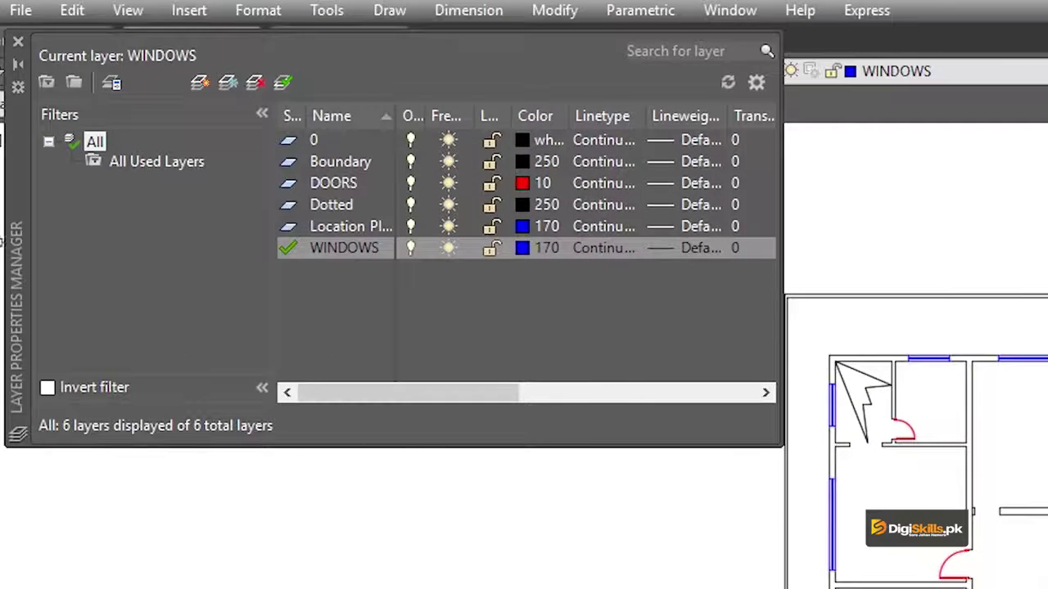
Add a layer named TEXT with green colour index 90 and make it the current layer
{"action": "key", "text": "alt+n"}
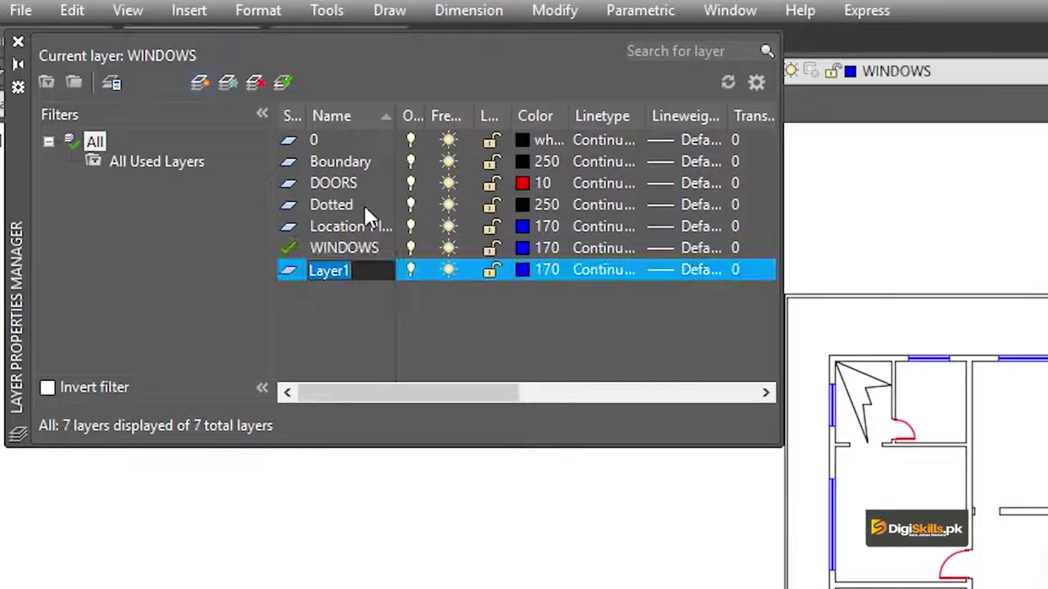
{"action": "type", "text": "tEXT"}
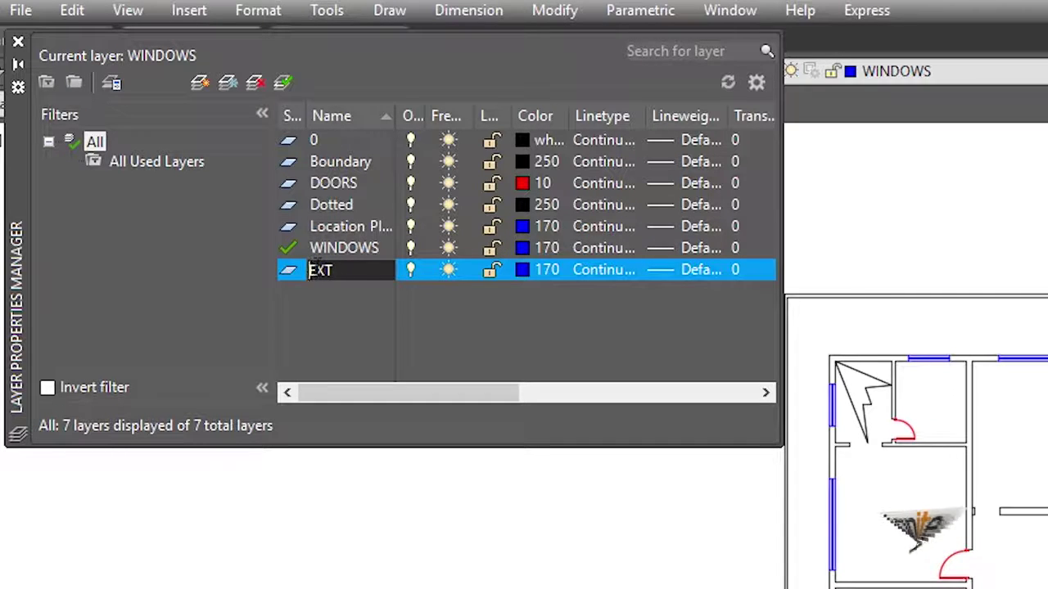
{"action": "left_click", "coordinate": [528, 269]}
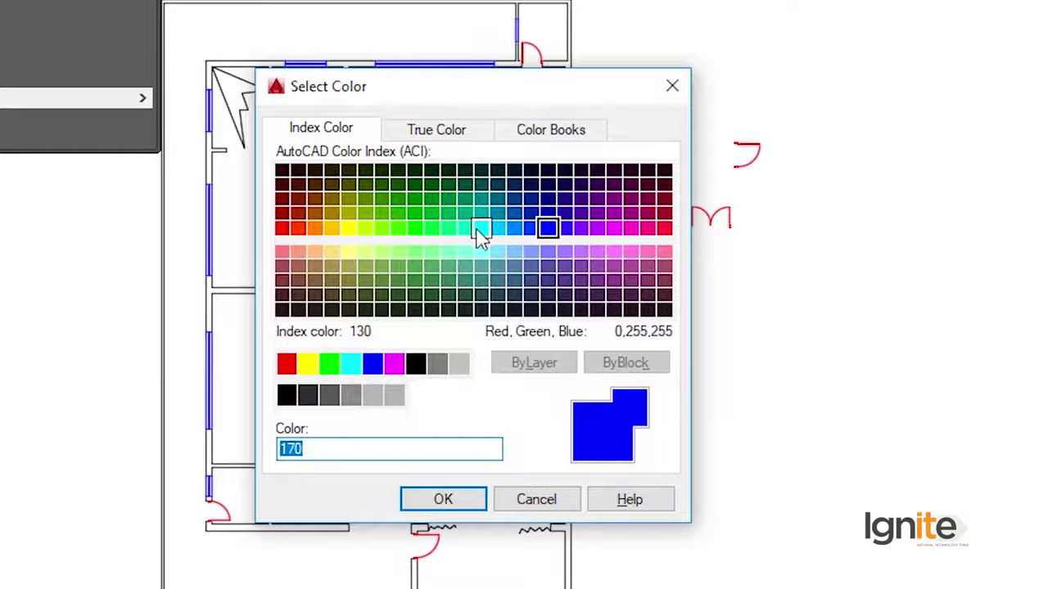
{"action": "left_click", "coordinate": [416, 229]}
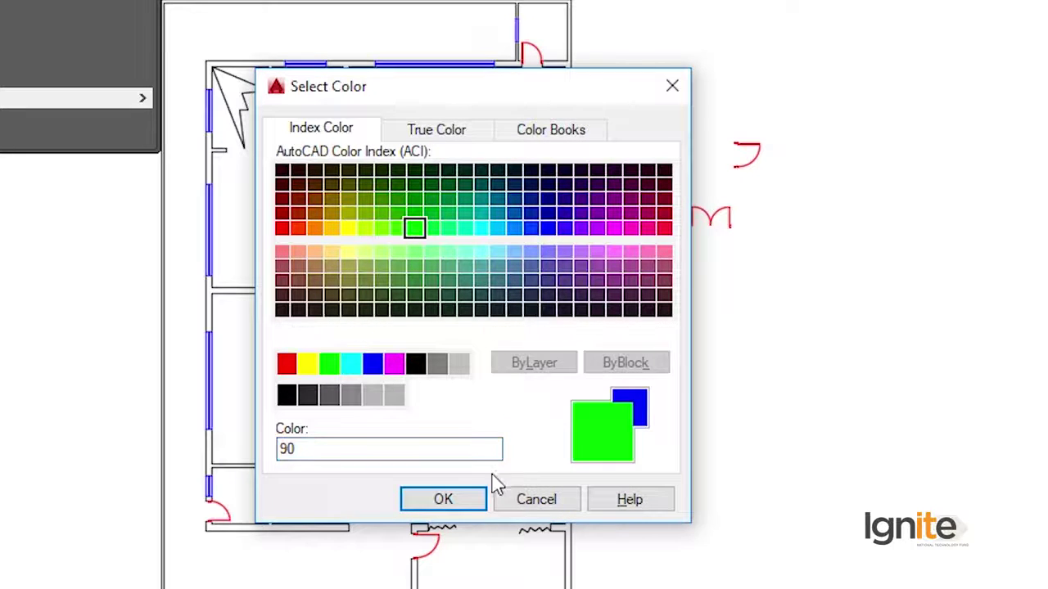
{"action": "left_click", "coordinate": [451, 504]}
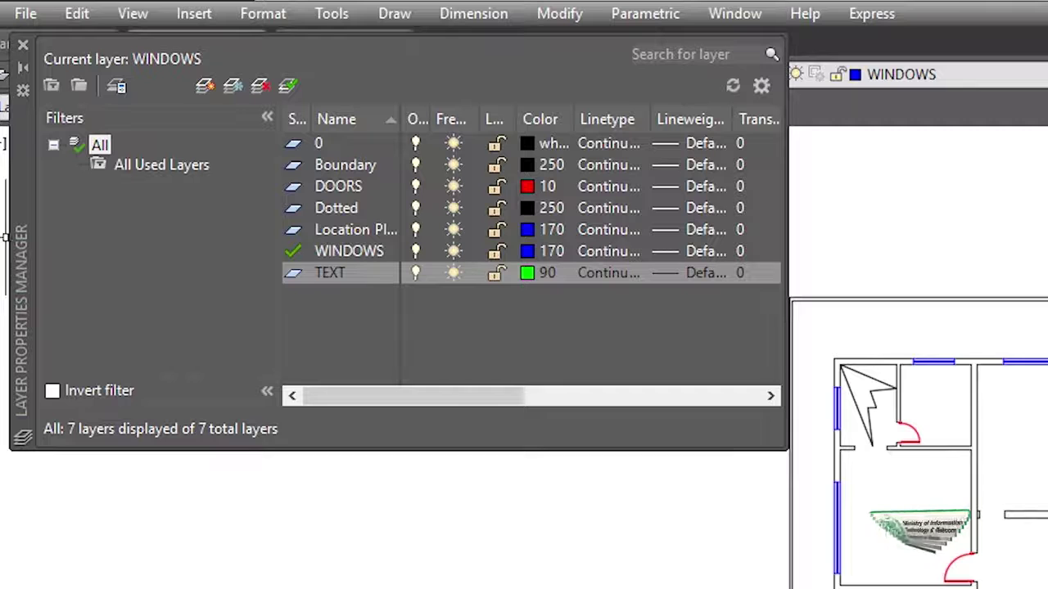
{"action": "double_click", "coordinate": [294, 274]}
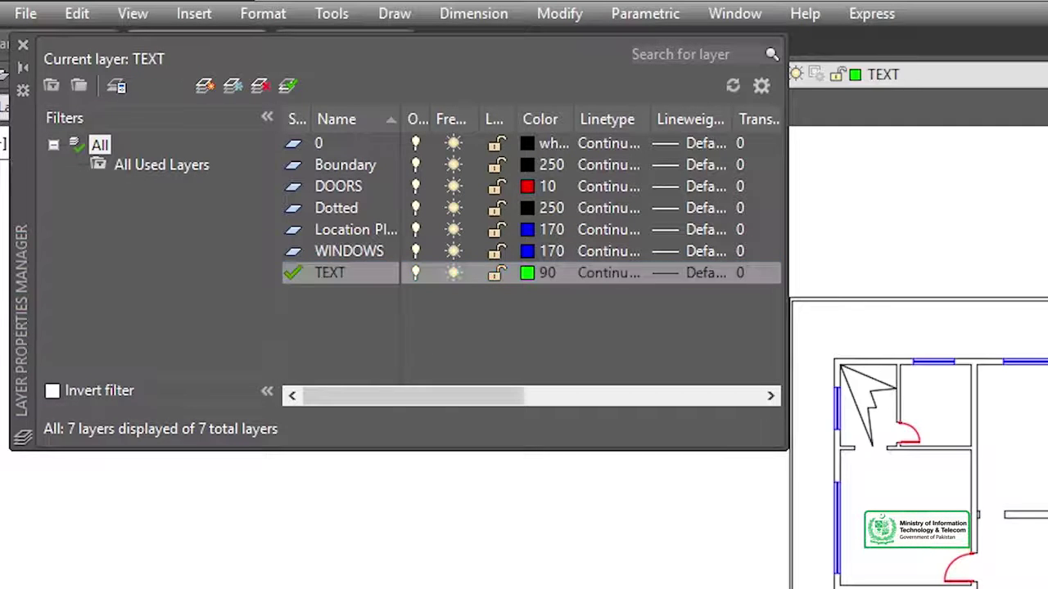
{"action": "left_click", "coordinate": [23, 45]}
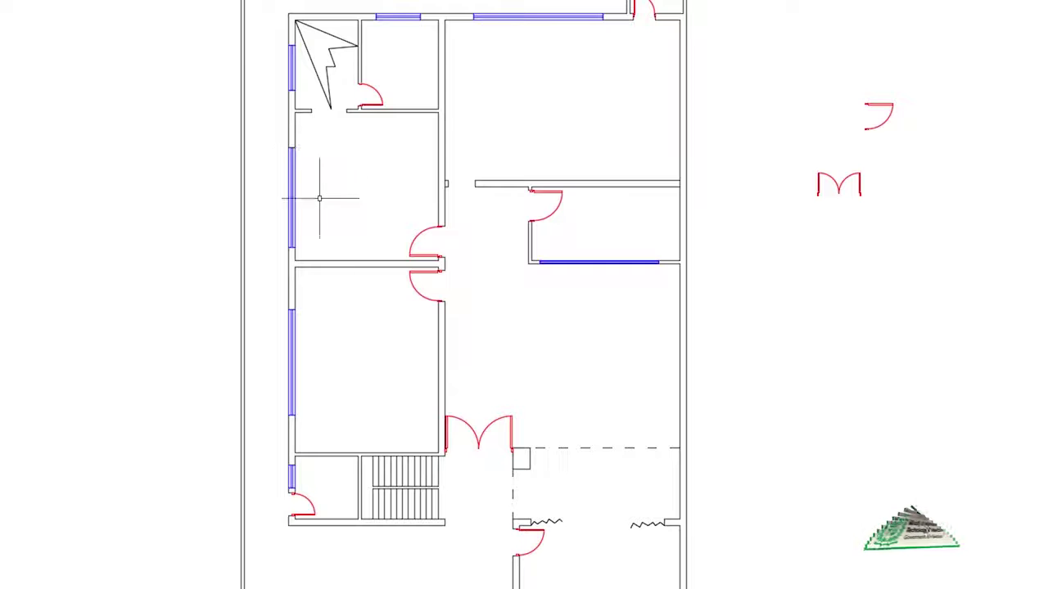
{"action": "scroll", "coordinate": [333, 224], "scroll_direction": "up", "scroll_amount": 4}
{"action": "scroll", "coordinate": [194, 286], "scroll_direction": "down", "scroll_amount": 2}
{"action": "scroll", "coordinate": [74, 259], "scroll_direction": "up", "scroll_amount": 1}
{"action": "type", "text": "DI"}
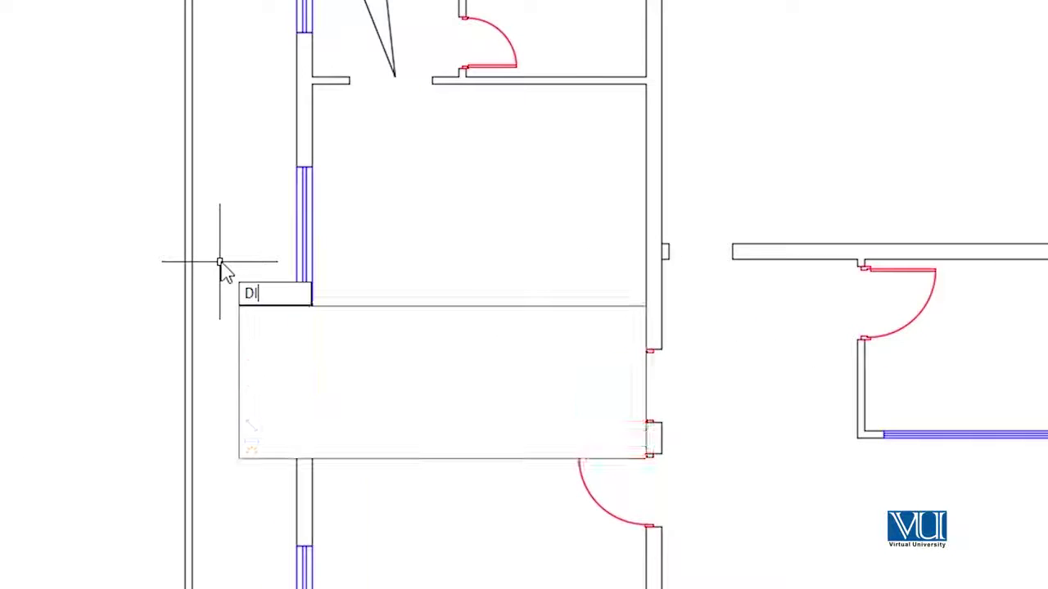
{"action": "key", "text": "Return"}
{"action": "left_click", "coordinate": [122, 184]}
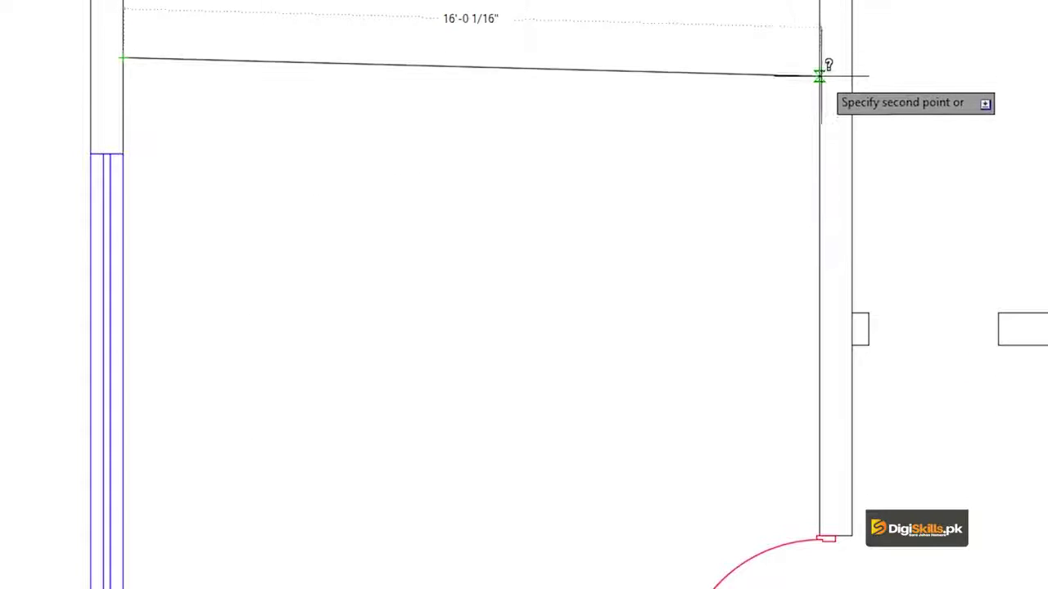
{"action": "left_click", "coordinate": [819, 59]}
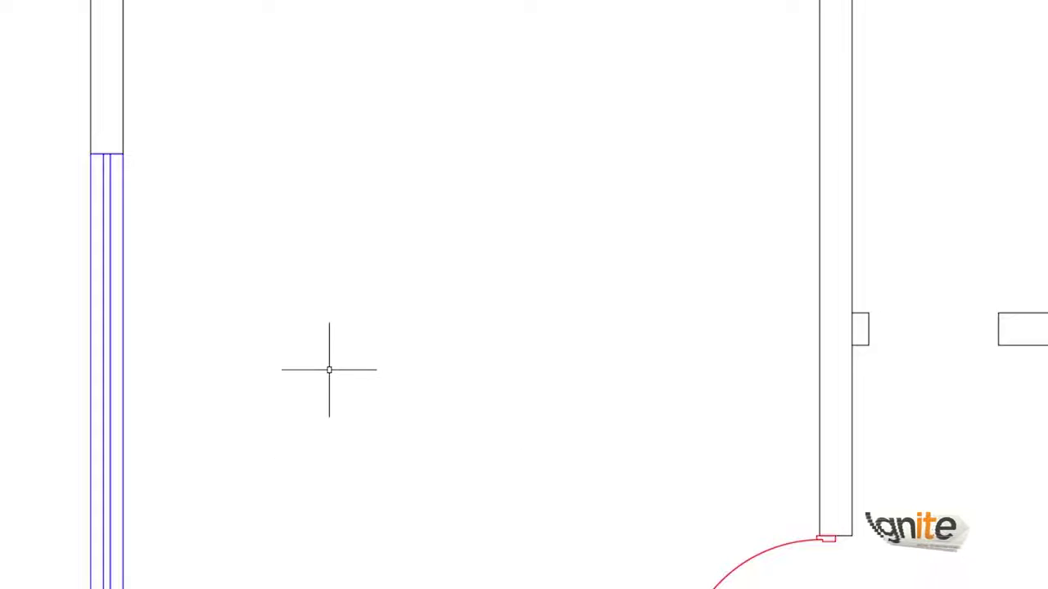
{"action": "scroll", "coordinate": [329, 370], "scroll_direction": "down", "scroll_amount": 1}
{"action": "scroll", "coordinate": [425, 329], "scroll_direction": "down", "scroll_amount": 1}
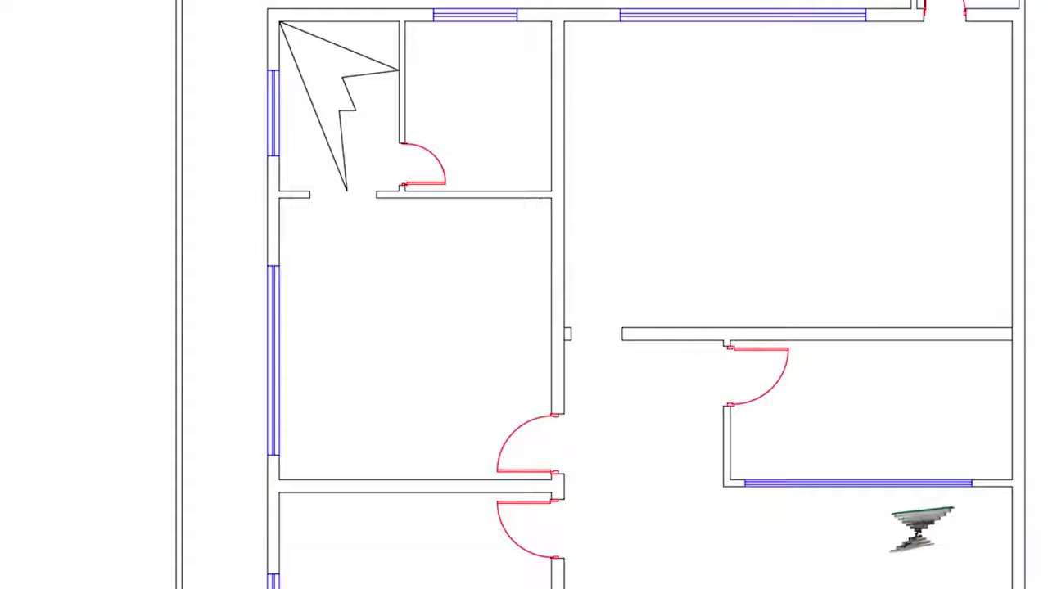
Try single-line TEXT in the bedroom, then start and cancel a first mtext box
{"action": "scroll", "coordinate": [384, 237], "scroll_direction": "up", "scroll_amount": 2}
{"action": "scroll", "coordinate": [319, 258], "scroll_direction": "up", "scroll_amount": 1}
{"action": "type", "text": "TE"}
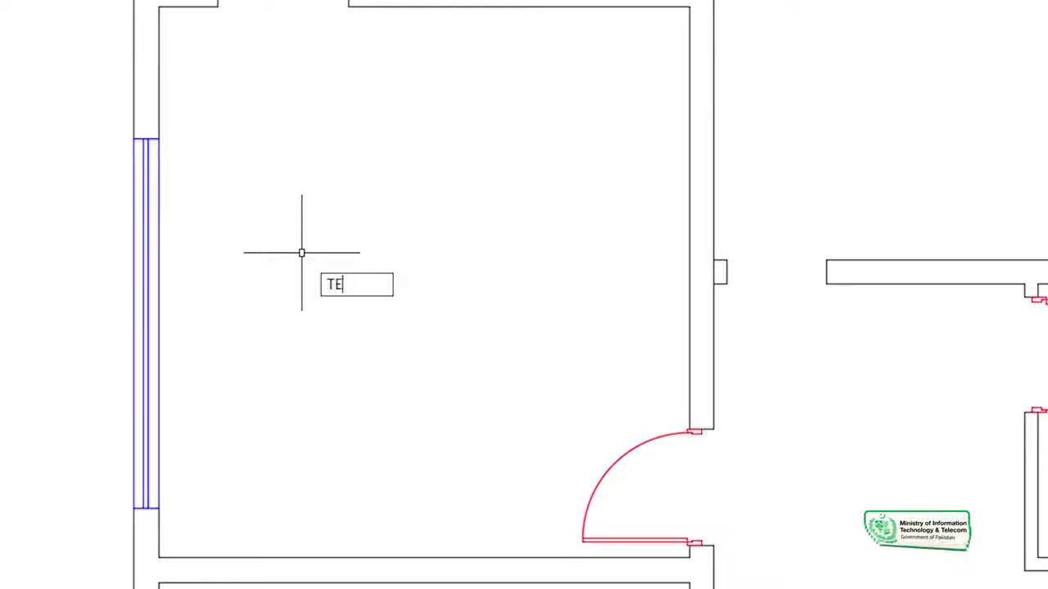
{"action": "type", "text": "XT"}
{"action": "key", "text": "Return"}
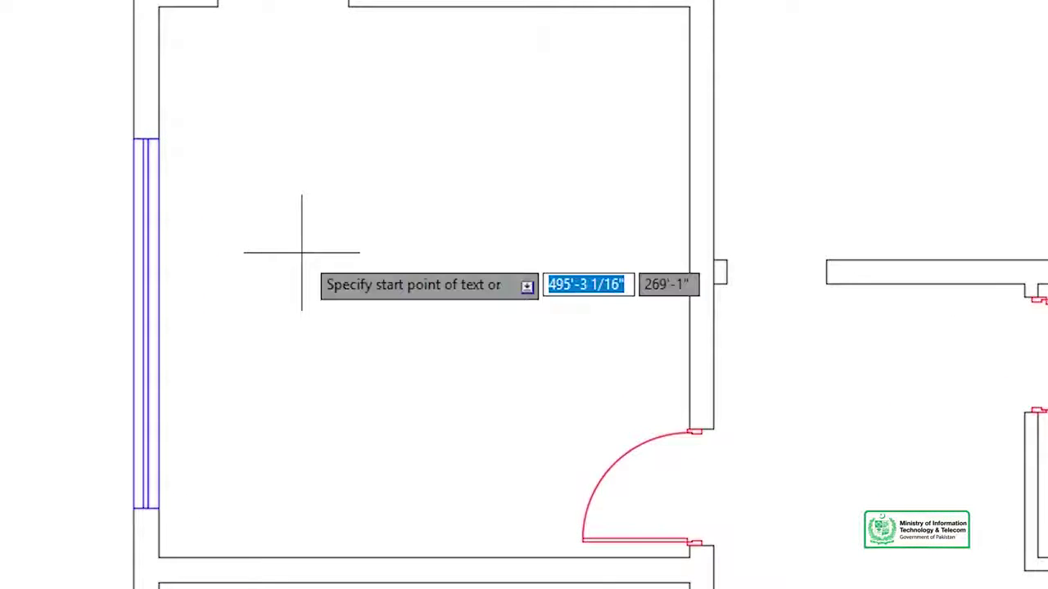
{"action": "left_click", "coordinate": [250, 186]}
{"action": "key", "text": "Return"}
{"action": "key", "text": "Return"}
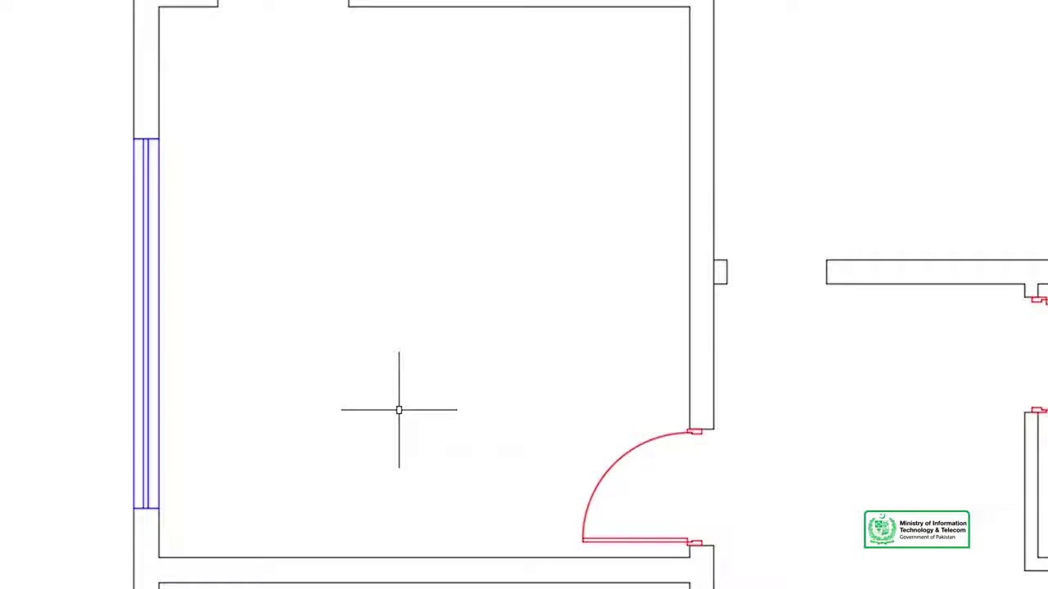
{"action": "left_click", "coordinate": [14, 434]}
{"action": "left_click", "coordinate": [501, 310]}
{"action": "key", "text": "Escape"}
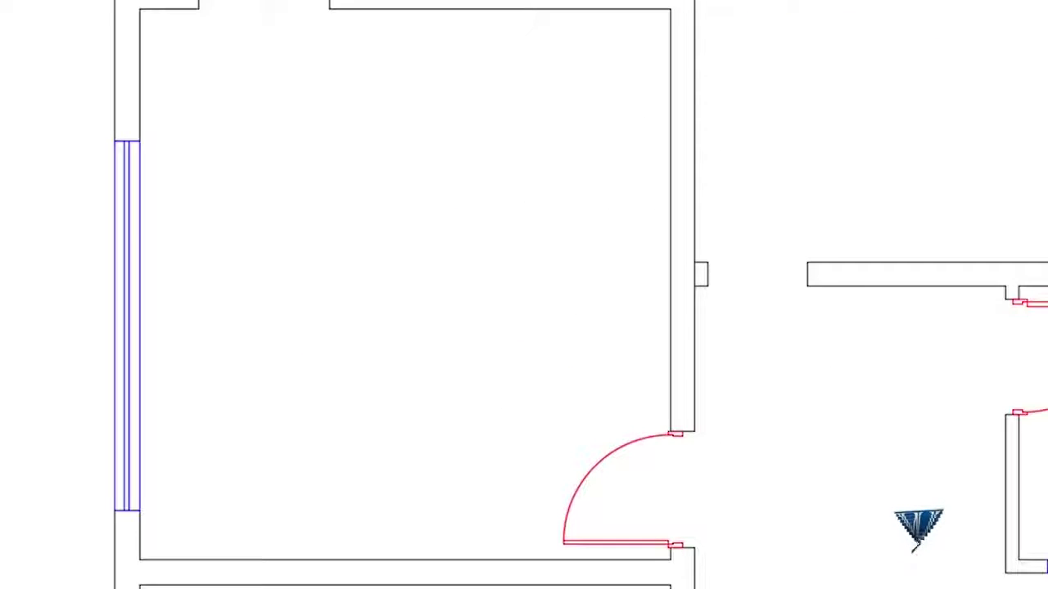
Write 'Bed ROOM' on one line in a widened mtext box, text height 1
{"action": "left_click", "coordinate": [516, 411]}
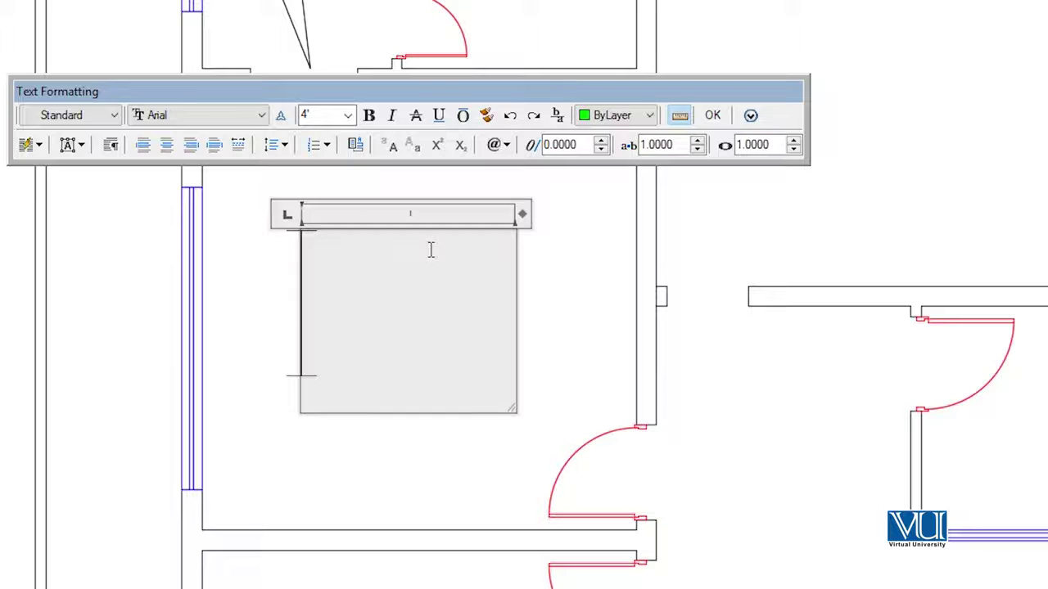
{"action": "type", "text": "Bed"}
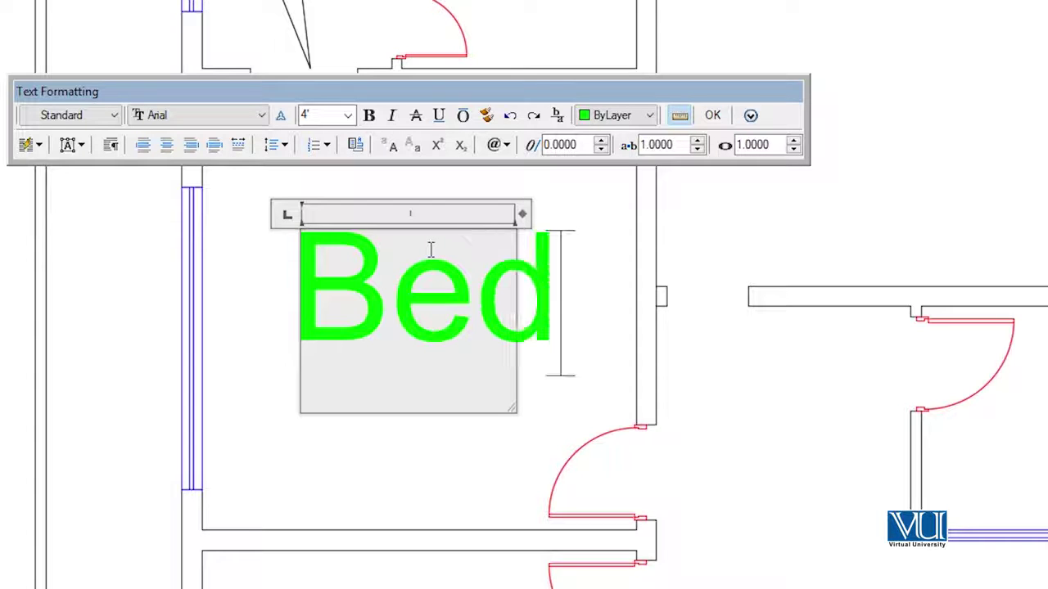
{"action": "type", "text": " R"}
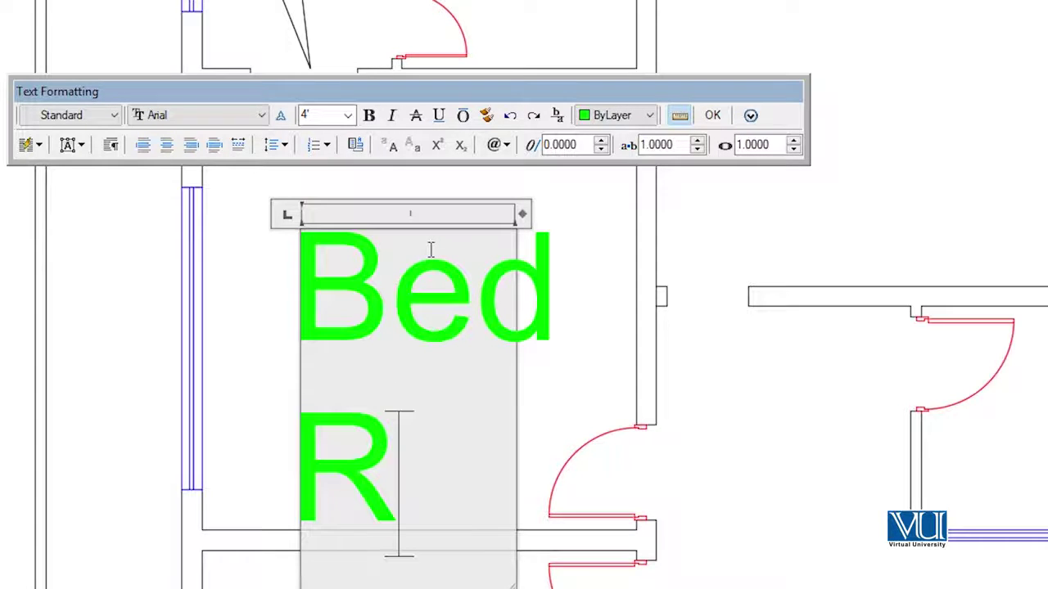
{"action": "type", "text": "OOM"}
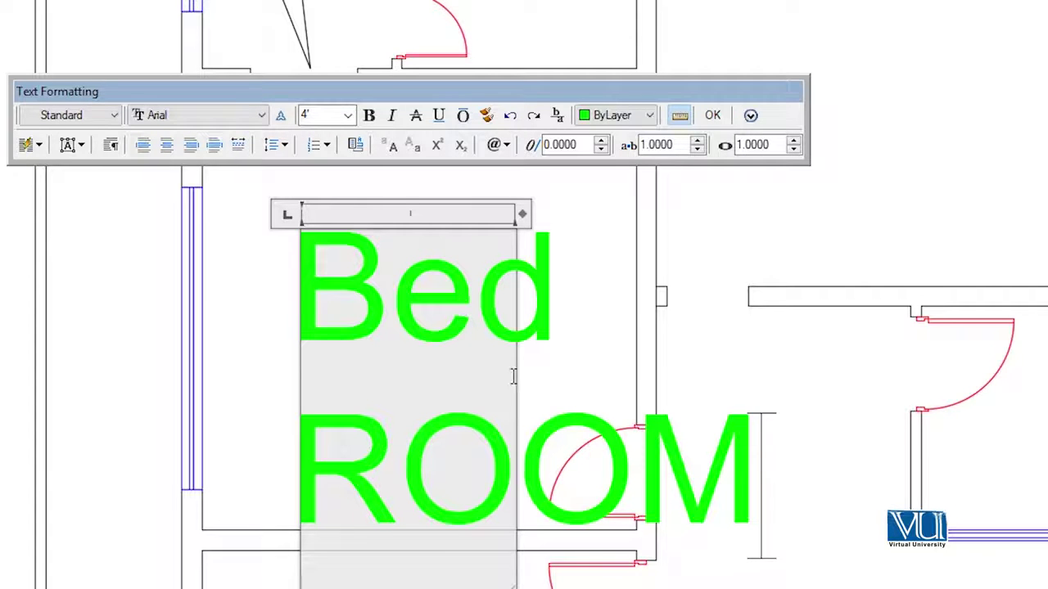
{"action": "left_click_drag", "start_coordinate": [514, 372], "coordinate": [921, 299]}
{"action": "scroll", "coordinate": [650, 265], "scroll_direction": "down", "scroll_amount": 3}
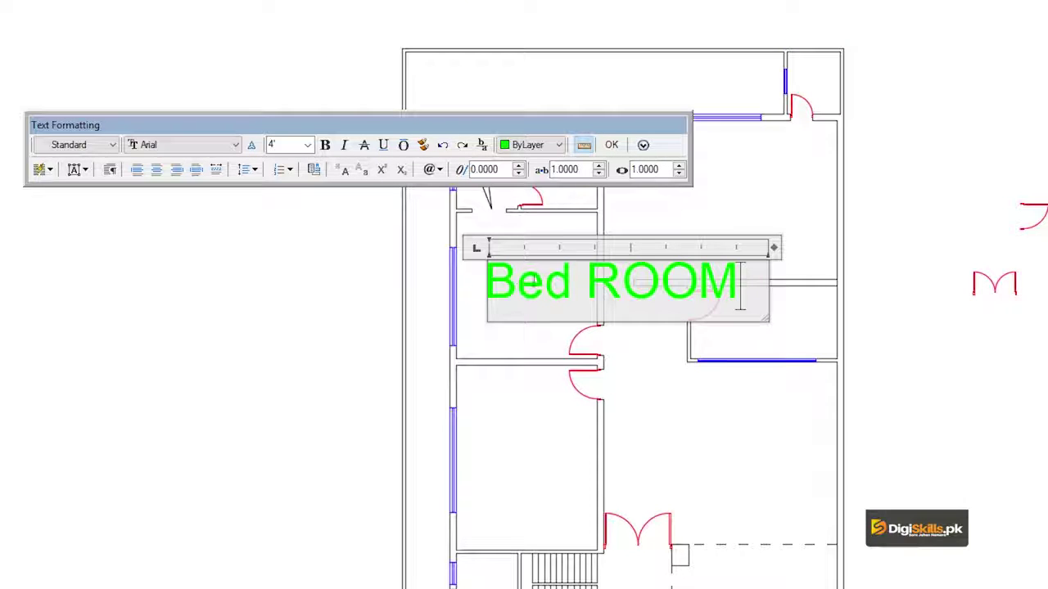
{"action": "key", "text": "ctrl+a"}
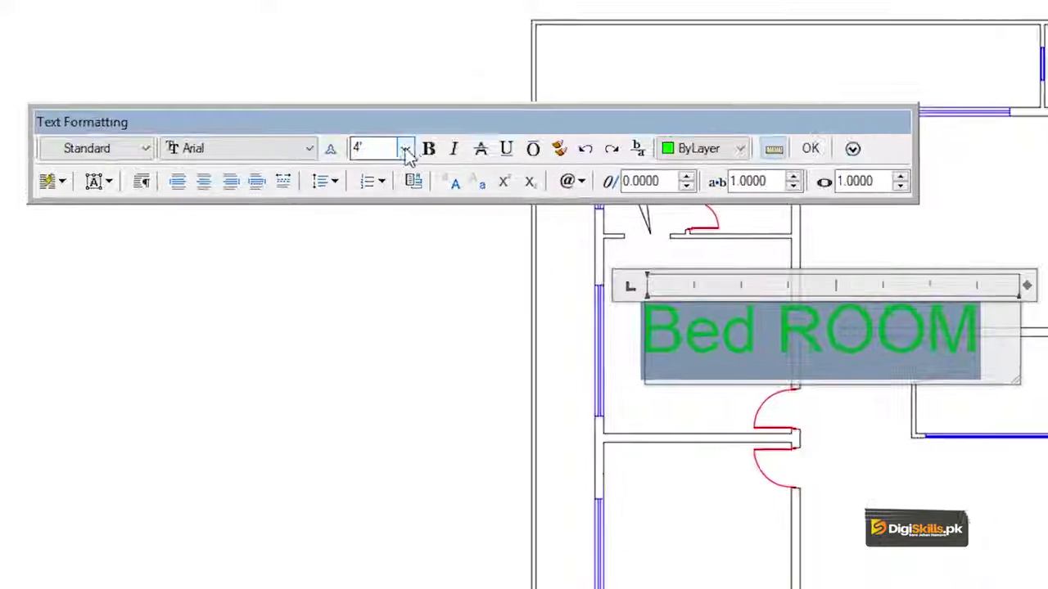
{"action": "left_click", "coordinate": [410, 148]}
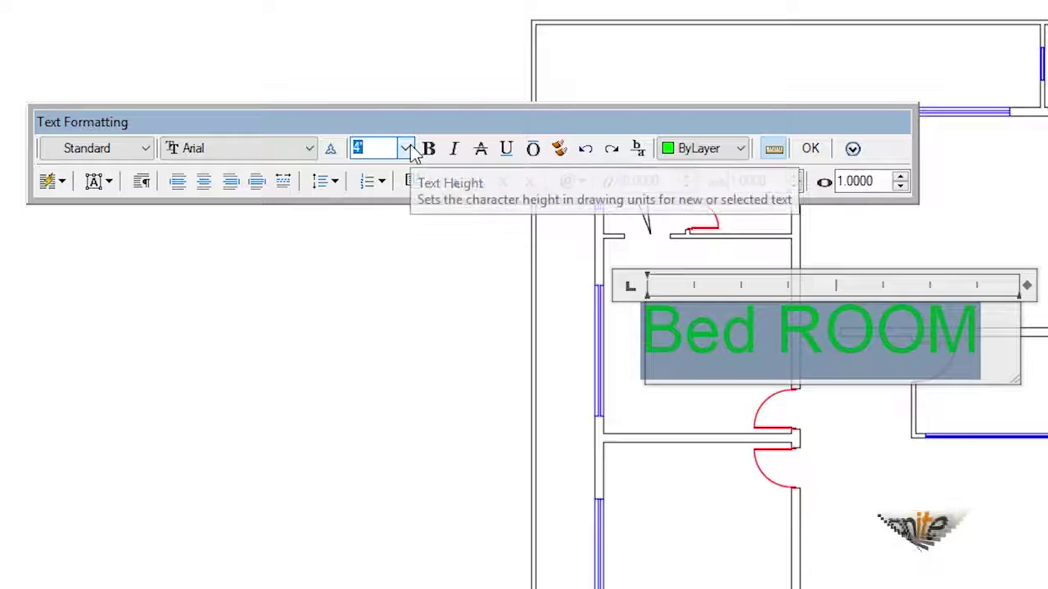
{"action": "type", "text": "1"}
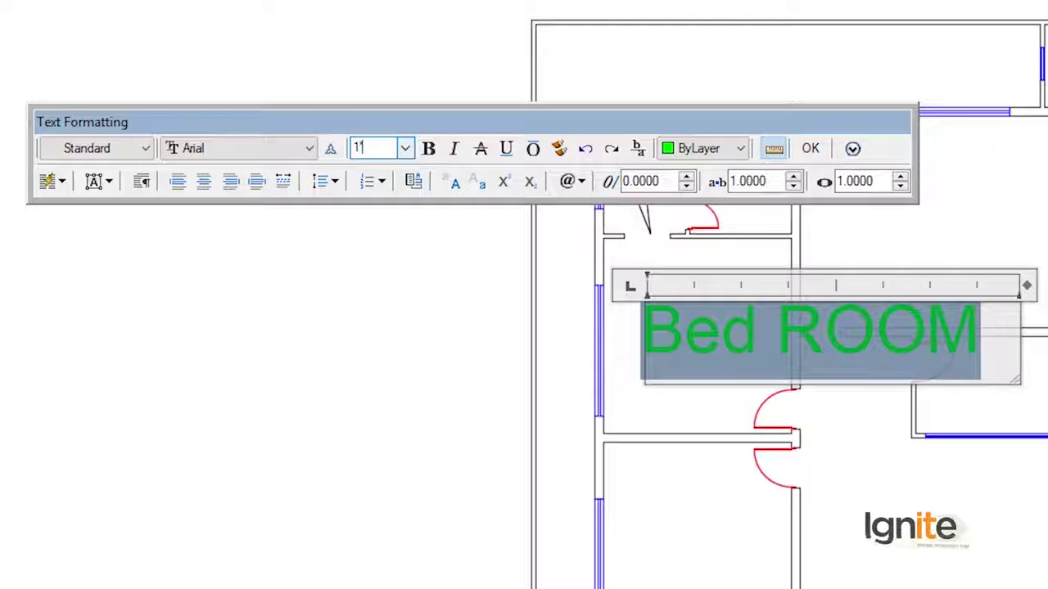
{"action": "left_click", "coordinate": [806, 150]}
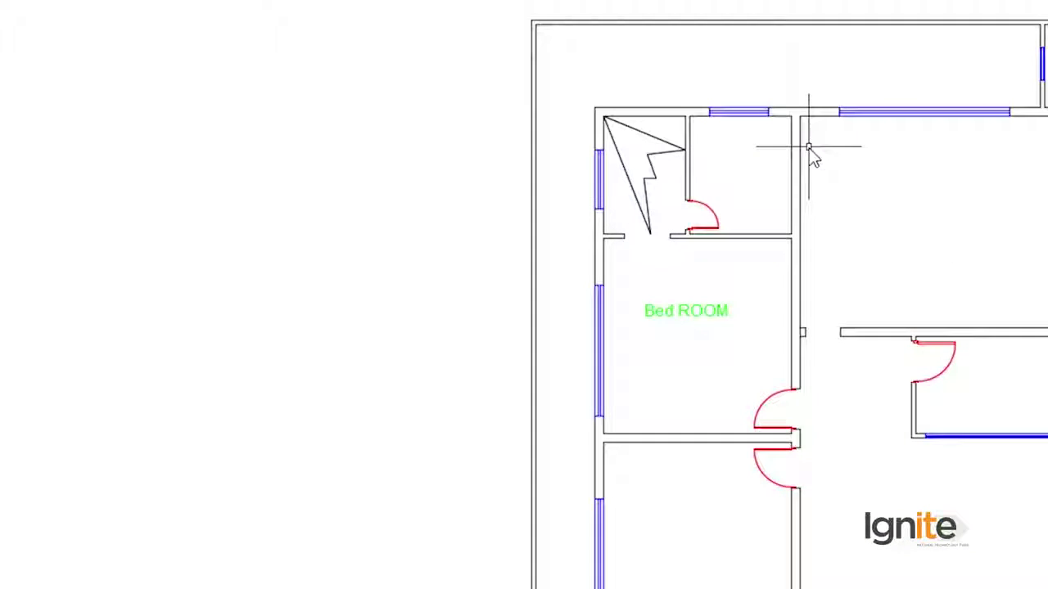
Change the Bed ROOM label's text height to 1.5'
{"action": "double_click", "coordinate": [676, 303]}
{"action": "left_click_drag", "start_coordinate": [384, 309], "coordinate": [31, 309]}
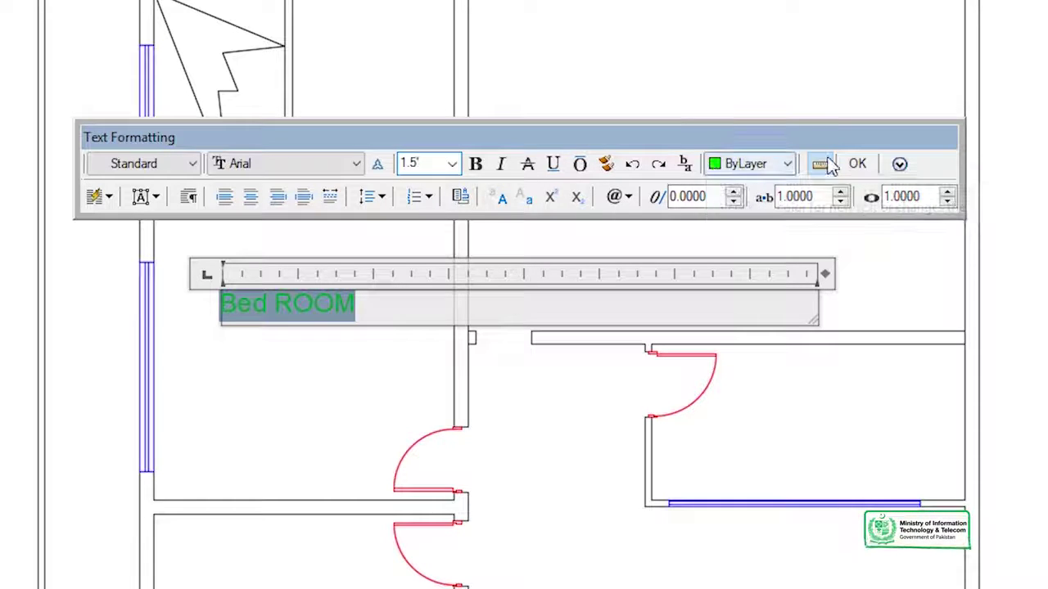
{"action": "left_click", "coordinate": [857, 164]}
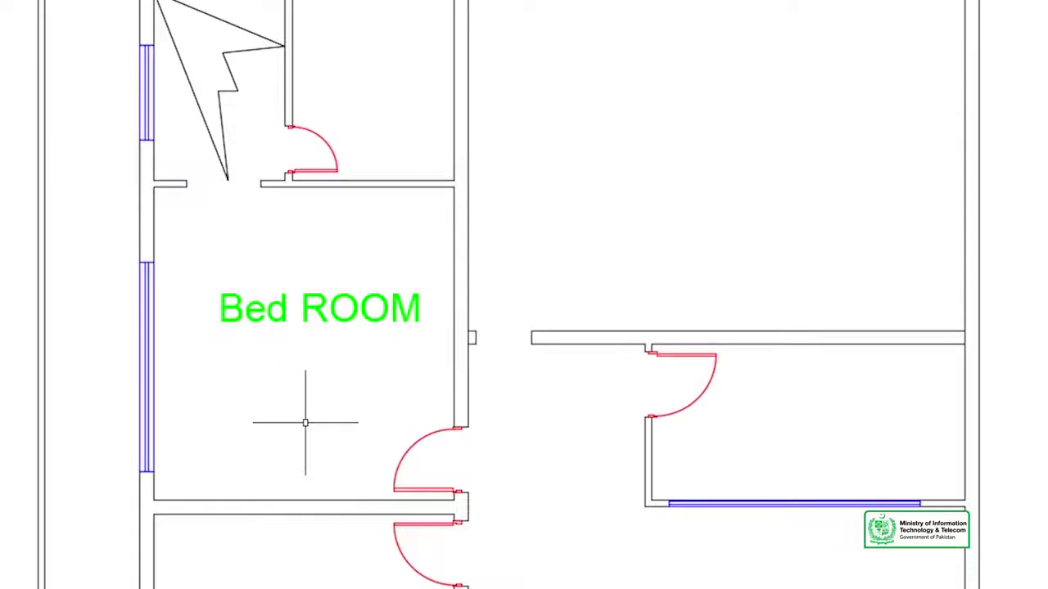
Move the Bed ROOM label slightly up and to the left within the bedroom
{"action": "scroll", "coordinate": [305, 424], "scroll_direction": "down", "scroll_amount": 2}
{"action": "middle_click_drag", "start_coordinate": [281, 398], "coordinate": [93, 350]}
{"action": "scroll", "coordinate": [93, 351], "scroll_direction": "up", "scroll_amount": 4}
{"action": "middle_click_drag", "start_coordinate": [12, 299], "coordinate": [237, 266]}
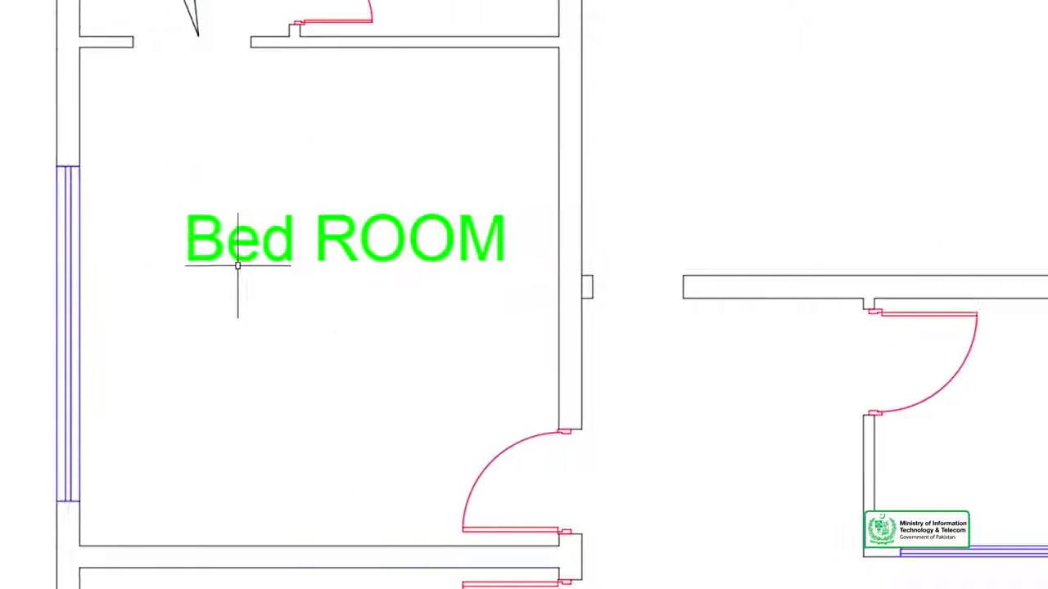
{"action": "left_click", "coordinate": [243, 248]}
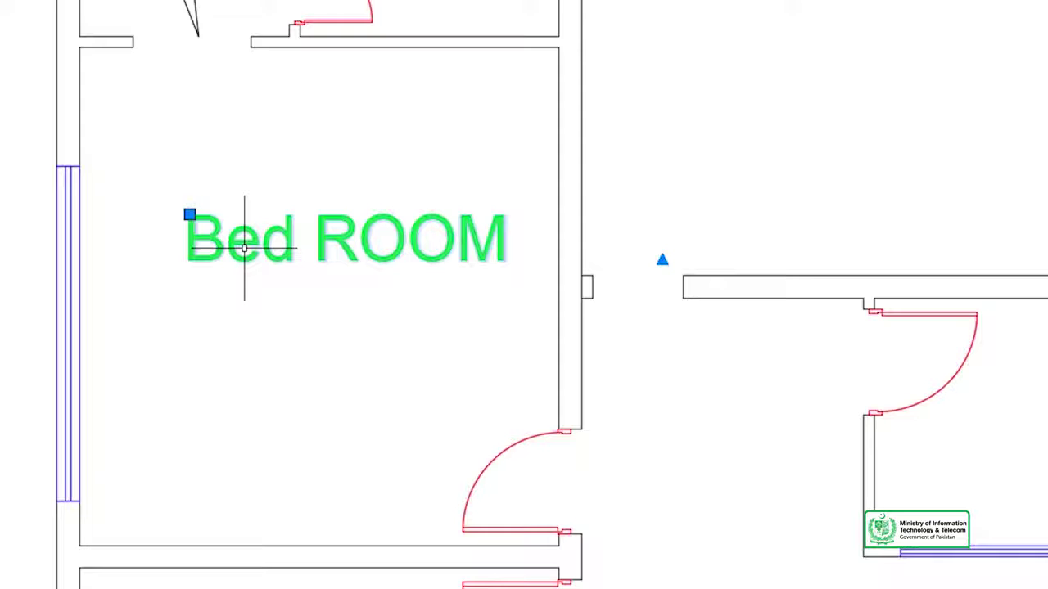
{"action": "type", "text": "M"}
{"action": "key", "text": "Return"}
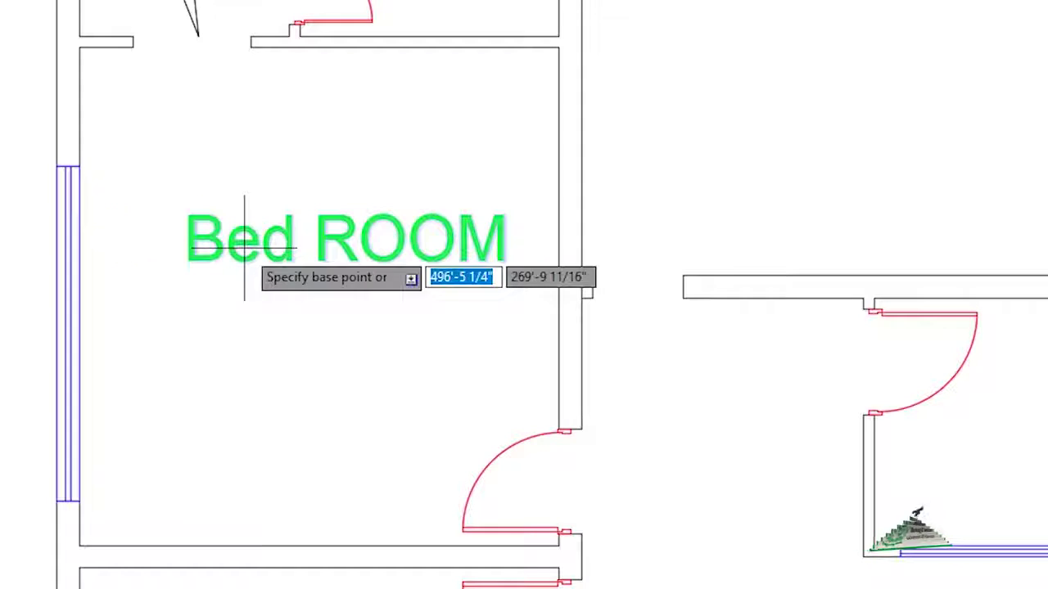
{"action": "left_click", "coordinate": [242, 246]}
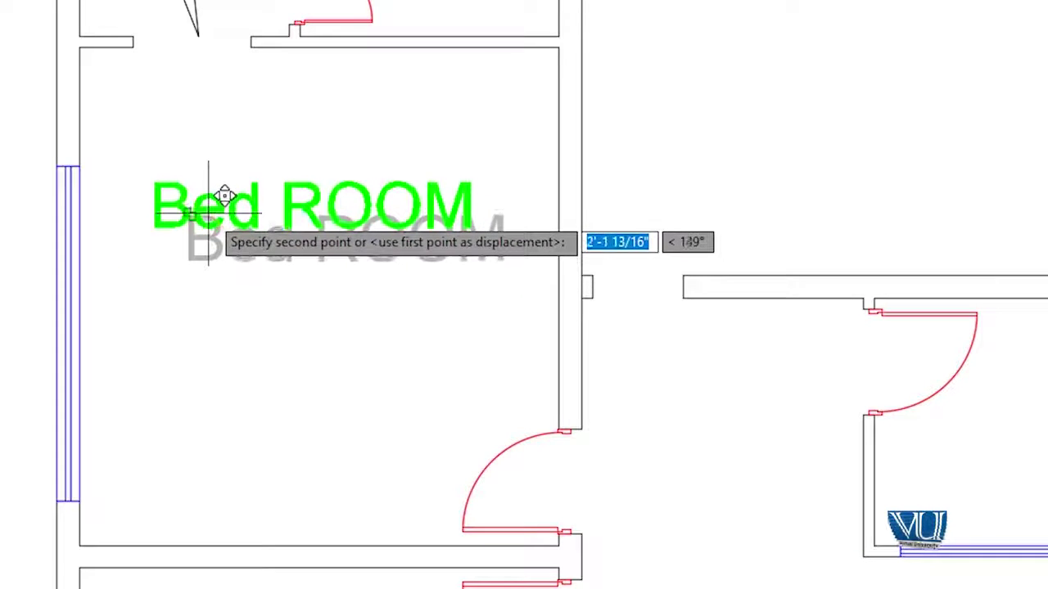
{"action": "left_click", "coordinate": [187, 211]}
Add a second line reading 16'x16'-71/2" beneath Bed ROOM in the label
{"action": "double_click", "coordinate": [205, 214]}
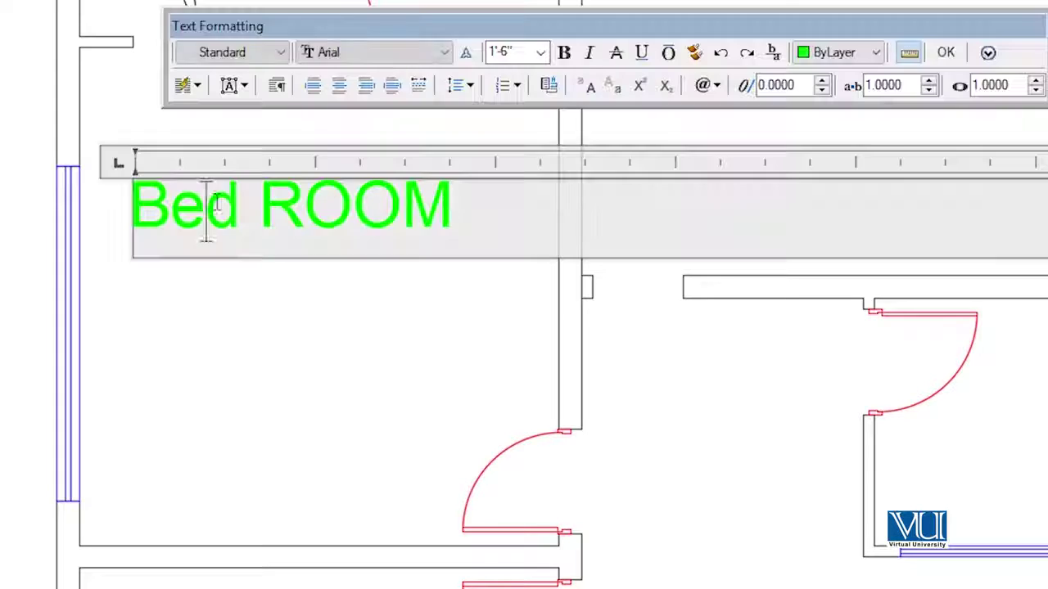
{"action": "key", "text": "Return"}
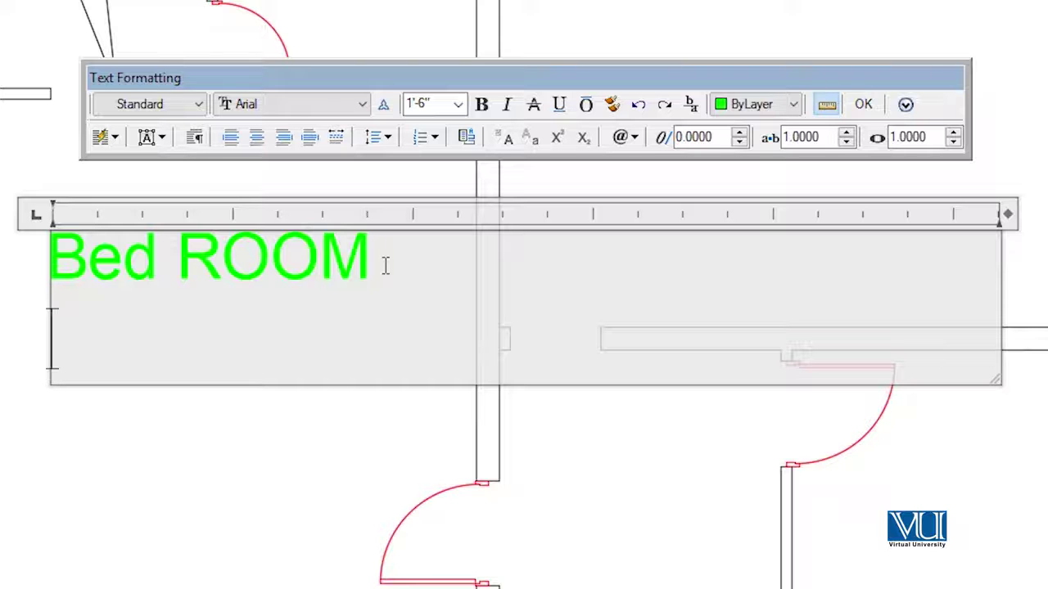
{"action": "type", "text": "1"}
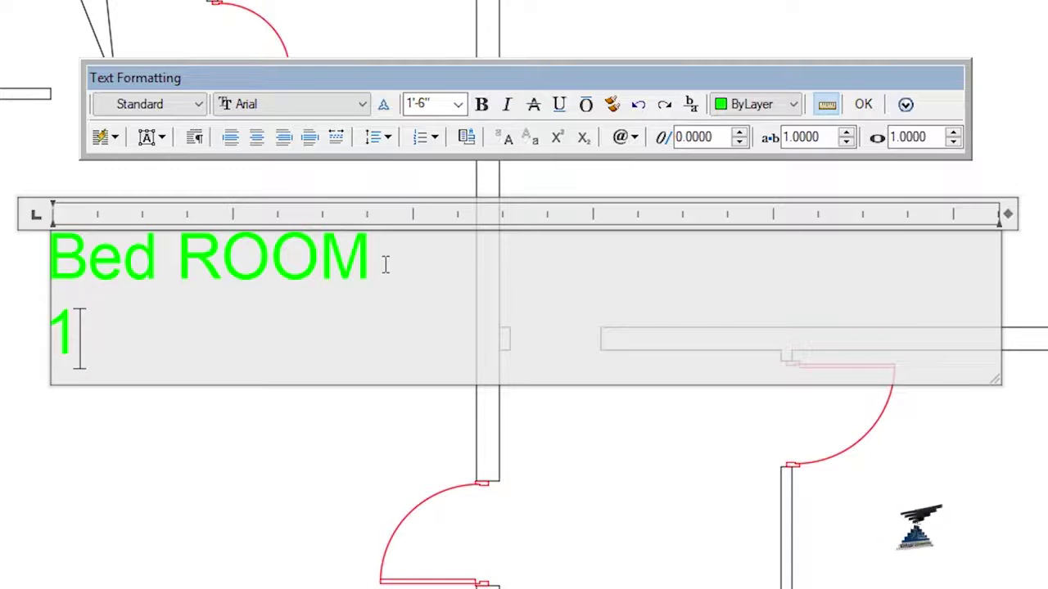
{"action": "type", "text": "6'x"}
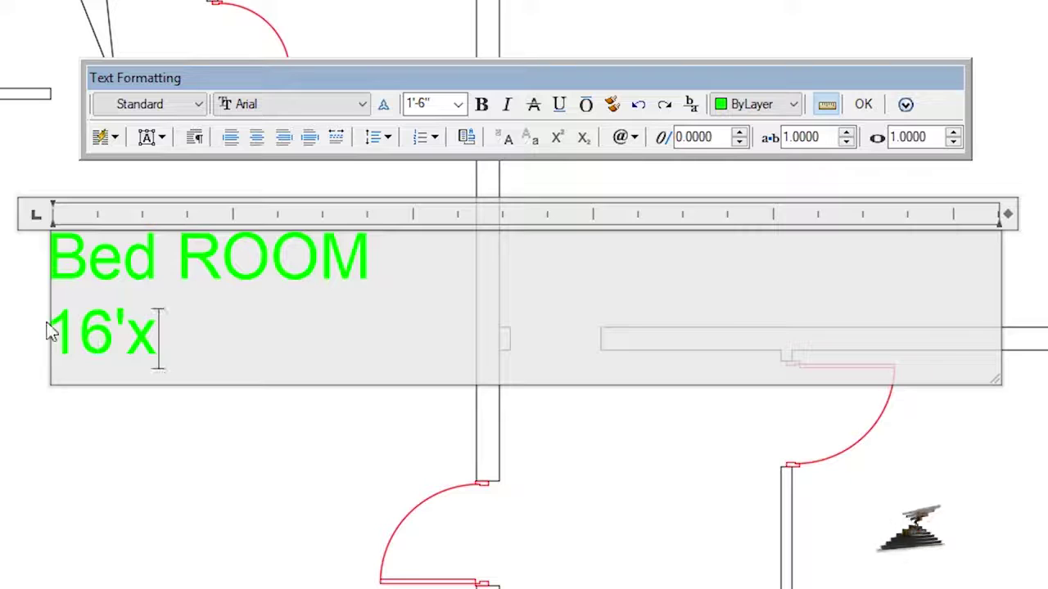
{"action": "key", "text": "BackSpace"}
{"action": "type", "text": "x"}
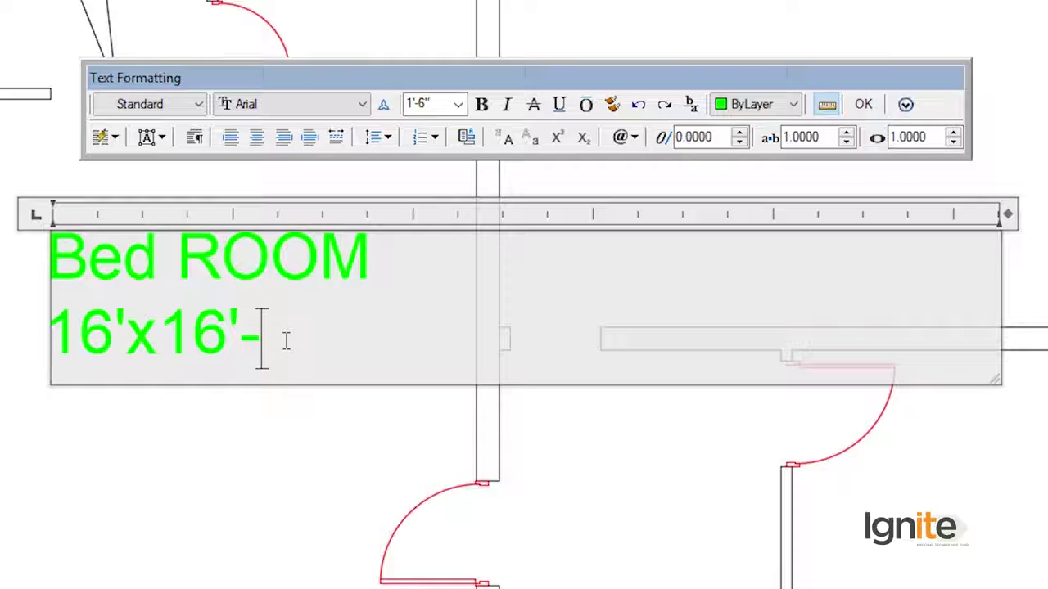
{"action": "type", "text": "7"}
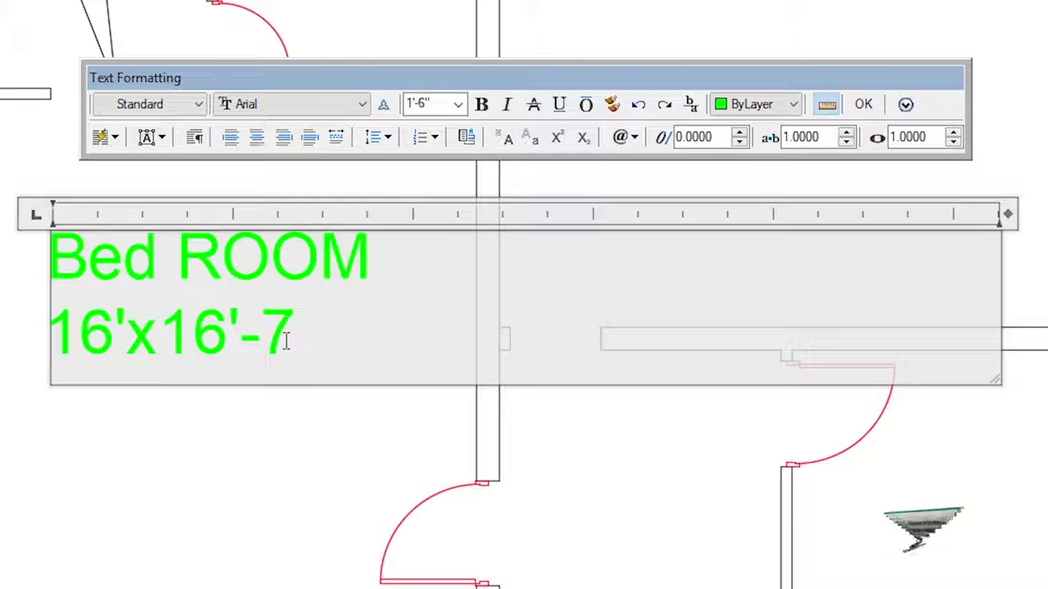
{"action": "type", "text": "1/2"}
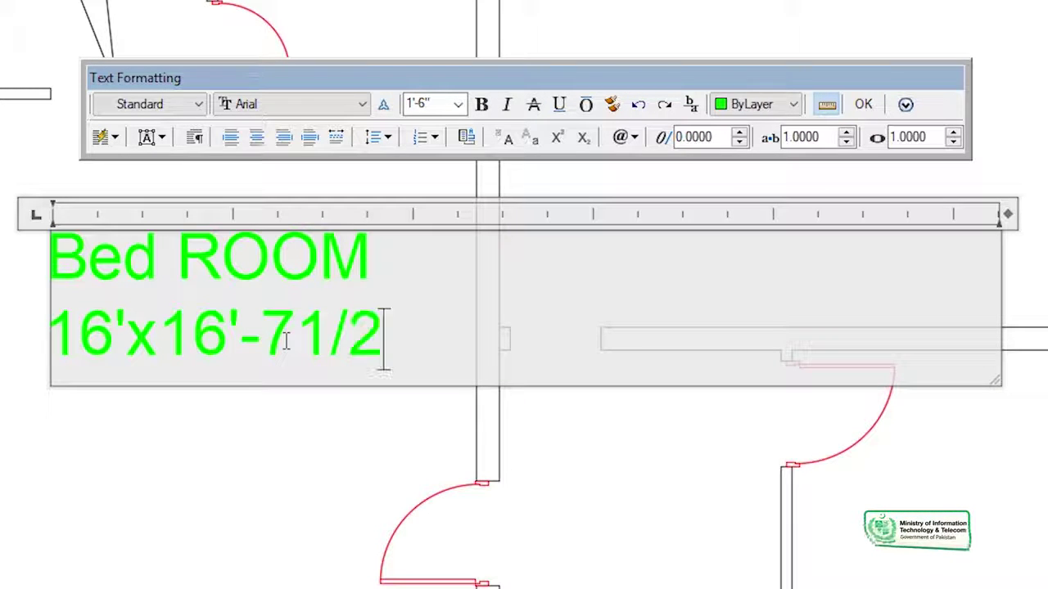
{"action": "left_click", "coordinate": [186, 442]}
Reduce the whole two-line bedroom label to a 1' text height
{"action": "scroll", "coordinate": [176, 377], "scroll_direction": "down", "scroll_amount": 3}
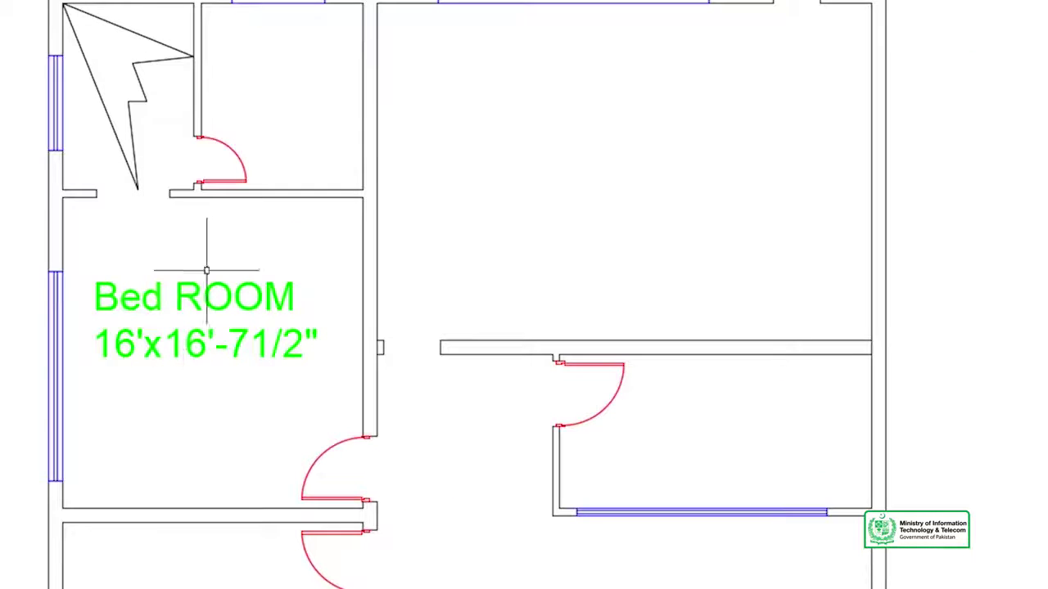
{"action": "double_click", "coordinate": [198, 343]}
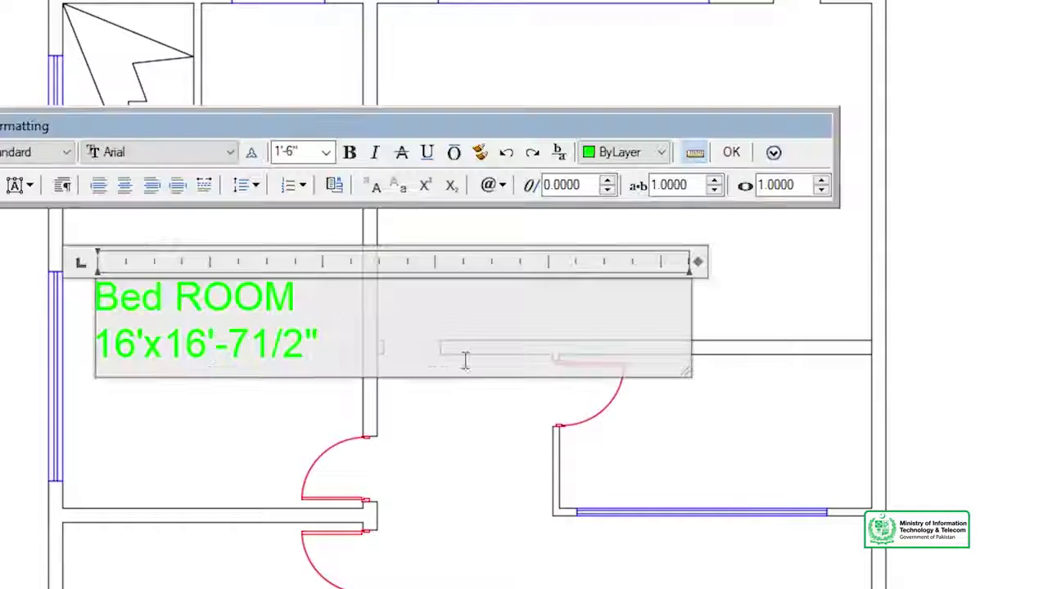
{"action": "left_click_drag", "start_coordinate": [444, 351], "coordinate": [190, 262]}
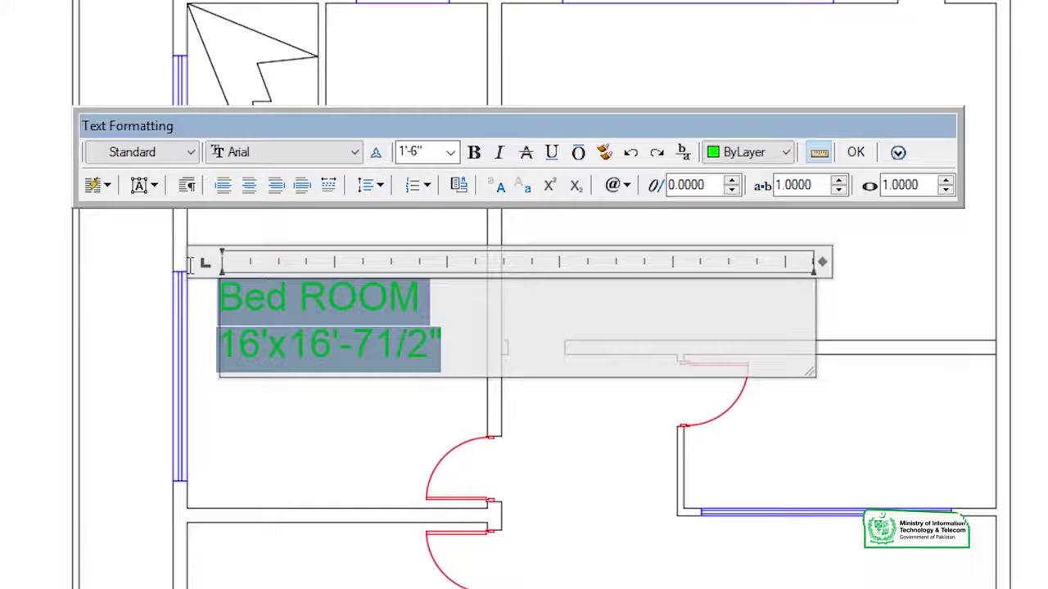
{"action": "left_click", "coordinate": [450, 152]}
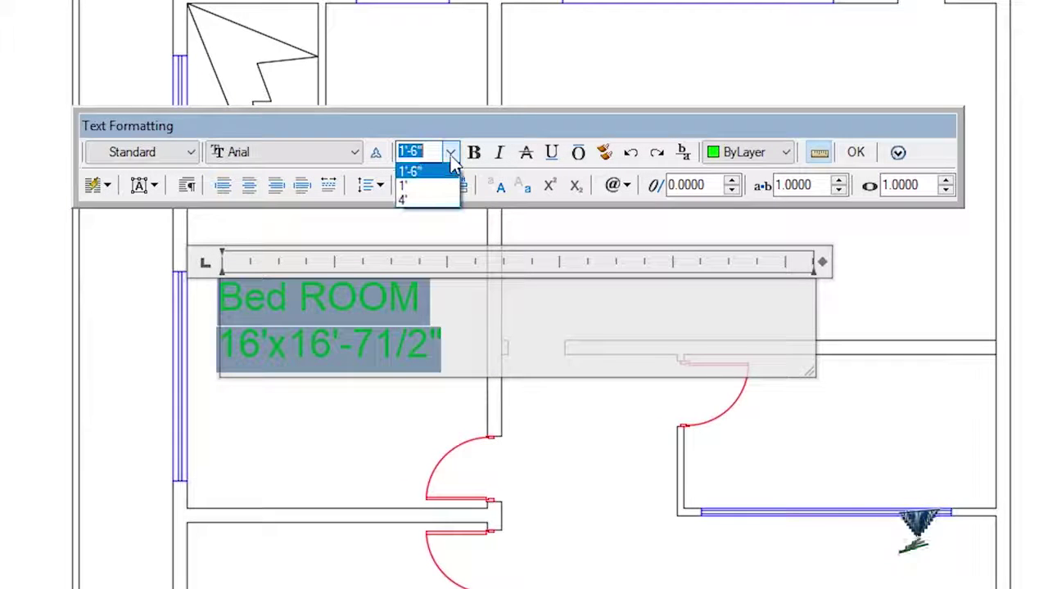
{"action": "left_click", "coordinate": [421, 187]}
{"action": "left_click", "coordinate": [46, 316]}
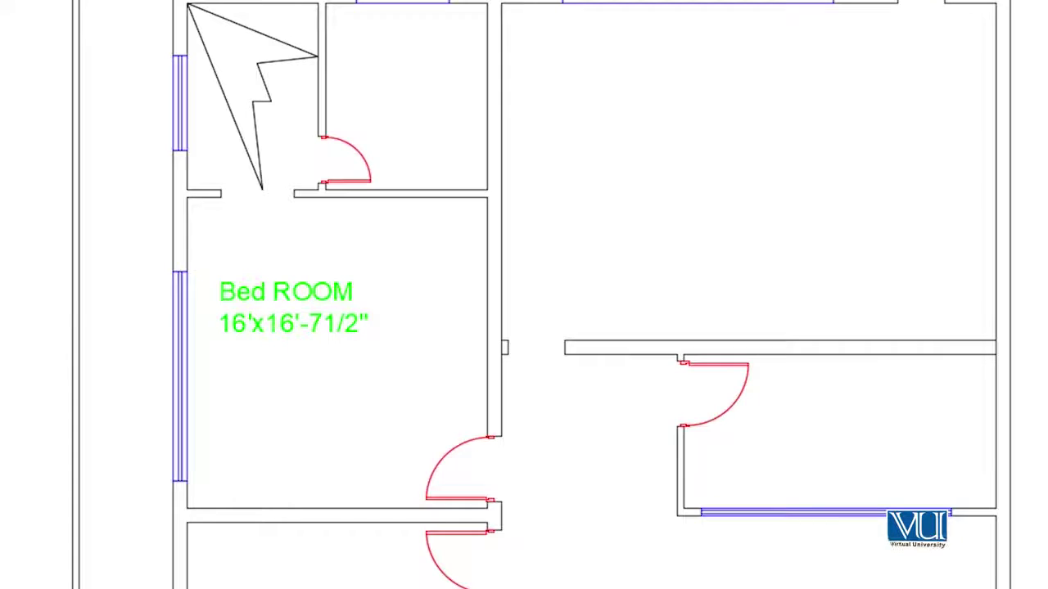
{"action": "scroll", "coordinate": [120, 423], "scroll_direction": "down", "scroll_amount": 2}
Nudge the Bed ROOM label slightly lower and right within the bedroom
{"action": "left_click", "coordinate": [214, 364]}
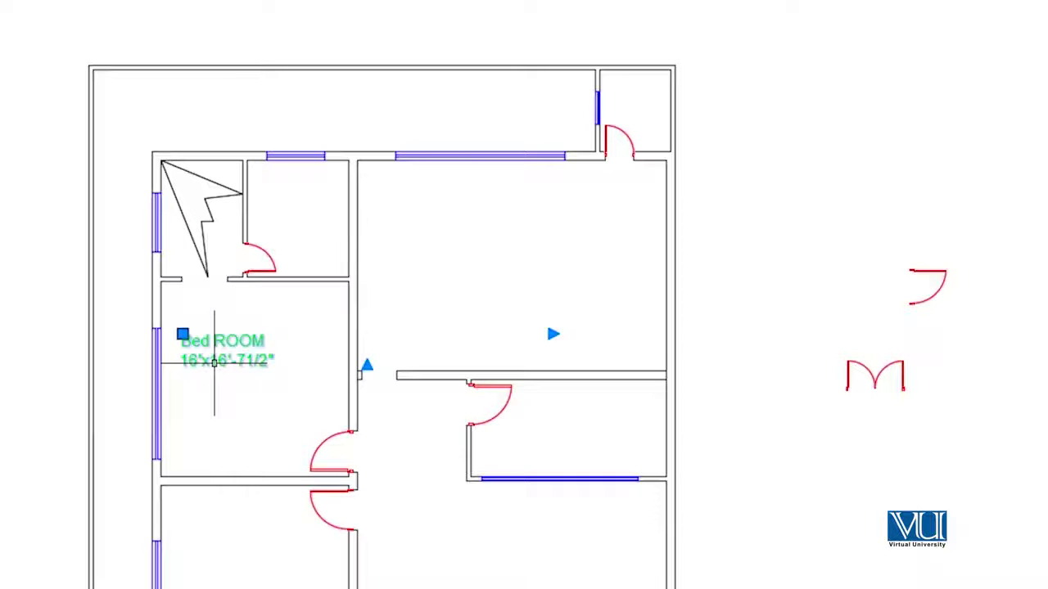
{"action": "type", "text": "m"}
{"action": "key", "text": "Return"}
{"action": "left_click", "coordinate": [229, 334]}
{"action": "left_click", "coordinate": [223, 379]}
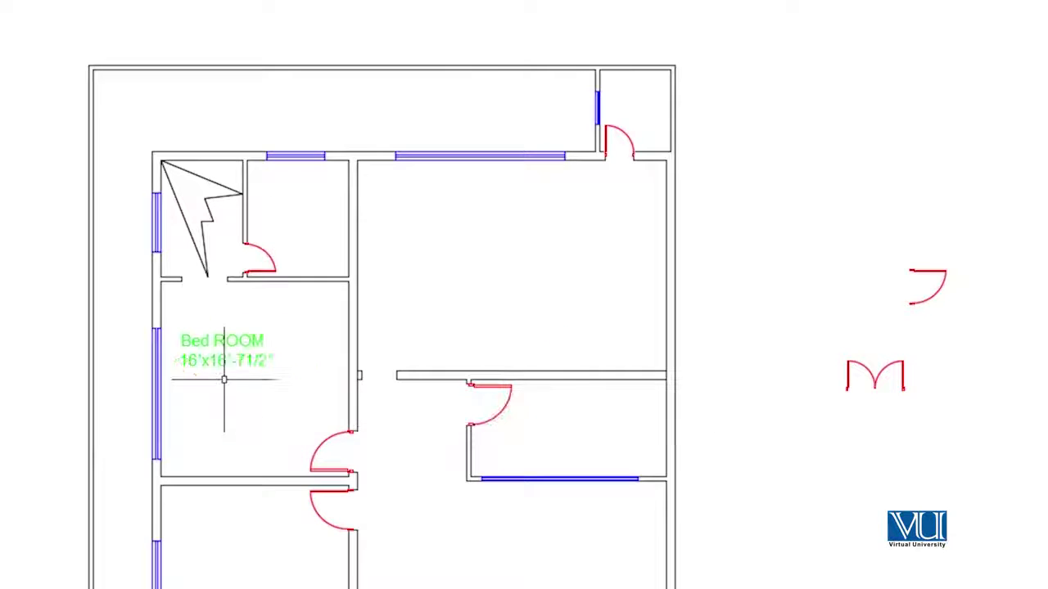
{"action": "left_click", "coordinate": [209, 359]}
{"action": "type", "text": "m"}
{"action": "key", "text": "Return"}
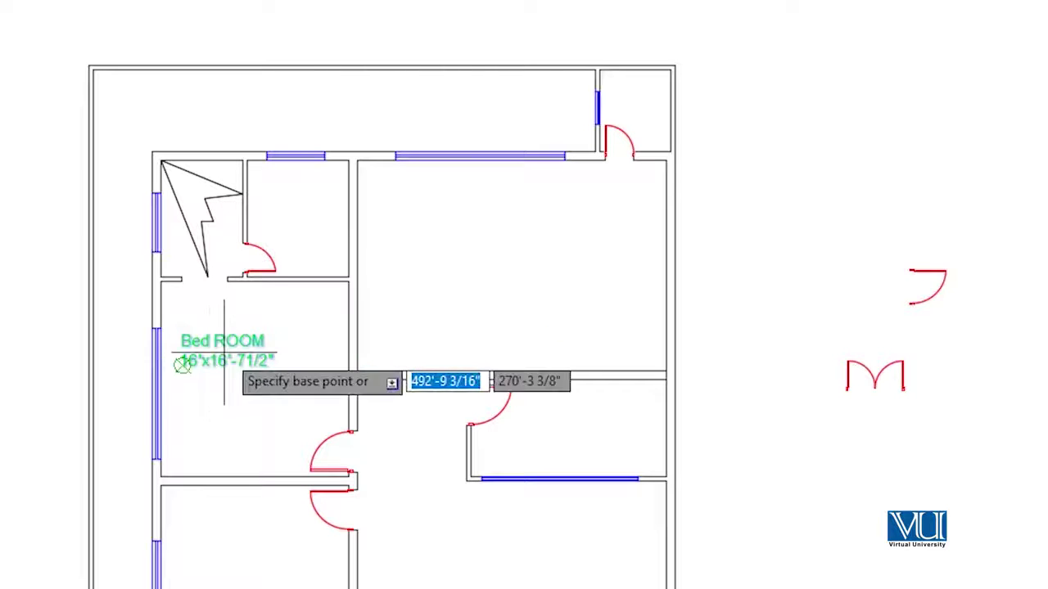
{"action": "left_click", "coordinate": [234, 335]}
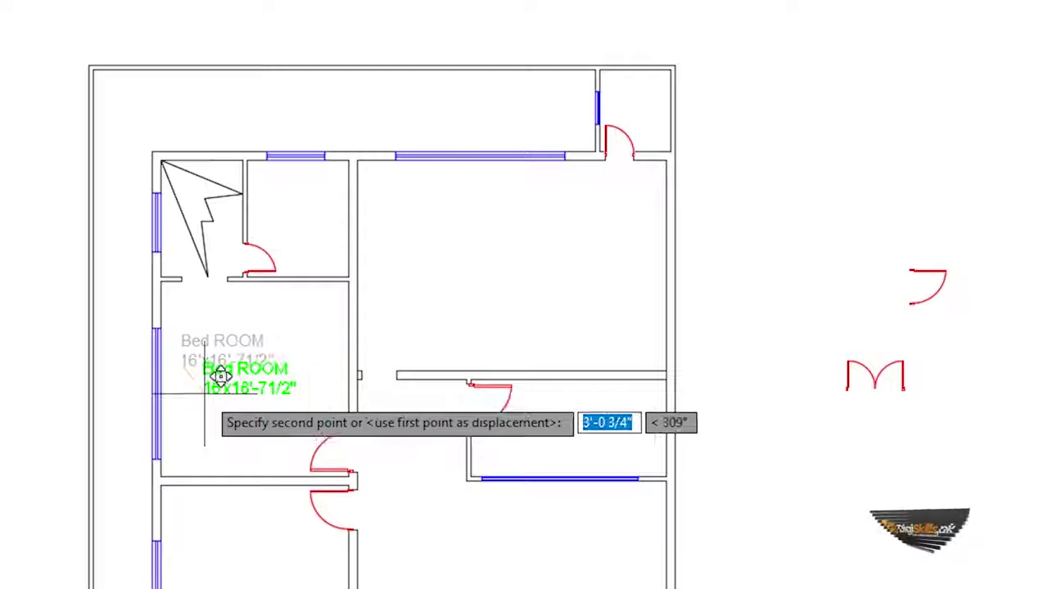
{"action": "left_click", "coordinate": [217, 376]}
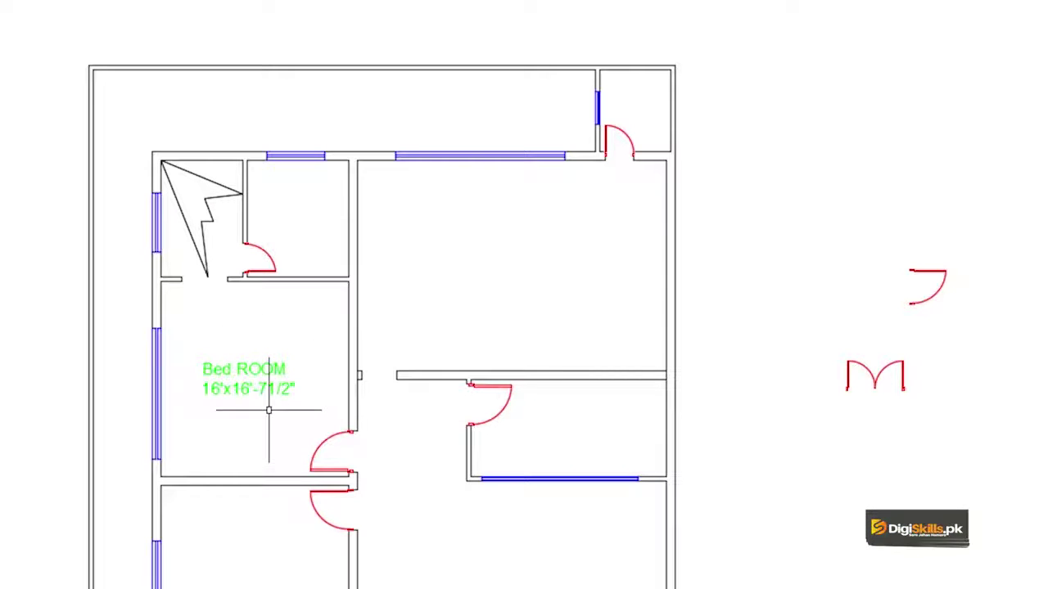
Copy the label into the upper room, the lower-right room and another lower room
{"action": "left_click", "coordinate": [235, 372]}
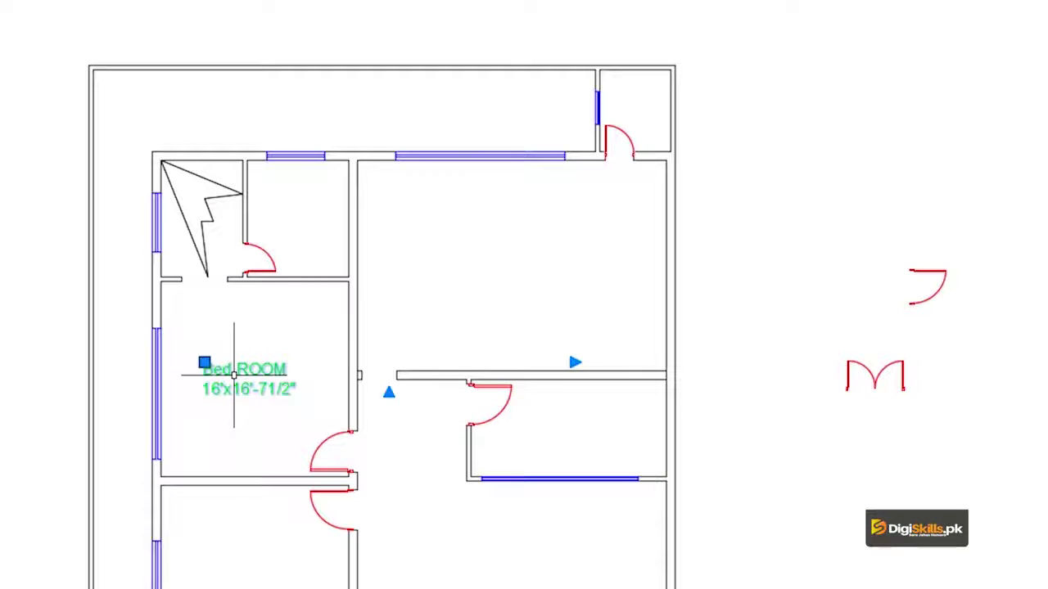
{"action": "type", "text": "co"}
{"action": "key", "text": "Return"}
{"action": "left_click", "coordinate": [235, 373]}
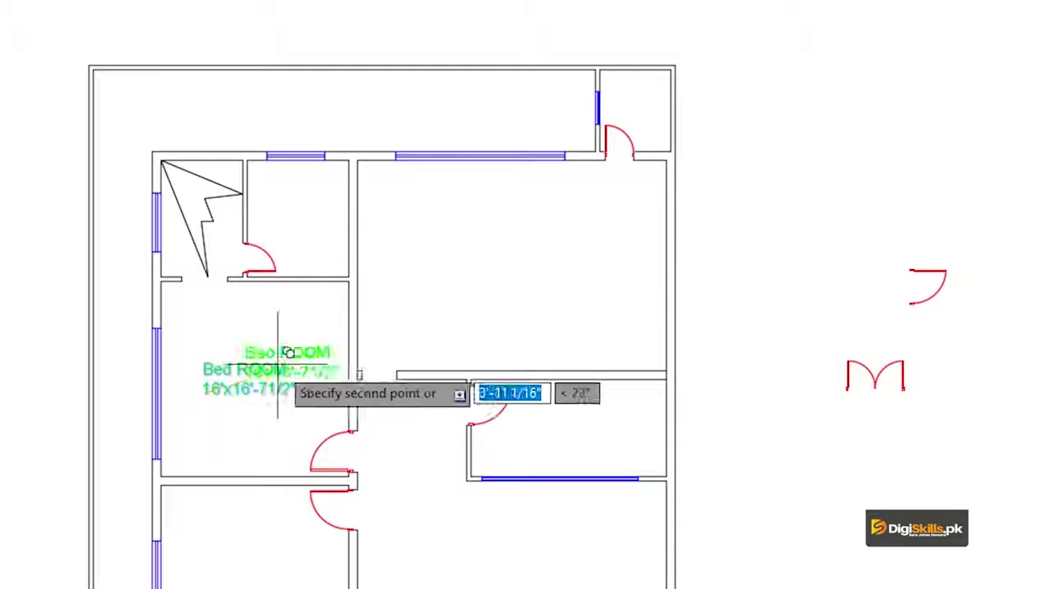
{"action": "left_click", "coordinate": [474, 252]}
{"action": "left_click", "coordinate": [540, 426]}
{"action": "key", "text": "Return"}
{"action": "middle_click_drag", "start_coordinate": [527, 558], "coordinate": [494, 333]}
{"action": "left_click", "coordinate": [494, 334]}
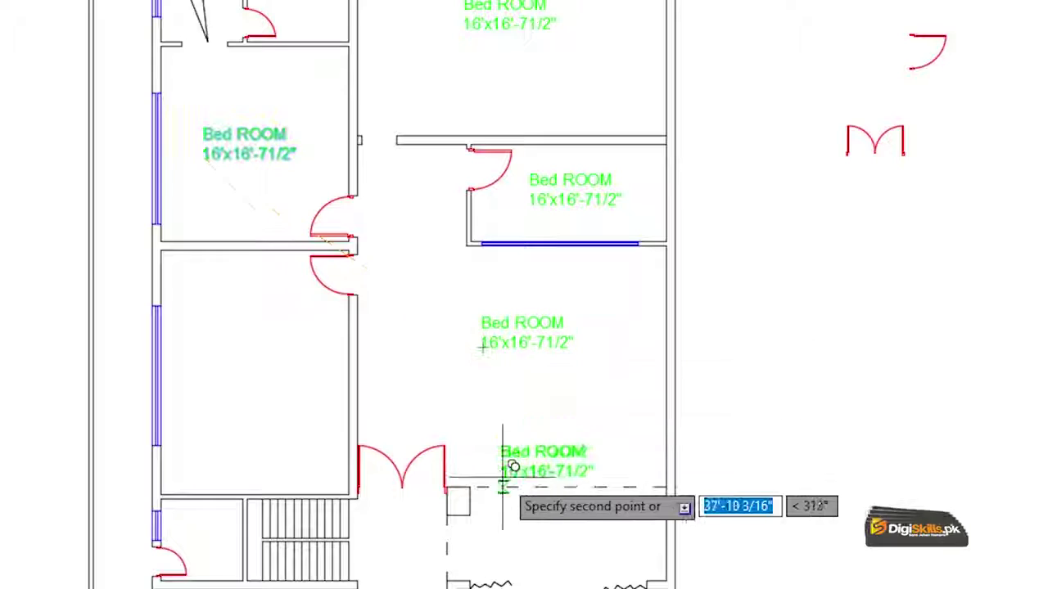
Place further label copies beside the stairs and around the lower-right rooms, then finish copying
{"action": "middle_click_drag", "start_coordinate": [316, 0], "coordinate": [306, 145]}
{"action": "scroll", "coordinate": [292, 276], "scroll_direction": "up", "scroll_amount": 3}
{"action": "scroll", "coordinate": [243, 338], "scroll_direction": "up", "scroll_amount": 2}
{"action": "left_click", "coordinate": [199, 357]}
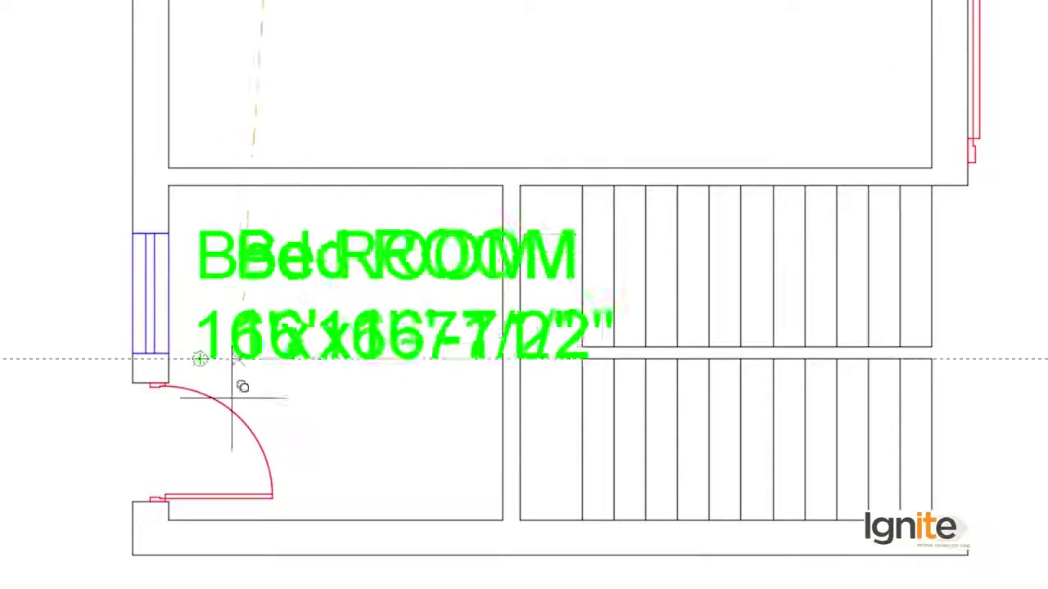
{"action": "scroll", "coordinate": [143, 321], "scroll_direction": "down", "scroll_amount": 3}
{"action": "mouse_move", "coordinate": [339, 245]}
{"action": "middle_mouse_down"}
{"action": "mouse_move", "coordinate": [456, 40]}
{"action": "mouse_move", "coordinate": [479, 482]}
{"action": "middle_mouse_up"}
{"action": "scroll", "coordinate": [478, 481], "scroll_direction": "up", "scroll_amount": 3}
{"action": "left_click", "coordinate": [486, 411]}
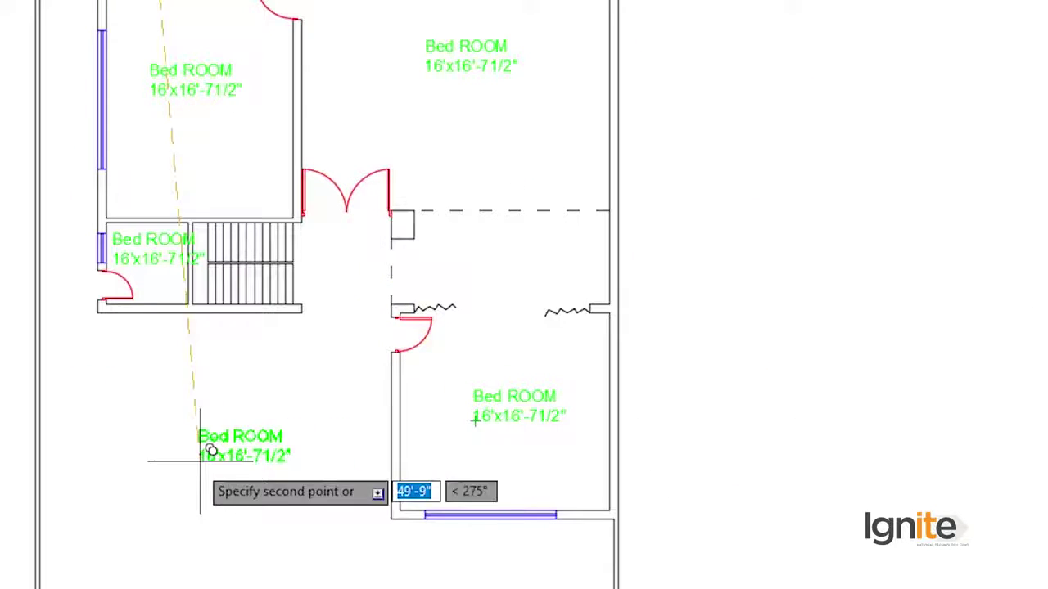
{"action": "left_click", "coordinate": [482, 262]}
{"action": "middle_click_drag", "start_coordinate": [362, 82], "coordinate": [433, 327]}
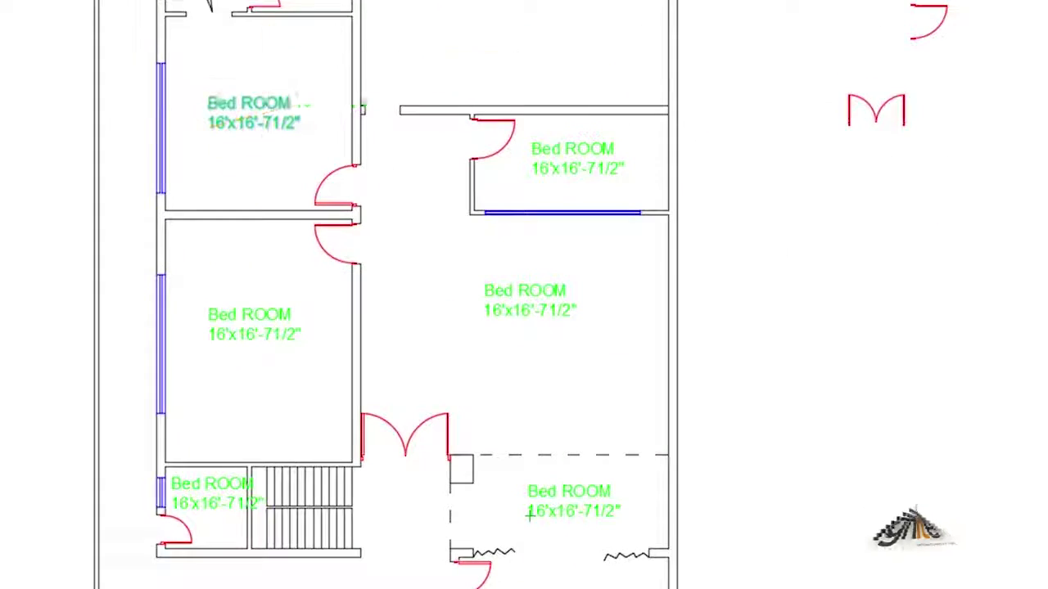
{"action": "scroll", "coordinate": [317, 156], "scroll_direction": "up", "scroll_amount": 3}
{"action": "scroll", "coordinate": [317, 156], "scroll_direction": "up", "scroll_amount": 3}
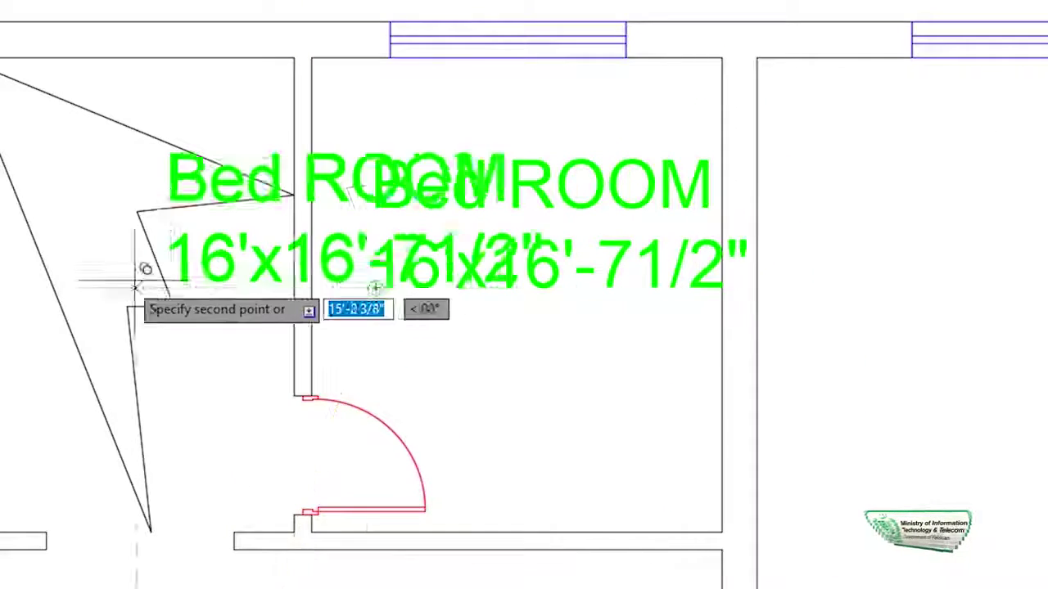
{"action": "scroll", "coordinate": [1039, 278], "scroll_direction": "down", "scroll_amount": 4}
{"action": "mouse_move", "coordinate": [1037, 332]}
{"action": "middle_mouse_down"}
{"action": "mouse_move", "coordinate": [397, 313]}
{"action": "mouse_move", "coordinate": [573, 128]}
{"action": "middle_mouse_up"}
{"action": "scroll", "coordinate": [467, 222], "scroll_direction": "up", "scroll_amount": 3}
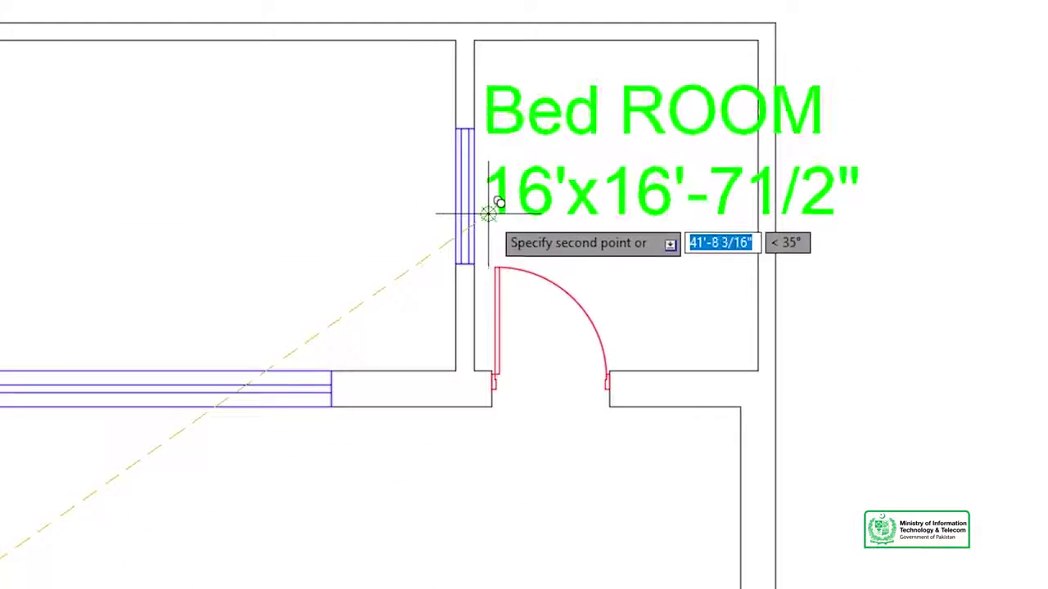
{"action": "scroll", "coordinate": [576, 241], "scroll_direction": "down", "scroll_amount": 6}
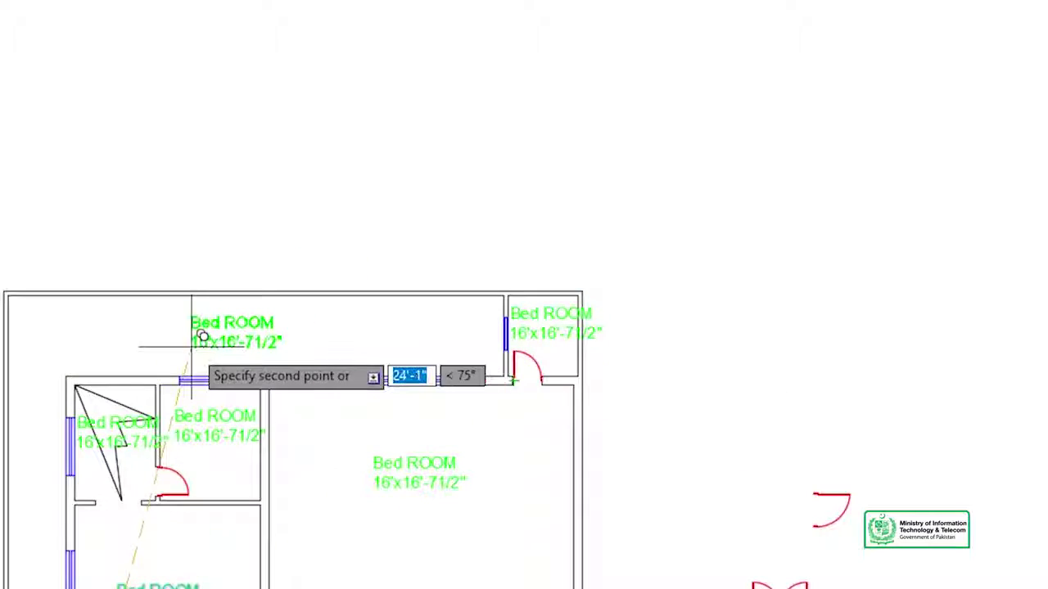
{"action": "key", "text": "Escape"}
{"action": "scroll", "coordinate": [299, 328], "scroll_direction": "down", "scroll_amount": 4}
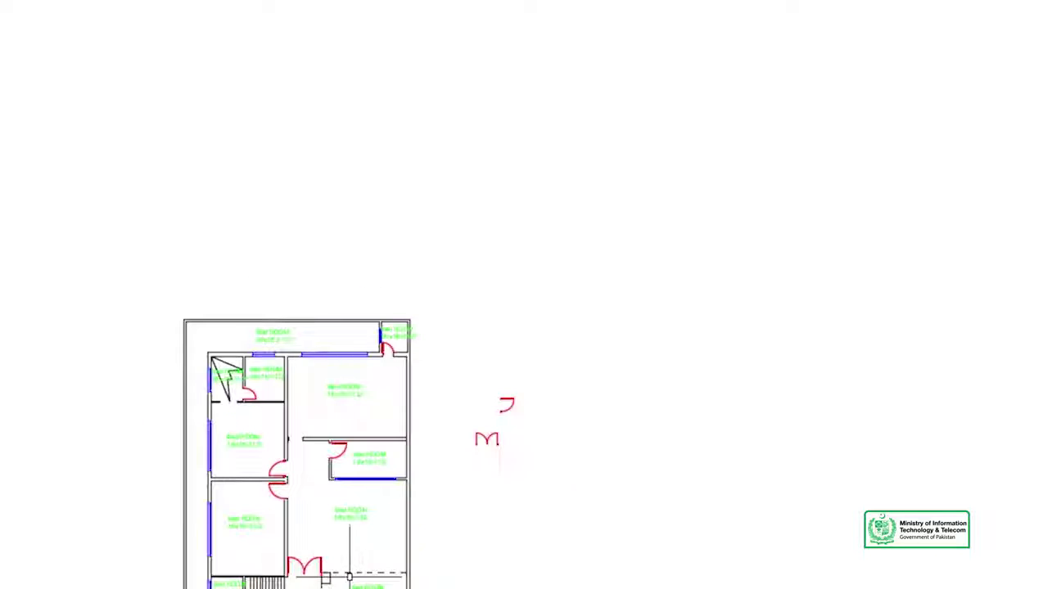
Rename the top strip's label copy from Bed ROOM to Rear Space3
{"action": "scroll", "coordinate": [349, 577], "scroll_direction": "up", "scroll_amount": 2}
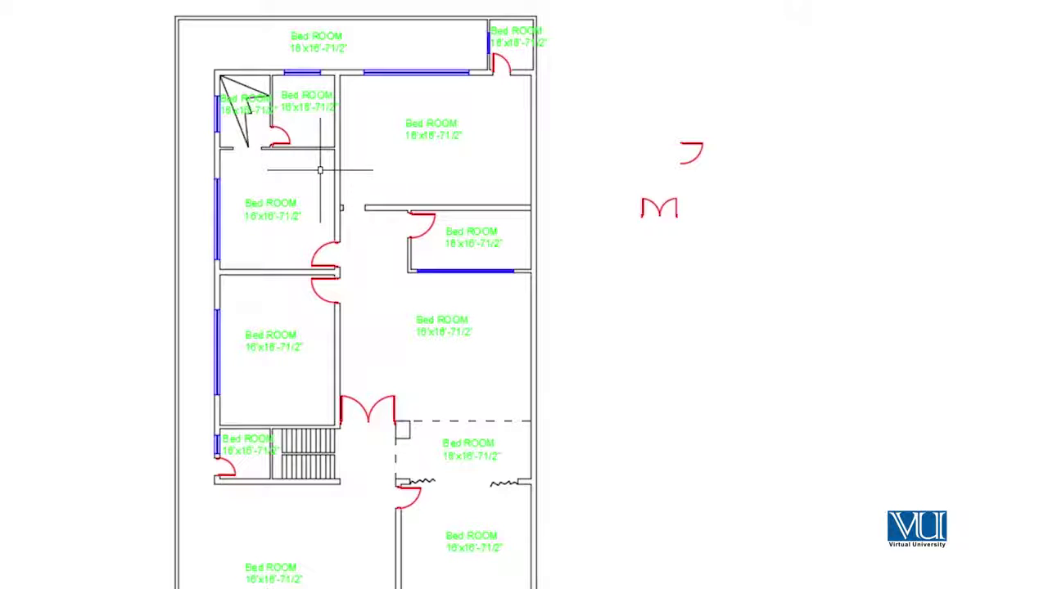
{"action": "scroll", "coordinate": [254, 72], "scroll_direction": "up", "scroll_amount": 2}
{"action": "scroll", "coordinate": [368, 49], "scroll_direction": "up", "scroll_amount": 2}
{"action": "scroll", "coordinate": [319, 11], "scroll_direction": "up", "scroll_amount": 2}
{"action": "scroll", "coordinate": [224, 110], "scroll_direction": "up", "scroll_amount": 4}
{"action": "mouse_move", "coordinate": [311, 105]}
{"action": "middle_mouse_down"}
{"action": "mouse_move", "coordinate": [347, 144]}
{"action": "mouse_move", "coordinate": [348, 209]}
{"action": "middle_mouse_up"}
{"action": "left_click", "coordinate": [349, 209]}
{"action": "double_click", "coordinate": [348, 210]}
{"action": "left_click_drag", "start_coordinate": [543, 159], "coordinate": [57, 168]}
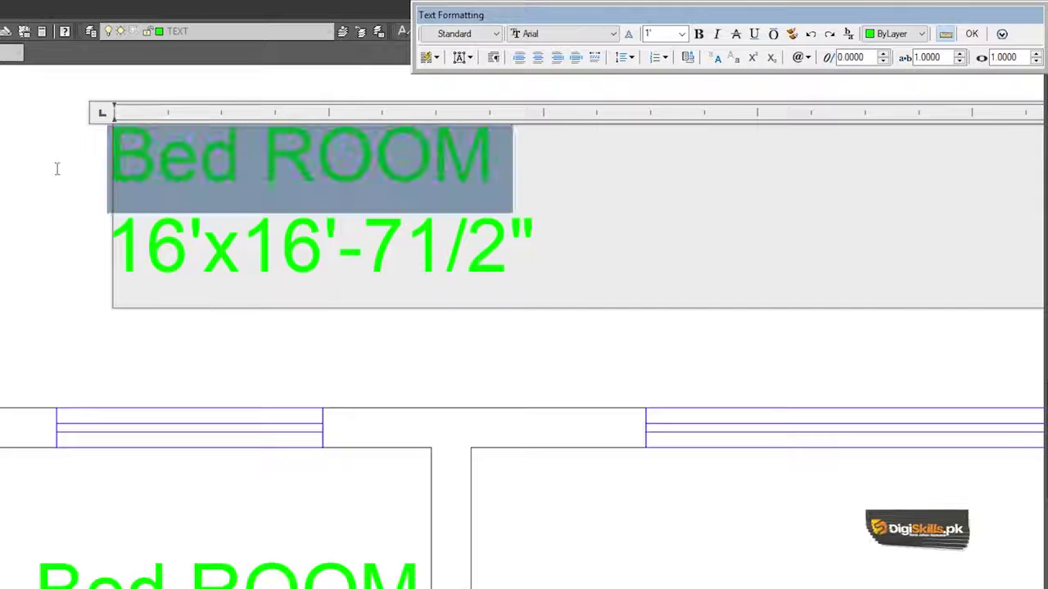
{"action": "type", "text": "R"}
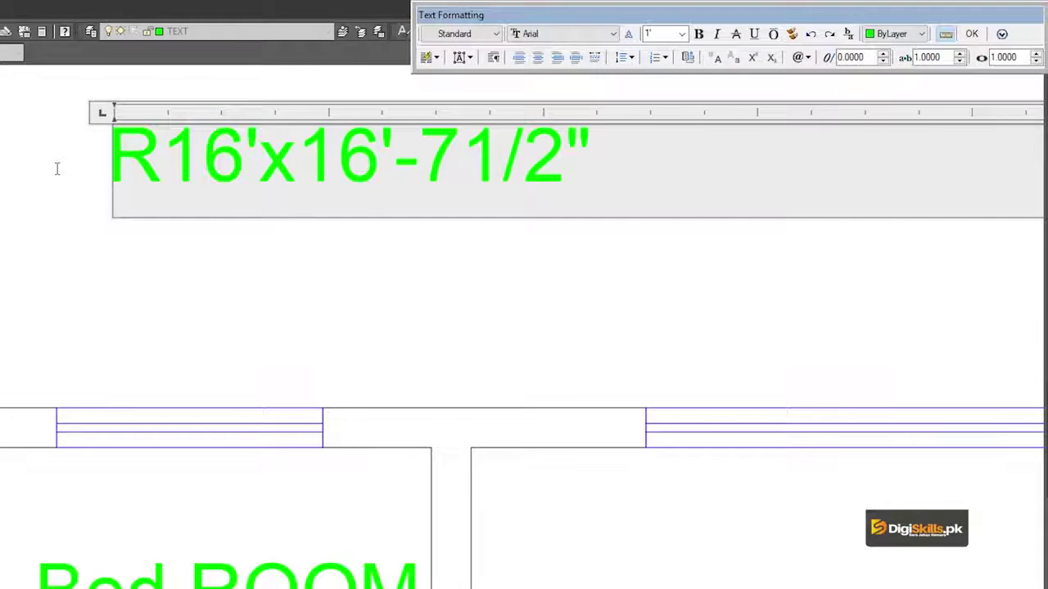
{"action": "type", "text": "ear "}
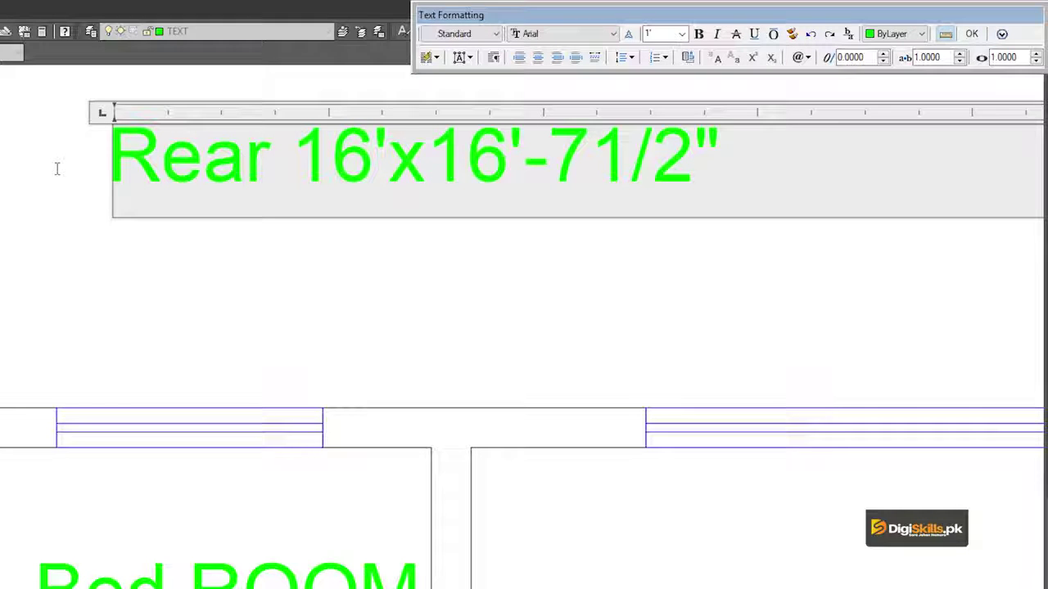
{"action": "type", "text": "Space3"}
{"action": "key", "text": "Return"}
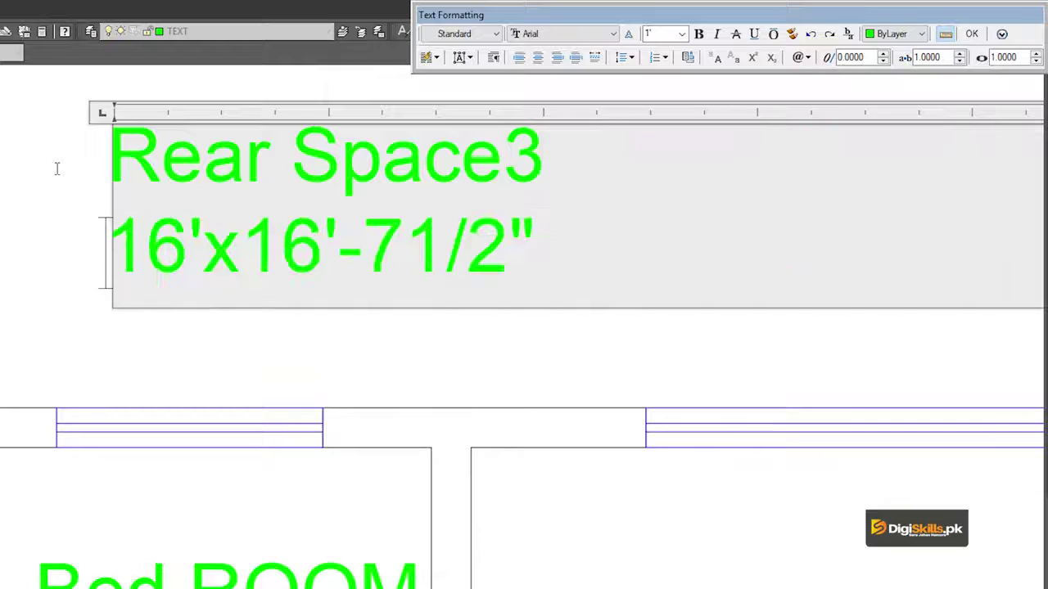
{"action": "left_click", "coordinate": [52, 182]}
Replace the label's old room-size line with 7' Wide
{"action": "scroll", "coordinate": [33, 213], "scroll_direction": "down", "scroll_amount": 3}
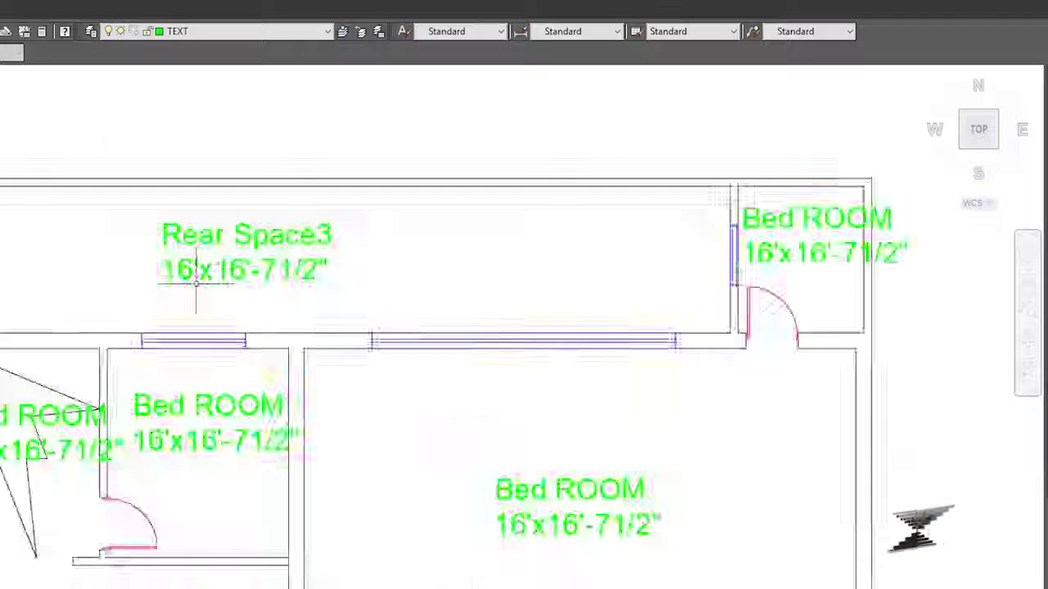
{"action": "scroll", "coordinate": [211, 276], "scroll_direction": "up", "scroll_amount": 2}
{"action": "double_click", "coordinate": [211, 276]}
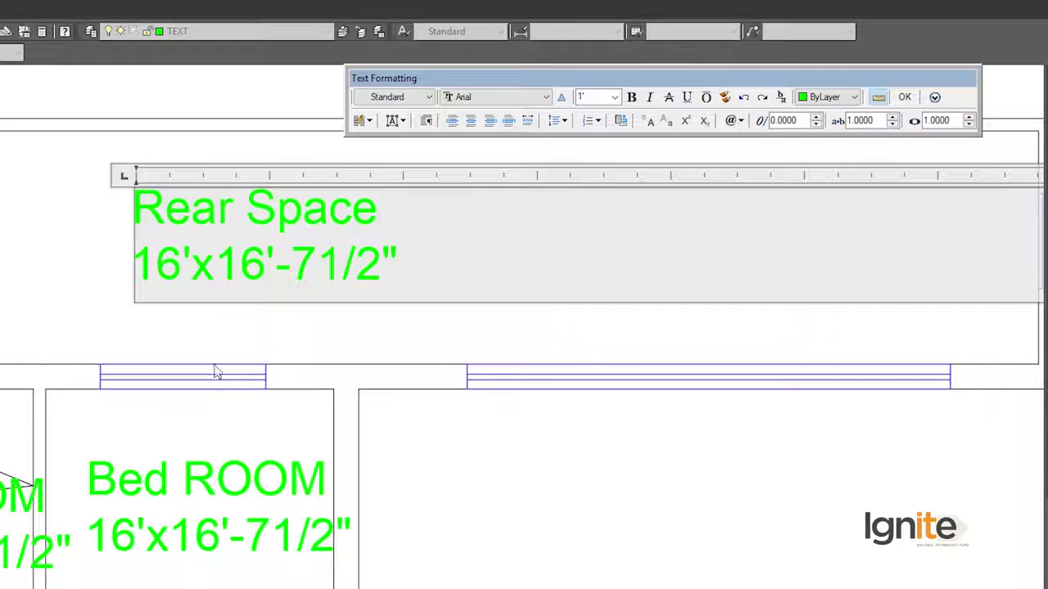
{"action": "left_click_drag", "start_coordinate": [415, 257], "coordinate": [121, 277]}
{"action": "type", "text": "7' "}
{"action": "type", "text": "Wide"}
{"action": "left_click", "coordinate": [122, 283]}
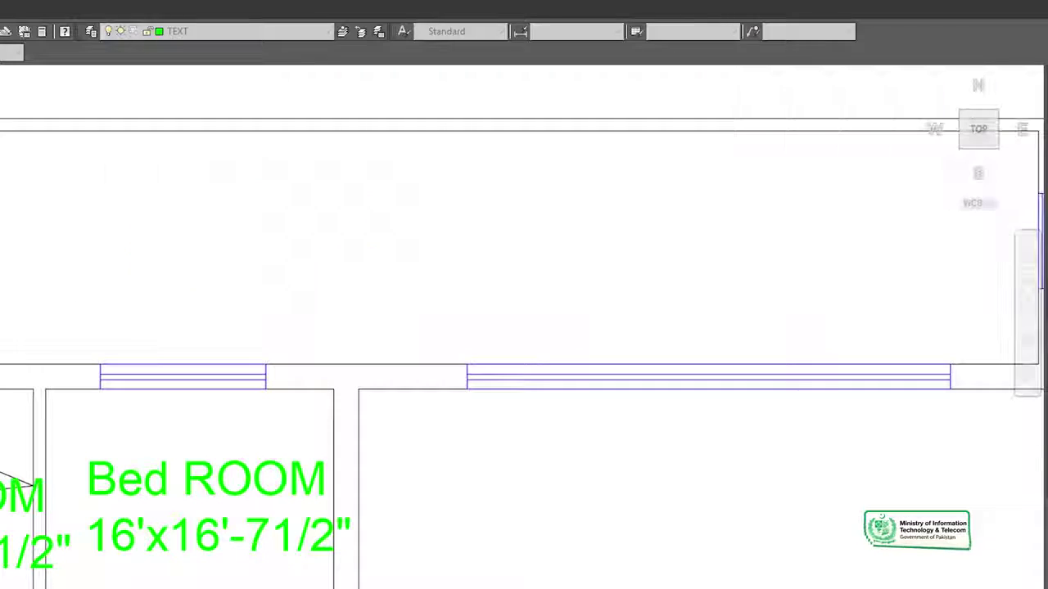
Move 7' Wide onto the first line so the label reads Rear Space 7' Wide
{"action": "double_click", "coordinate": [152, 276]}
{"action": "left_click_drag", "start_coordinate": [292, 268], "coordinate": [64, 280]}
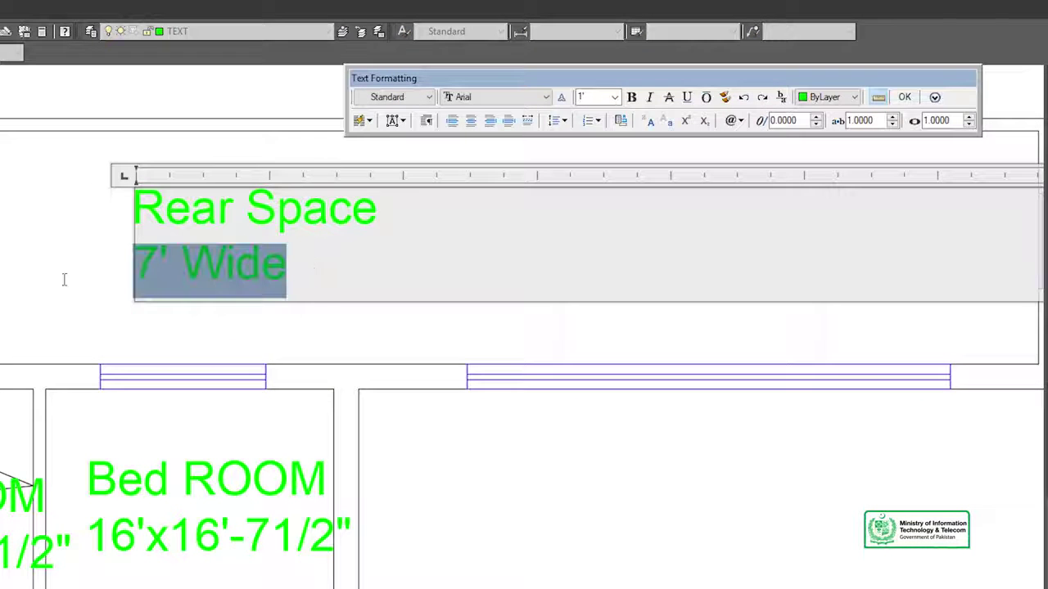
{"action": "right_click", "coordinate": [209, 269]}
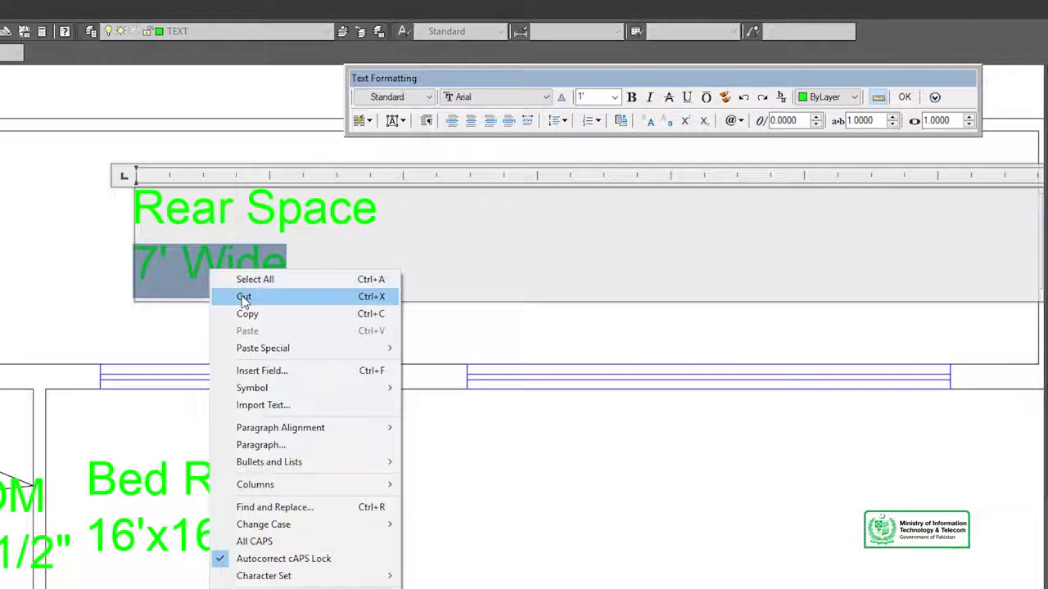
{"action": "left_click", "coordinate": [233, 295]}
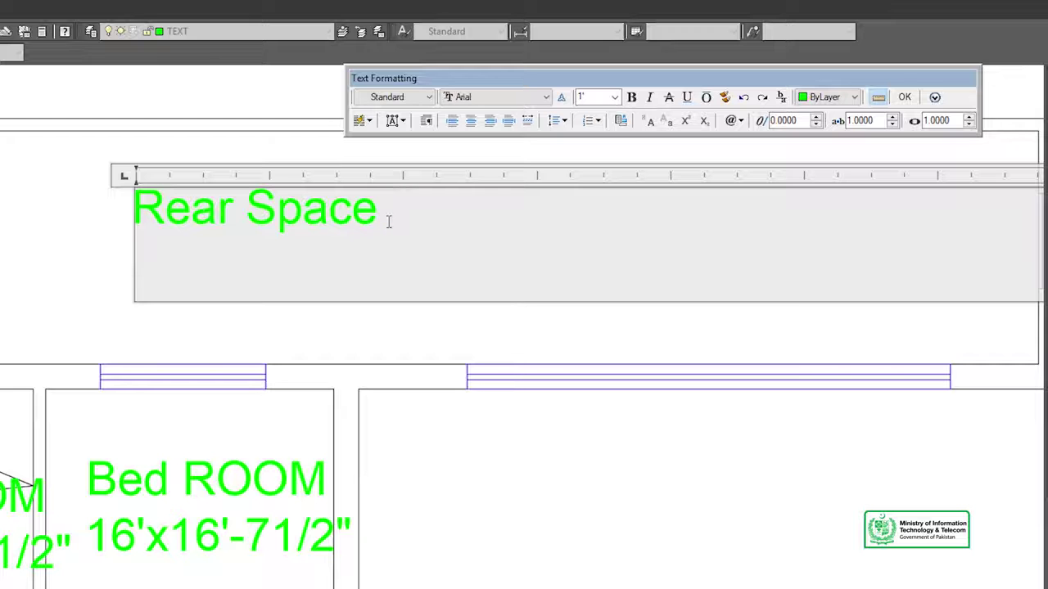
{"action": "key", "text": "ctrl+v"}
{"action": "left_click", "coordinate": [74, 257]}
Bring the small top-right room into view and open its Bed ROOM label for editing
{"action": "scroll", "coordinate": [245, 251], "scroll_direction": "down", "scroll_amount": 3}
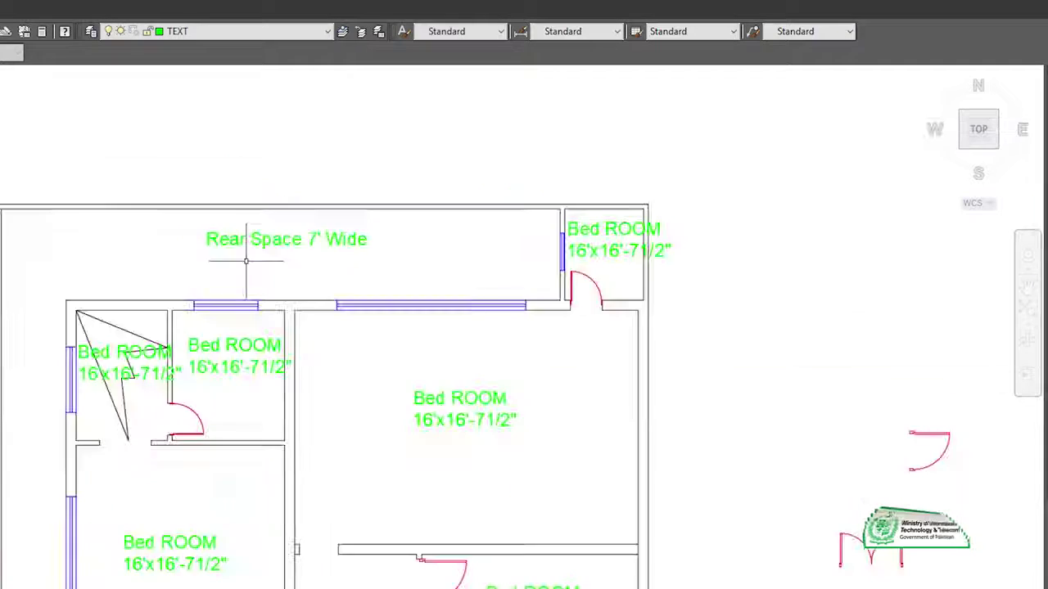
{"action": "scroll", "coordinate": [246, 251], "scroll_direction": "down", "scroll_amount": 2}
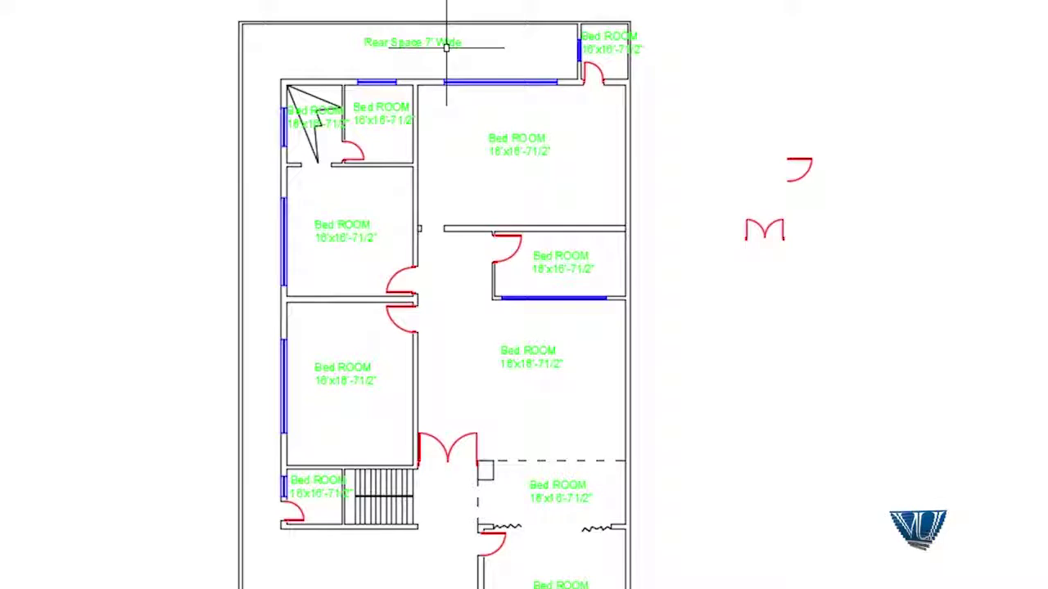
{"action": "scroll", "coordinate": [442, 49], "scroll_direction": "up", "scroll_amount": 3}
{"action": "scroll", "coordinate": [376, 31], "scroll_direction": "up", "scroll_amount": 2}
{"action": "scroll", "coordinate": [880, 151], "scroll_direction": "down", "scroll_amount": 4}
{"action": "middle_click_drag", "start_coordinate": [884, 154], "coordinate": [182, 202]}
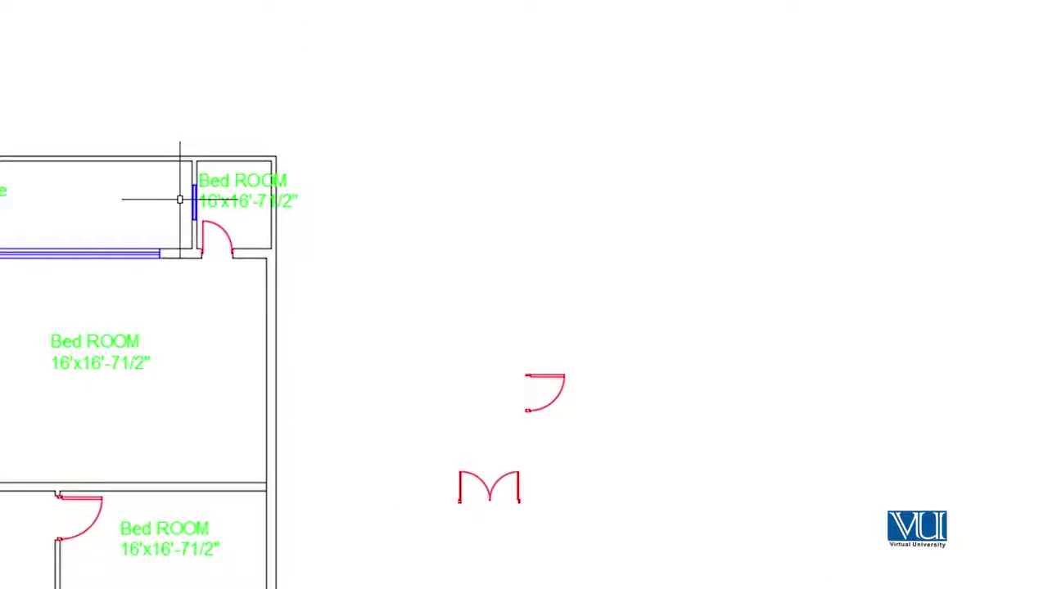
{"action": "scroll", "coordinate": [199, 234], "scroll_direction": "up", "scroll_amount": 2}
{"action": "scroll", "coordinate": [274, 128], "scroll_direction": "up", "scroll_amount": 2}
{"action": "scroll", "coordinate": [282, 209], "scroll_direction": "up", "scroll_amount": 2}
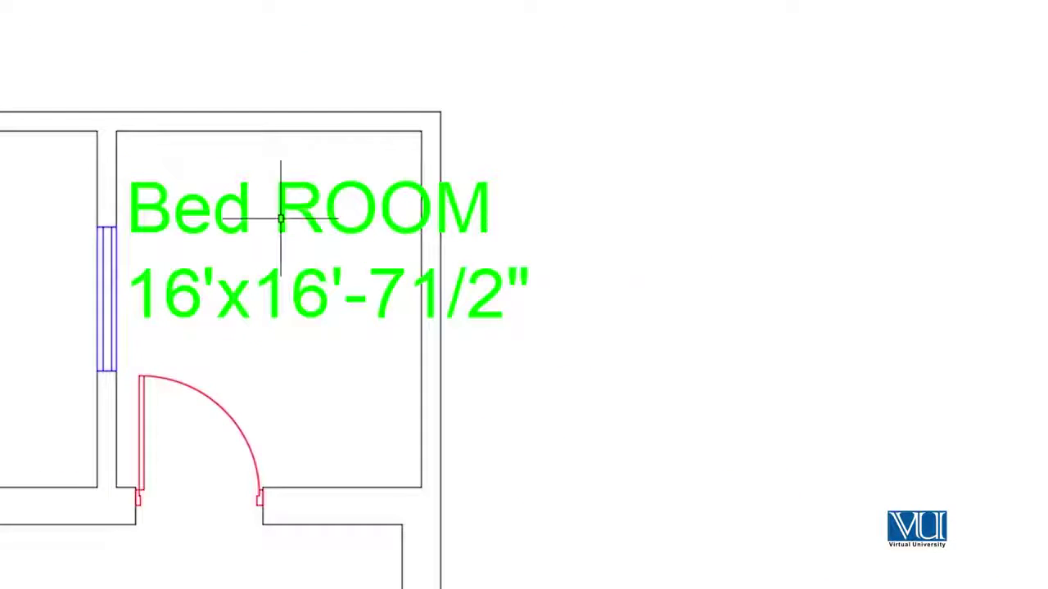
{"action": "middle_click_drag", "start_coordinate": [281, 215], "coordinate": [448, 215]}
{"action": "left_click", "coordinate": [449, 214]}
{"action": "double_click", "coordinate": [449, 215]}
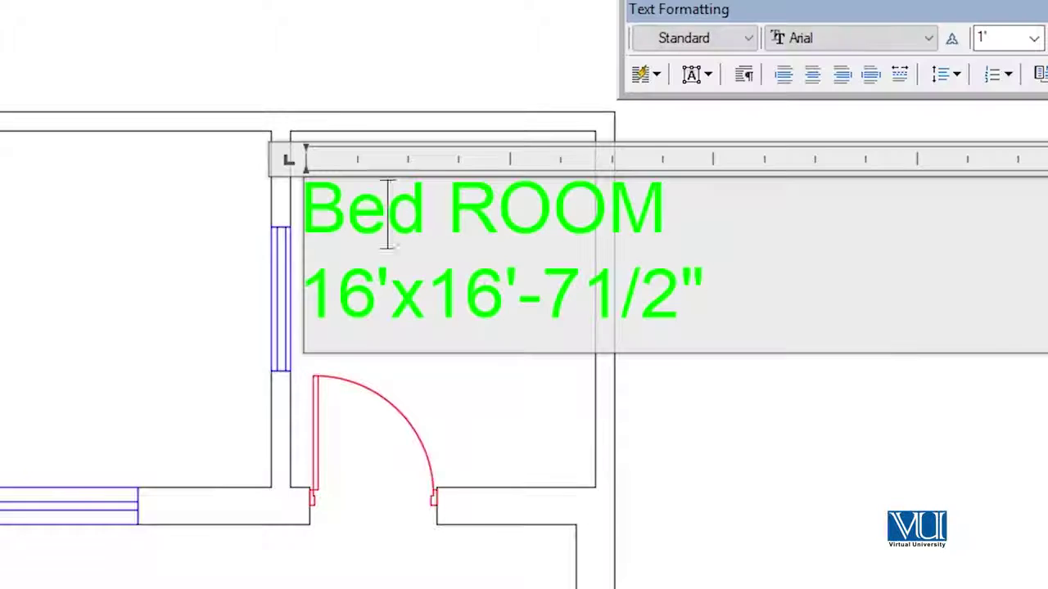
Replace the Bed ROOM line with Bath, keeping the size on the next line
{"action": "left_click_drag", "start_coordinate": [30, 221], "coordinate": [335, 229]}
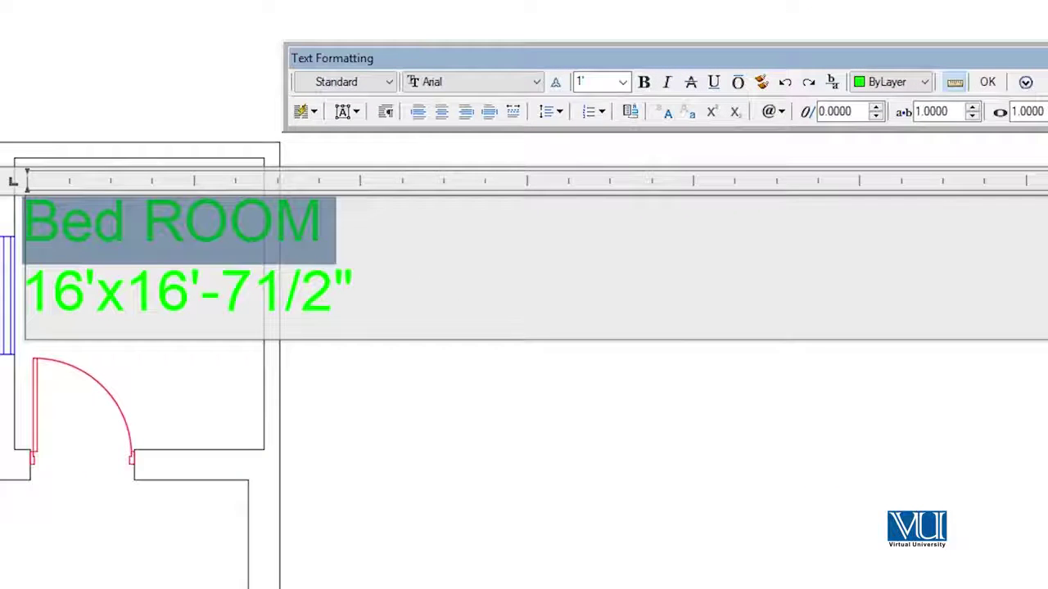
{"action": "type", "text": "bath16'x16'-71/2\""}
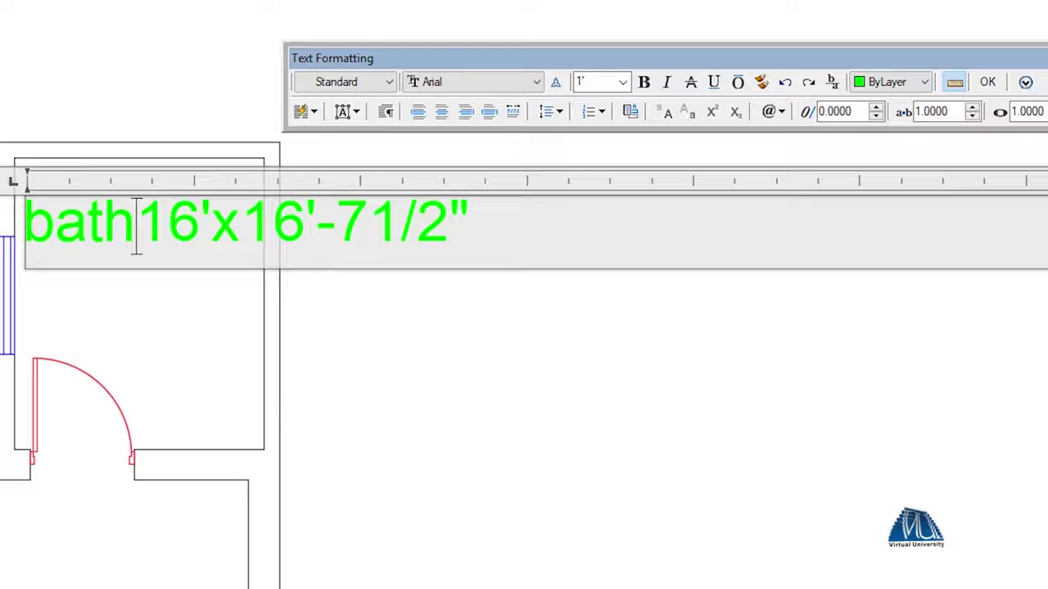
{"action": "key", "text": "BackSpace"}
{"action": "key", "text": "BackSpace"}
{"action": "key", "text": "BackSpace"}
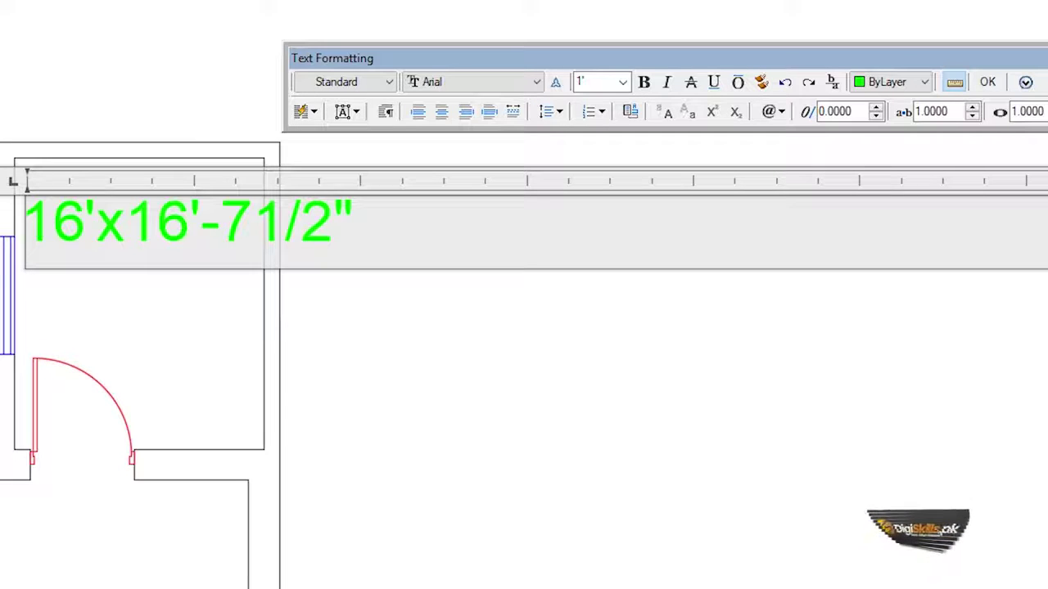
{"action": "type", "text": "BA"}
{"action": "key", "text": "BackSpace"}
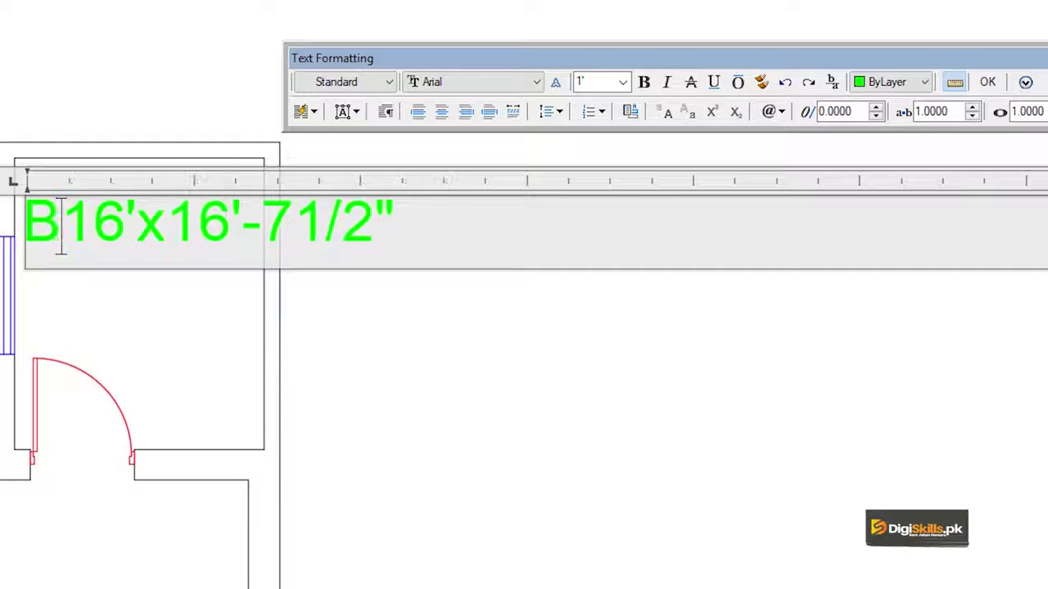
{"action": "type", "text": "ath"}
{"action": "key", "text": "Return"}
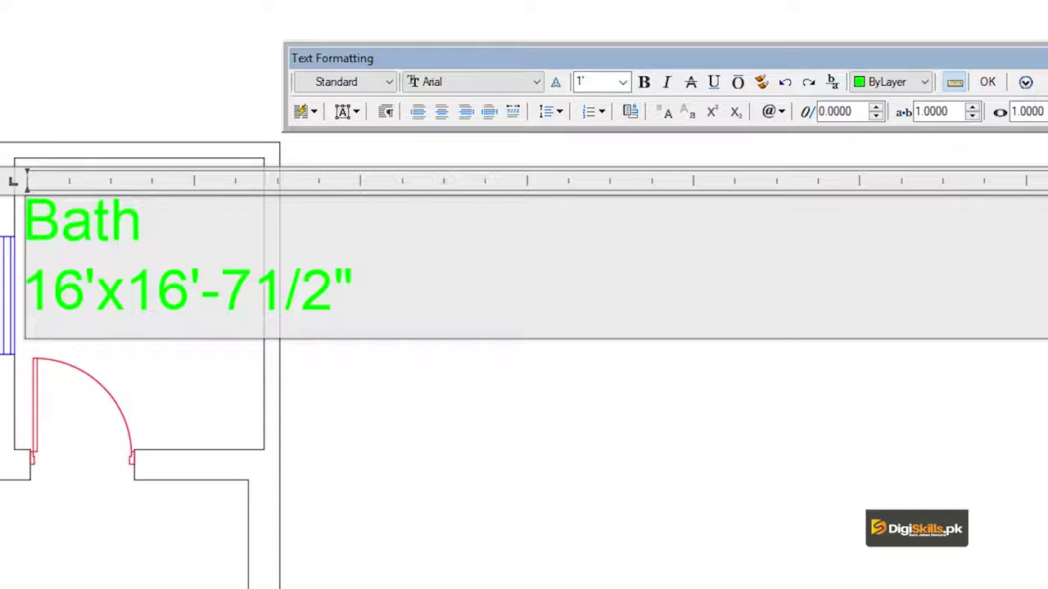
Change the size line to 6'x7' and commit the Bath label
{"action": "left_click_drag", "start_coordinate": [101, 298], "coordinate": [52, 300]}
{"action": "left_click", "coordinate": [80, 300]}
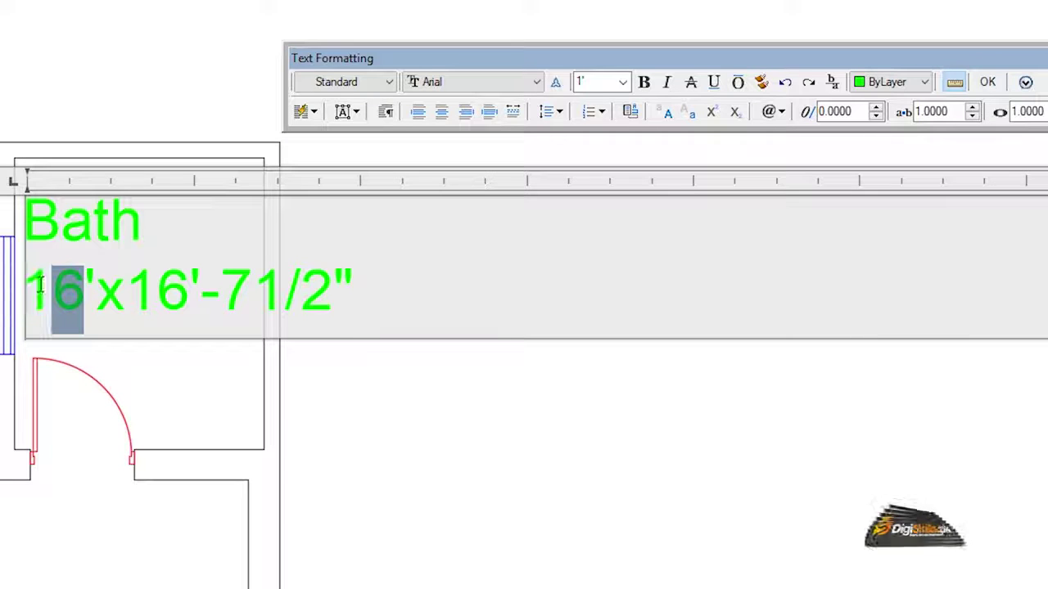
{"action": "key", "text": "Right"}
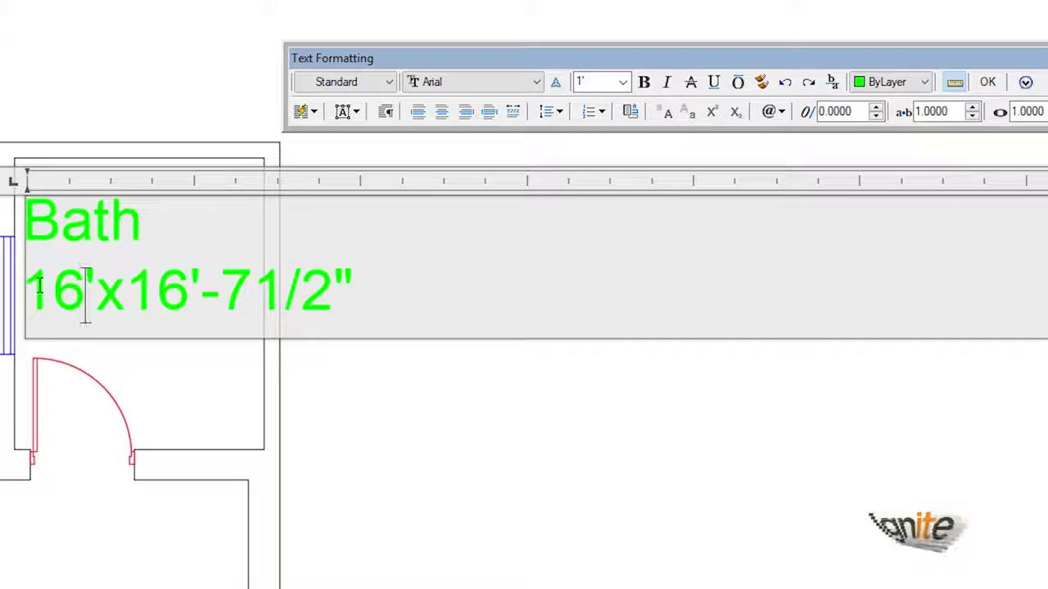
{"action": "key", "text": "BackSpace"}
{"action": "key", "text": "BackSpace"}
{"action": "type", "text": "6\""}
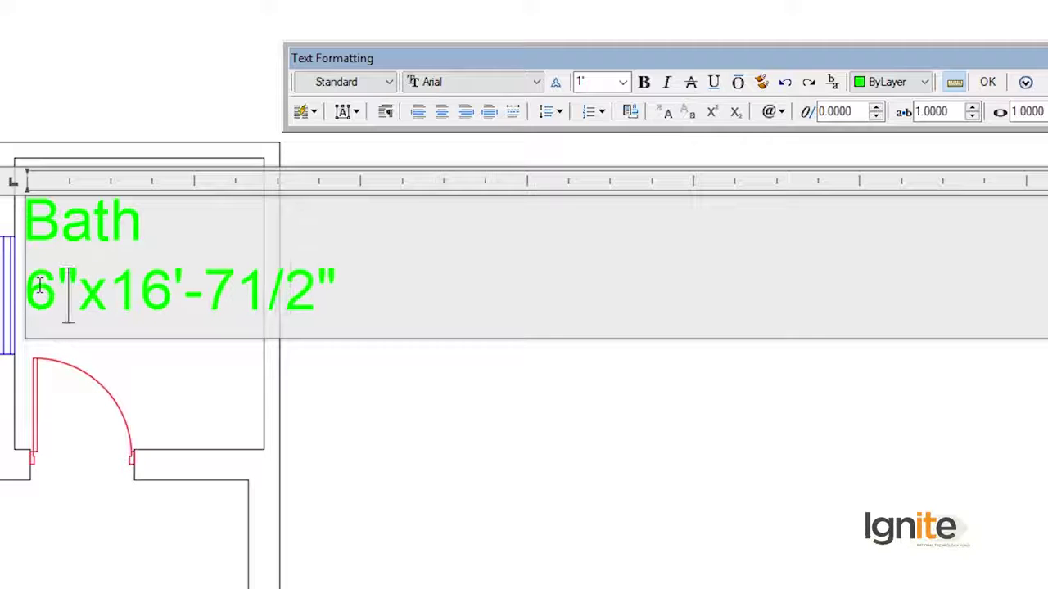
{"action": "left_click_drag", "start_coordinate": [323, 297], "coordinate": [285, 301]}
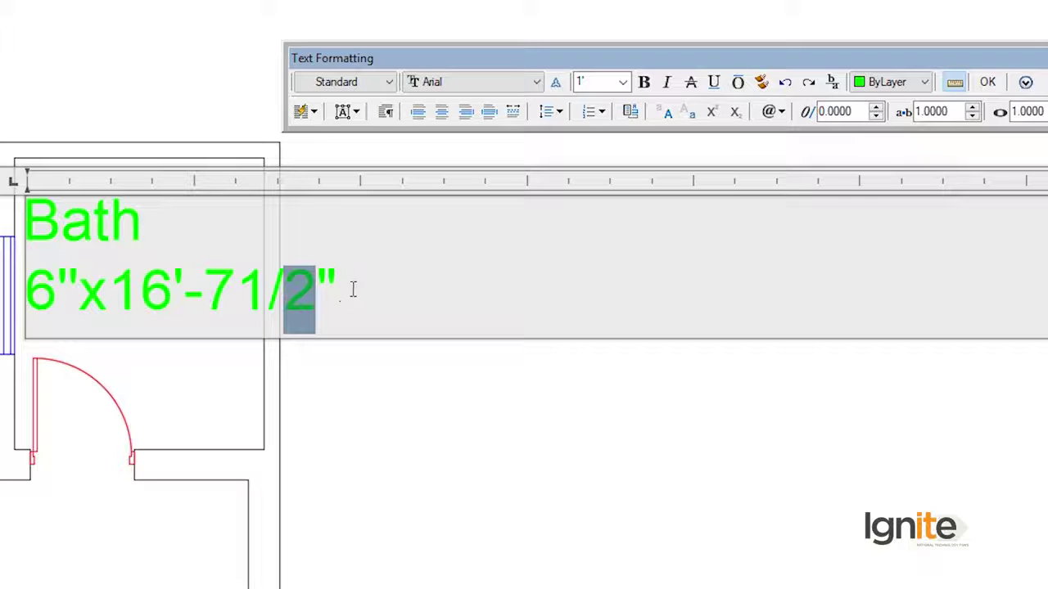
{"action": "left_click_drag", "start_coordinate": [352, 289], "coordinate": [107, 297]}
{"action": "type", "text": "7"}
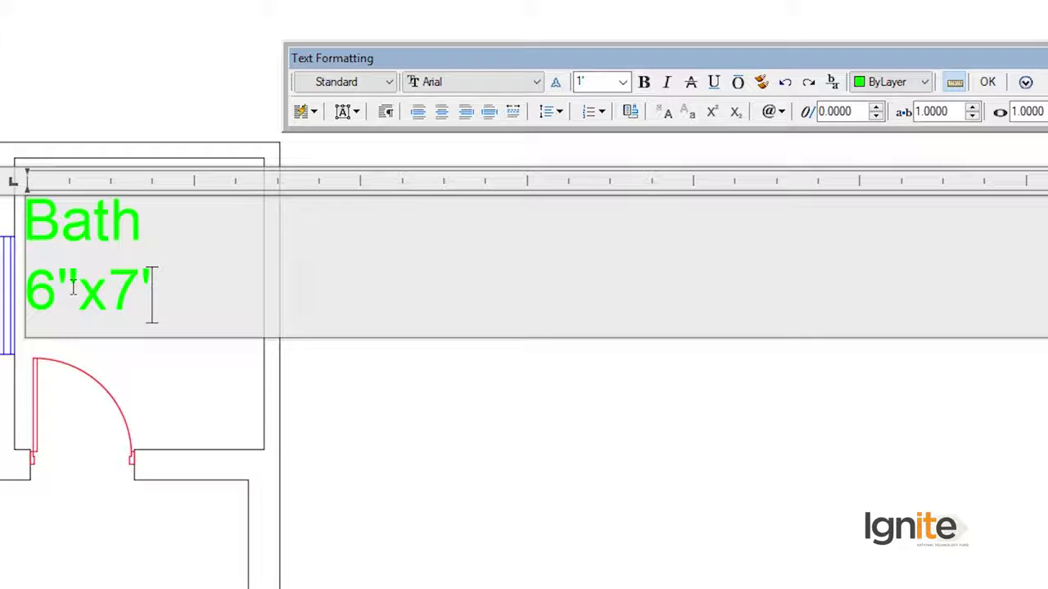
{"action": "left_click", "coordinate": [80, 293]}
{"action": "key", "text": "BackSpace"}
{"action": "type", "text": "'"}
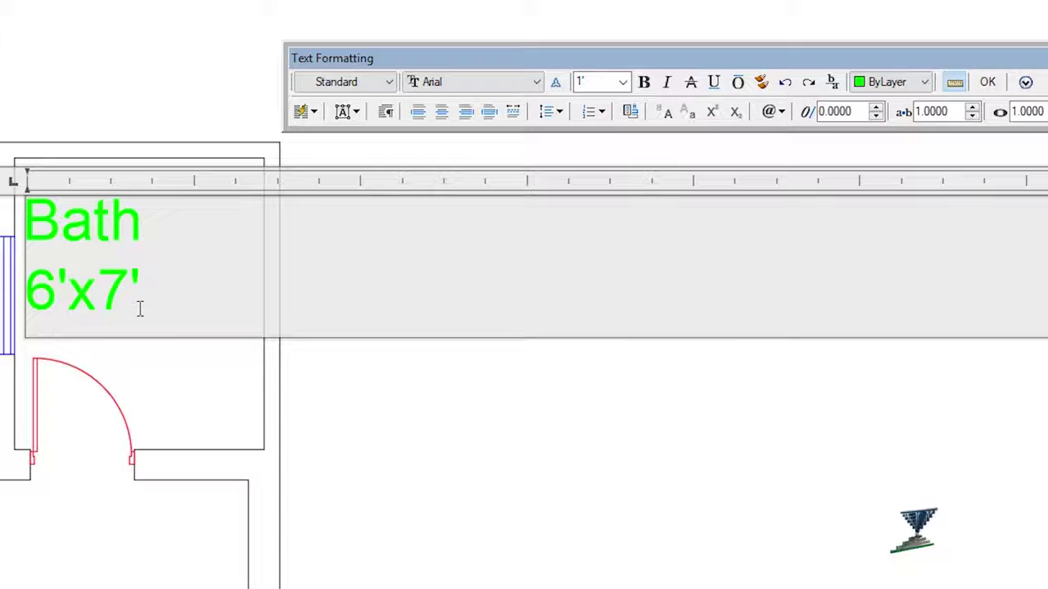
{"action": "left_click", "coordinate": [93, 346]}
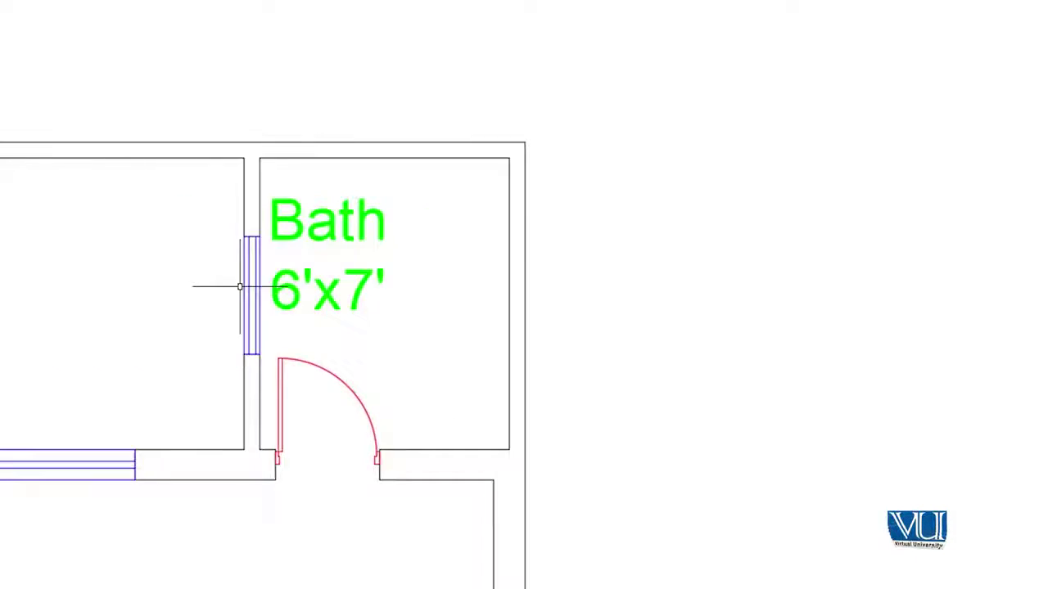
{"action": "type", "text": "m"}
Shift the Bath label with a first move away from the wall
{"action": "key", "text": "Return"}
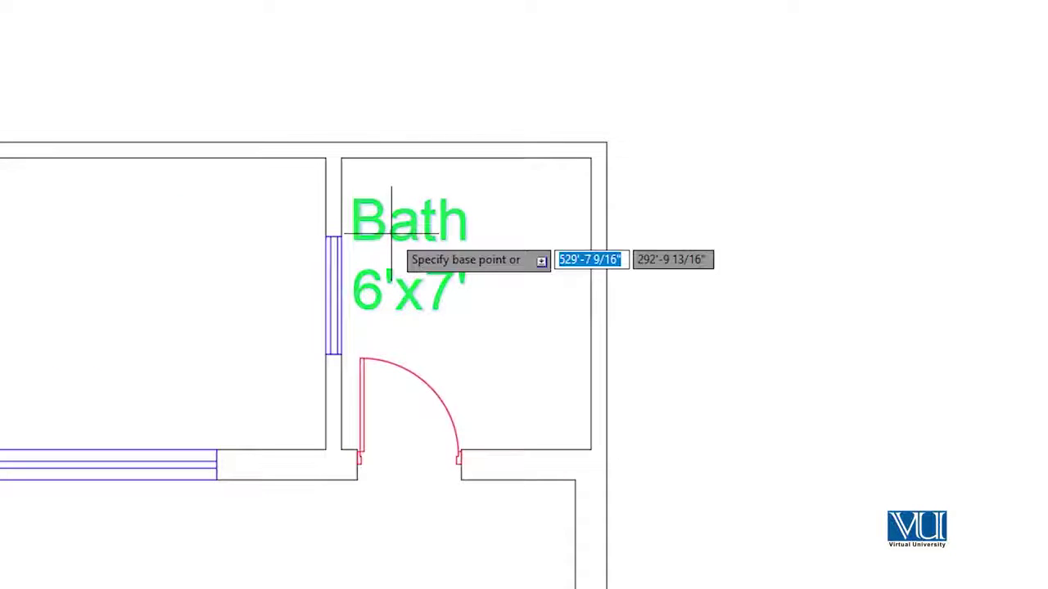
{"action": "left_click", "coordinate": [391, 218]}
{"action": "left_click", "coordinate": [362, 188]}
Reselect the Bath label and move it into the middle of the small room
{"action": "left_click", "coordinate": [373, 203]}
{"action": "left_click", "coordinate": [371, 195]}
{"action": "type", "text": "m"}
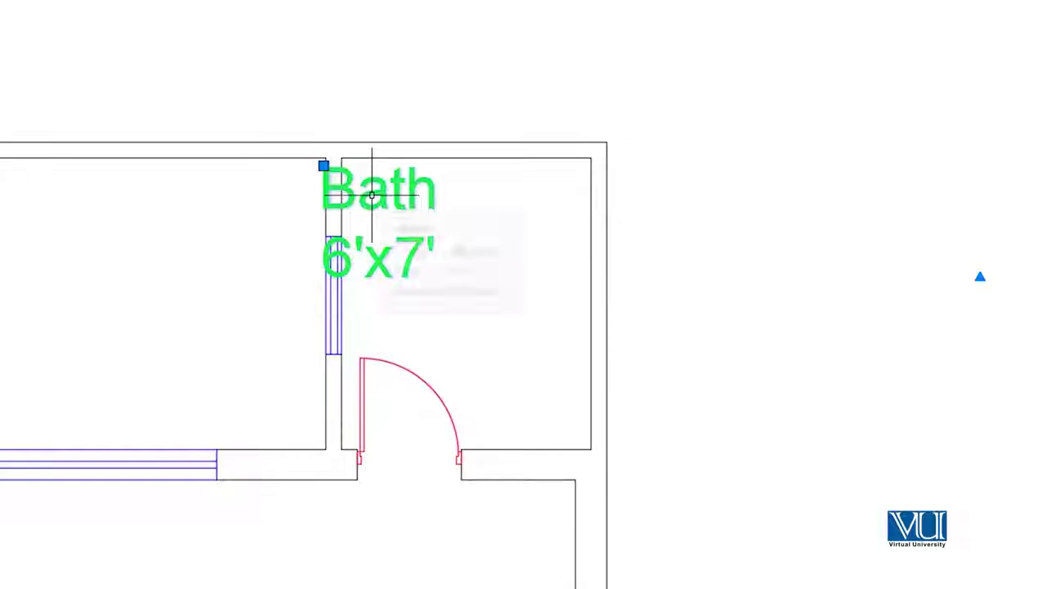
{"action": "key", "text": "Return"}
{"action": "left_click", "coordinate": [381, 184]}
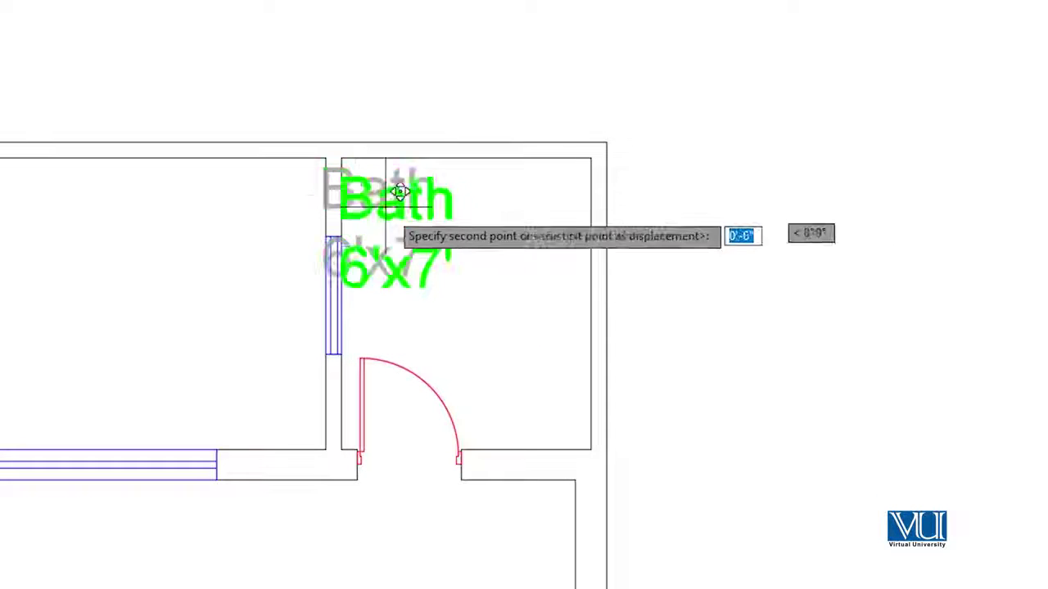
{"action": "left_click", "coordinate": [465, 225]}
{"action": "scroll", "coordinate": [496, 289], "scroll_direction": "down", "scroll_amount": 2}
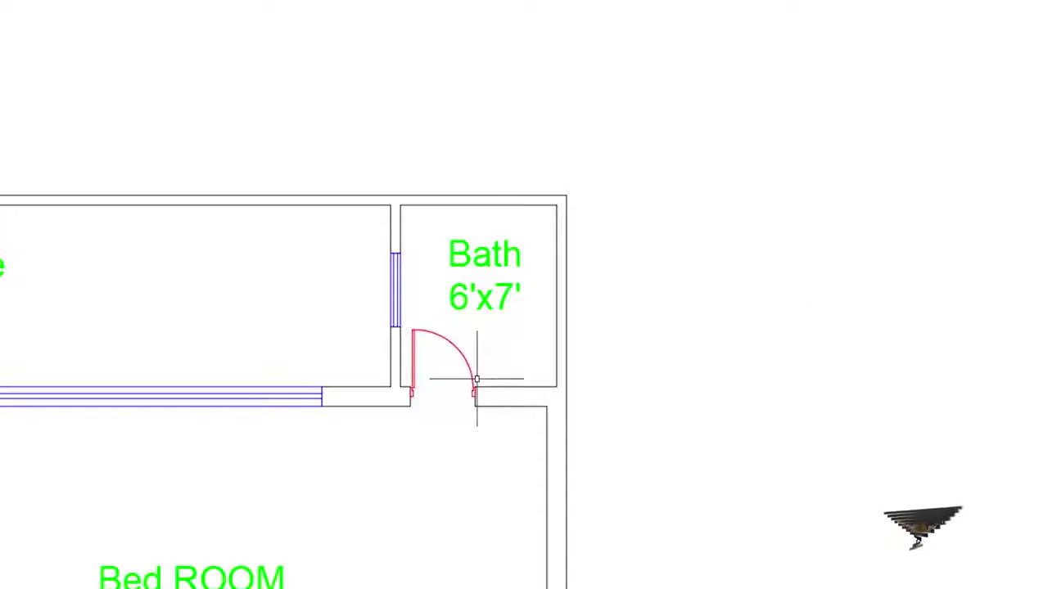
{"action": "mouse_move", "coordinate": [363, 484]}
{"action": "middle_mouse_down"}
{"action": "mouse_move", "coordinate": [630, 209]}
{"action": "mouse_move", "coordinate": [527, 534]}
{"action": "middle_mouse_up"}
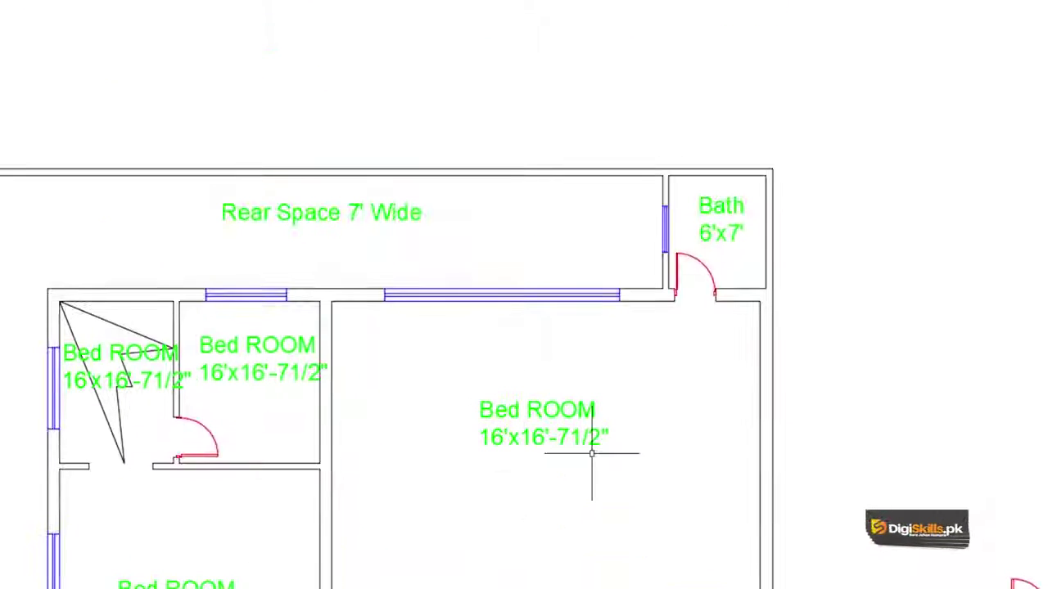
{"action": "scroll", "coordinate": [545, 428], "scroll_direction": "up", "scroll_amount": 1}
{"action": "scroll", "coordinate": [418, 470], "scroll_direction": "down", "scroll_amount": 1}
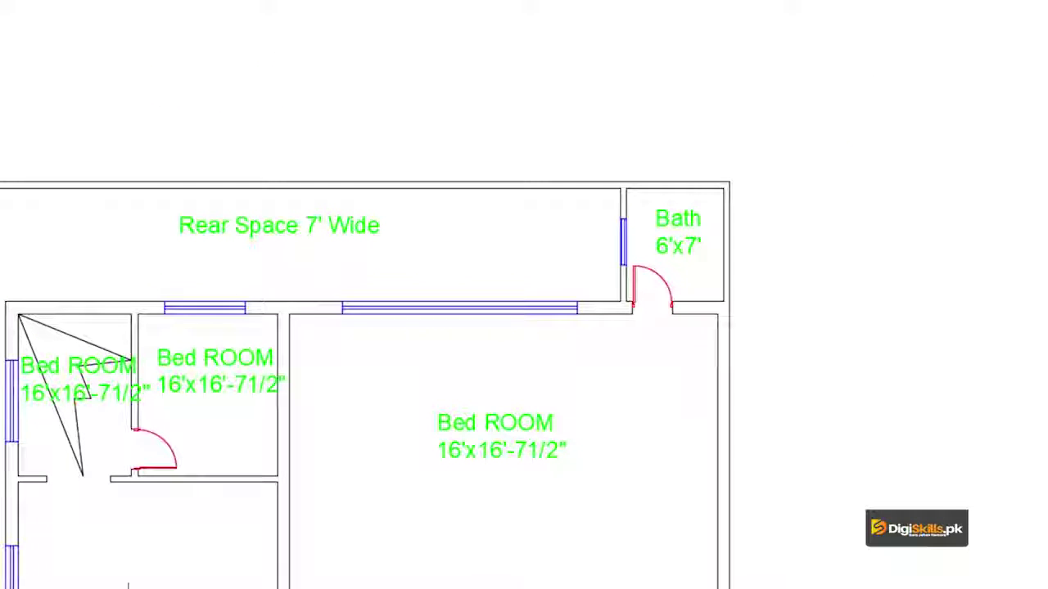
Rename the large room's label to Master Bed Room
{"action": "double_click", "coordinate": [439, 416]}
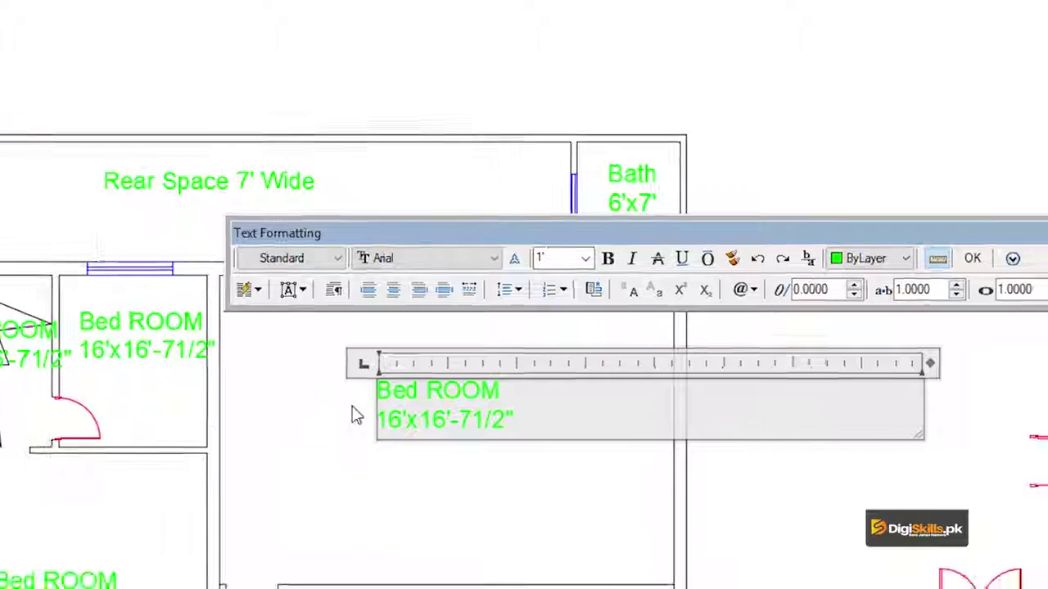
{"action": "type", "text": "m a"}
{"action": "key", "text": "BackSpace"}
{"action": "key", "text": "BackSpace"}
{"action": "key", "text": "BackSpace"}
{"action": "type", "text": "m"}
{"action": "key", "text": "BackSpace"}
{"action": "type", "text": "M"}
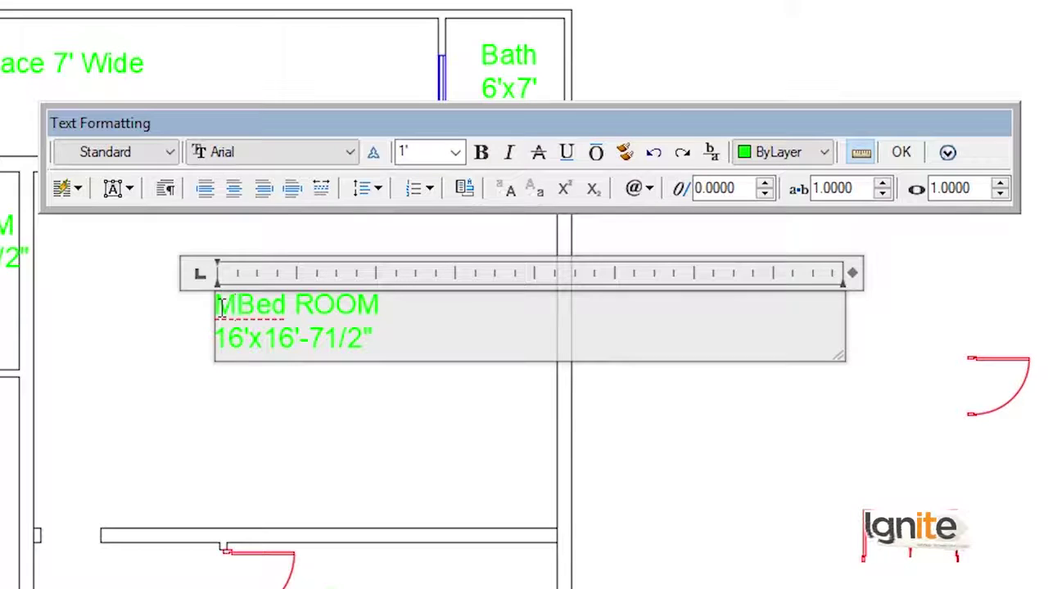
{"action": "type", "text": "aster"}
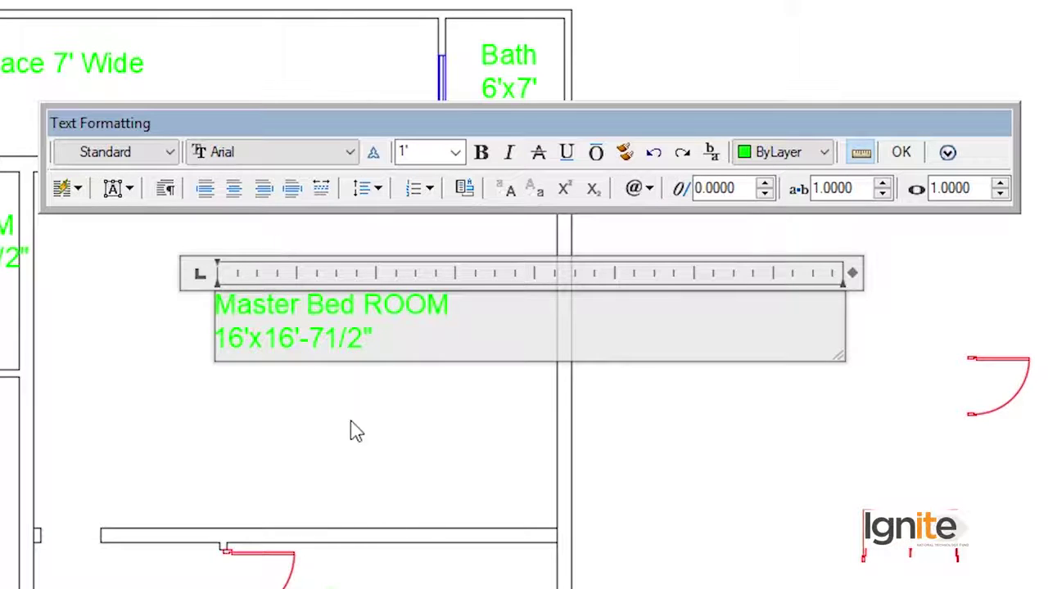
{"action": "left_click_drag", "start_coordinate": [474, 312], "coordinate": [389, 304]}
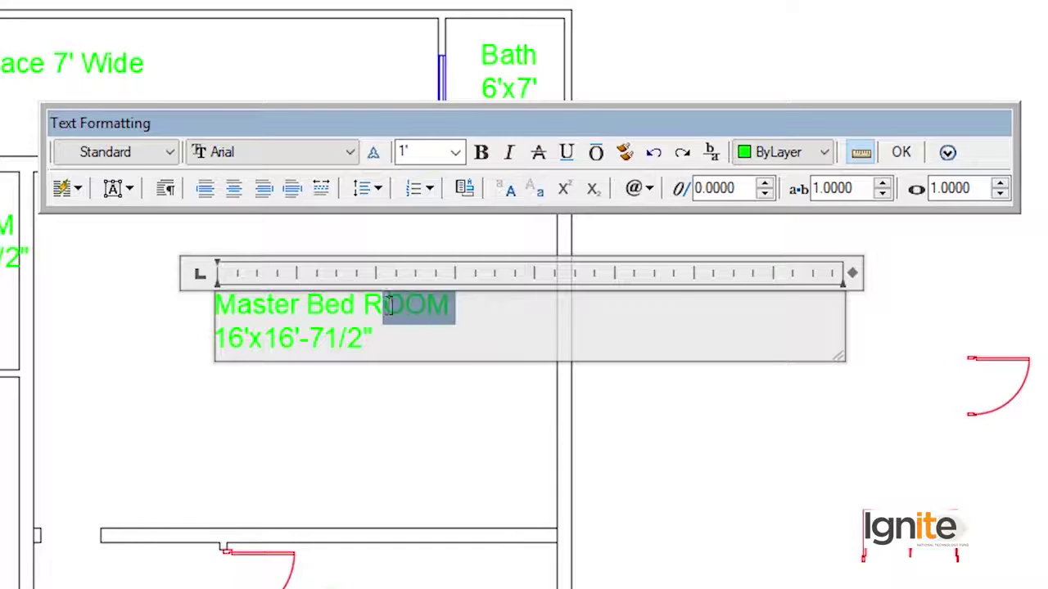
{"action": "type", "text": "oom16'x16'-71/2\""}
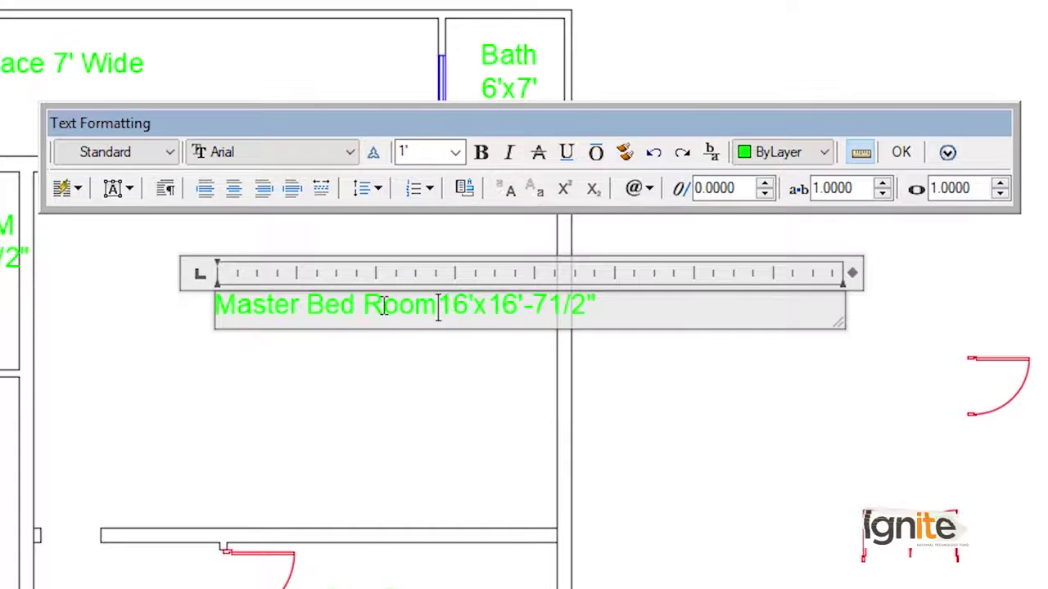
{"action": "left_click", "coordinate": [379, 393]}
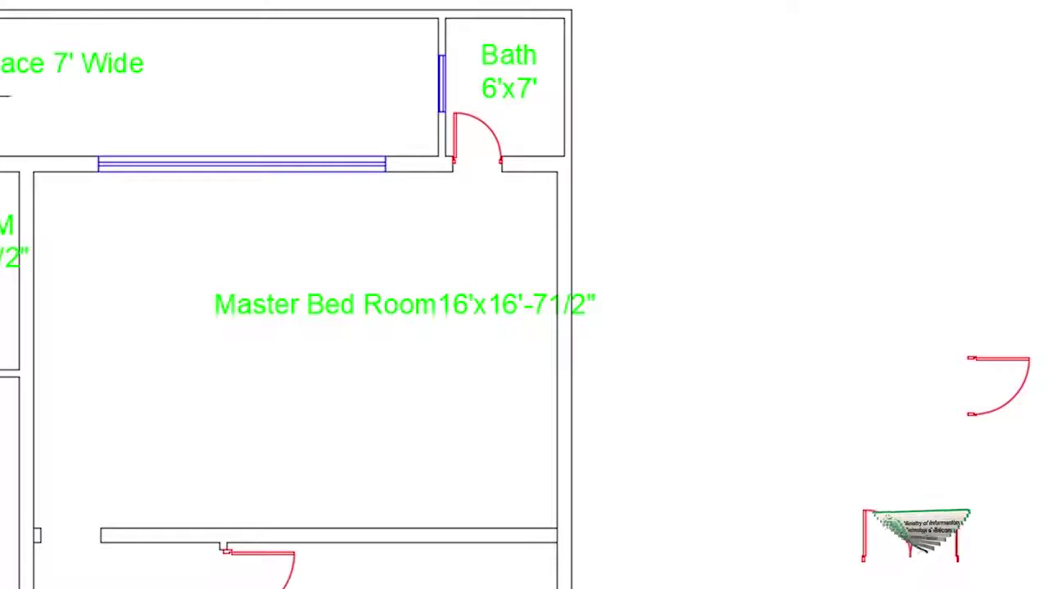
Put the size on a second line reading 26'-41/2" x18' and commit the label
{"action": "left_click", "coordinate": [364, 295]}
{"action": "key", "text": "Escape"}
{"action": "double_click", "coordinate": [336, 301]}
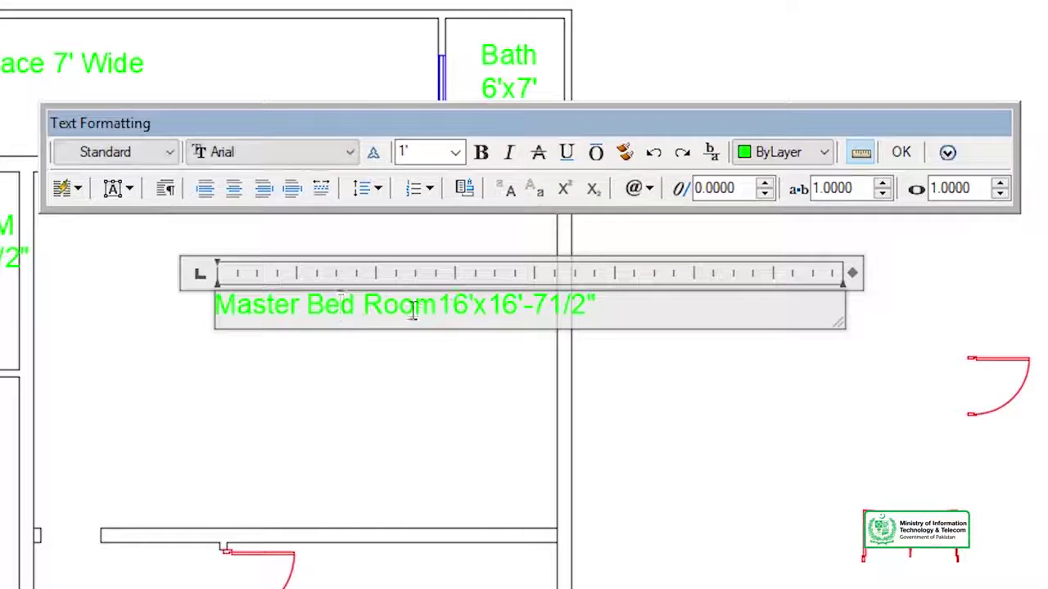
{"action": "key", "text": "Return"}
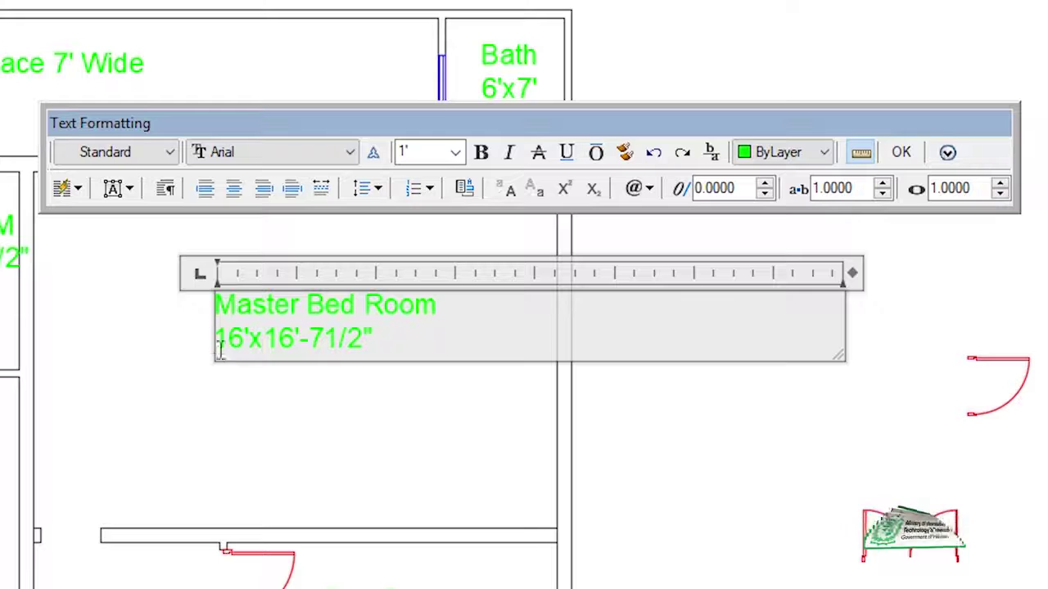
{"action": "left_click_drag", "start_coordinate": [243, 341], "coordinate": [189, 343]}
{"action": "type", "text": "26"}
{"action": "type", "text": "-"}
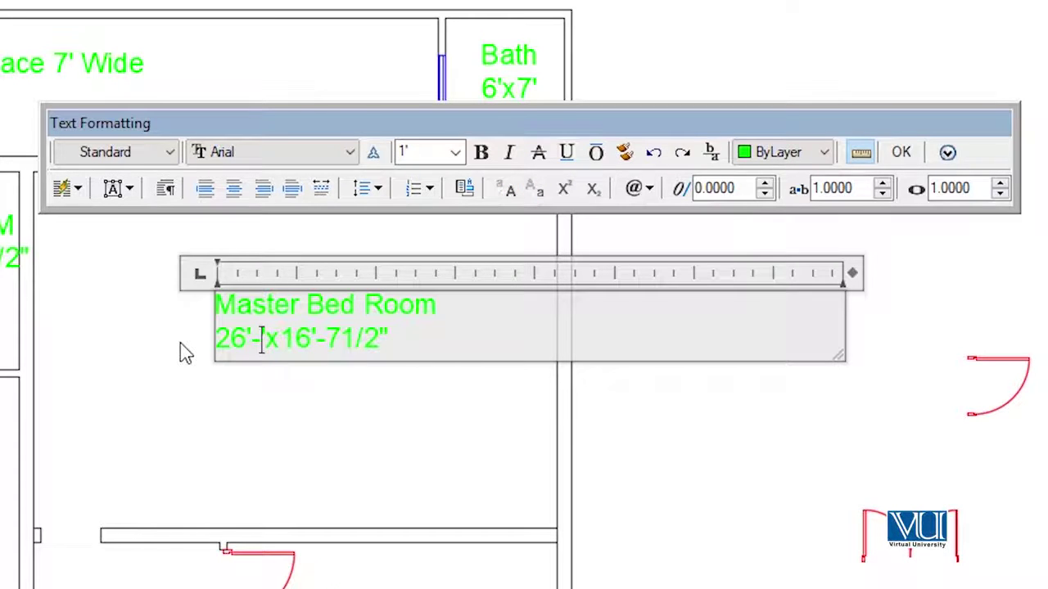
{"action": "type", "text": "41/2'"}
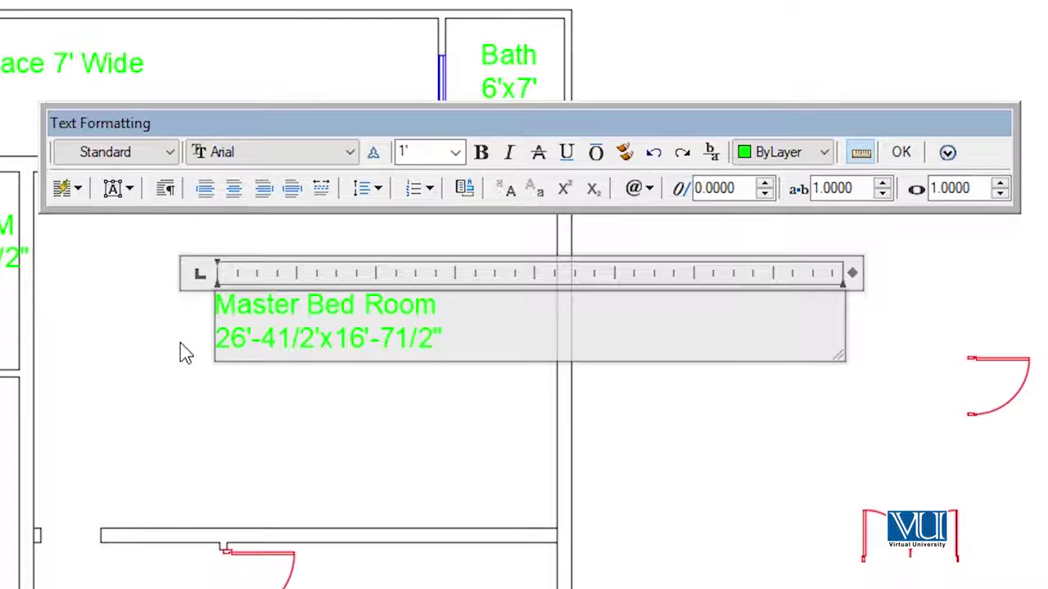
{"action": "type", "text": "\""}
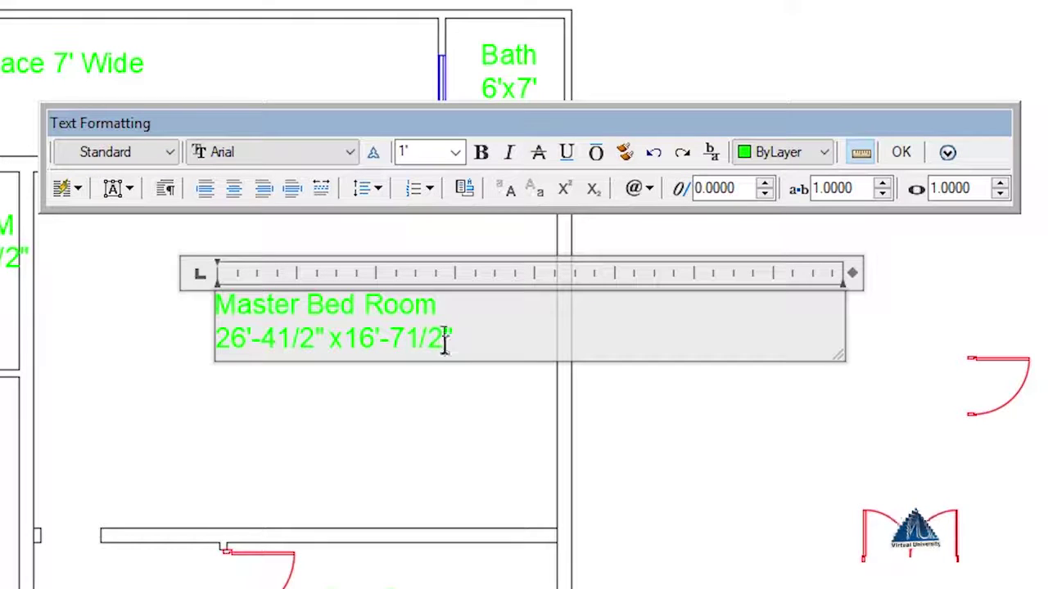
{"action": "left_click_drag", "start_coordinate": [443, 342], "coordinate": [385, 342]}
{"action": "key", "text": "Delete"}
{"action": "key", "text": "Delete"}
{"action": "type", "text": "8"}
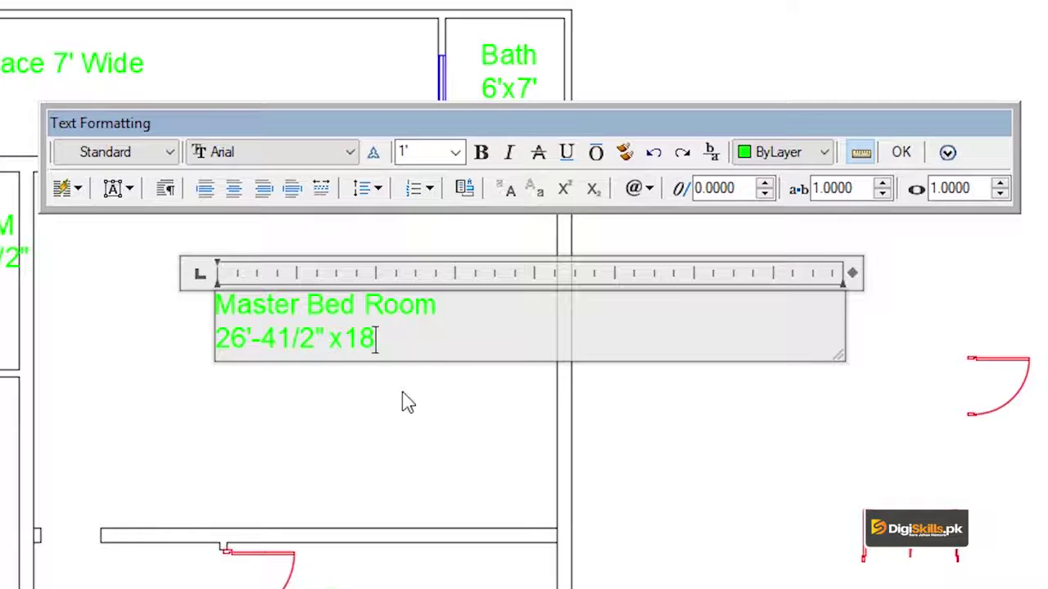
{"action": "left_click", "coordinate": [397, 417]}
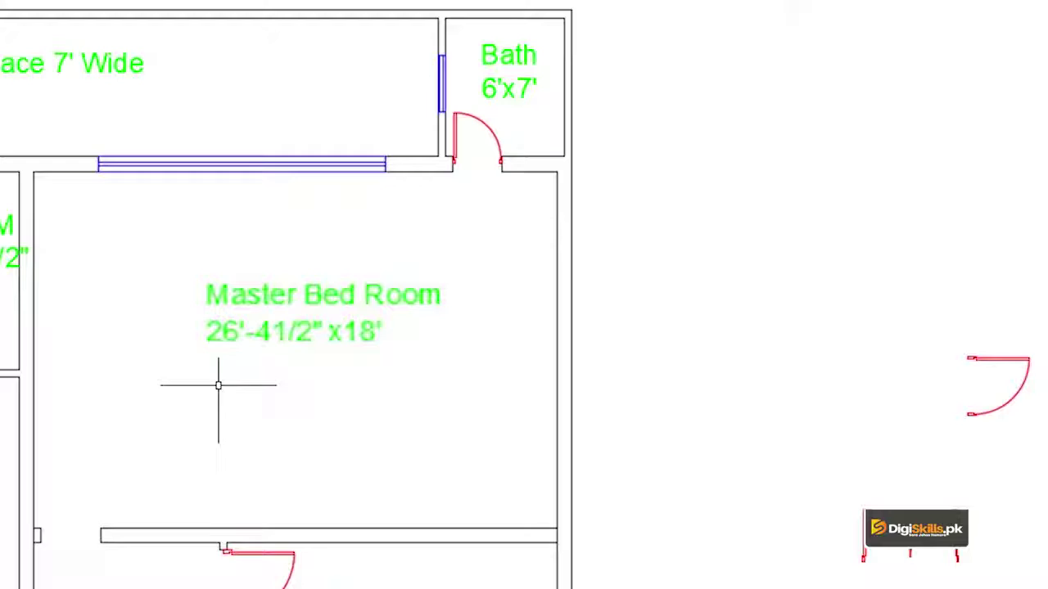
Rename the small room's Bed ROOM label to Bath Room
{"action": "scroll", "coordinate": [217, 390], "scroll_direction": "down", "scroll_amount": 2}
{"action": "middle_click_drag", "start_coordinate": [206, 391], "coordinate": [463, 236]}
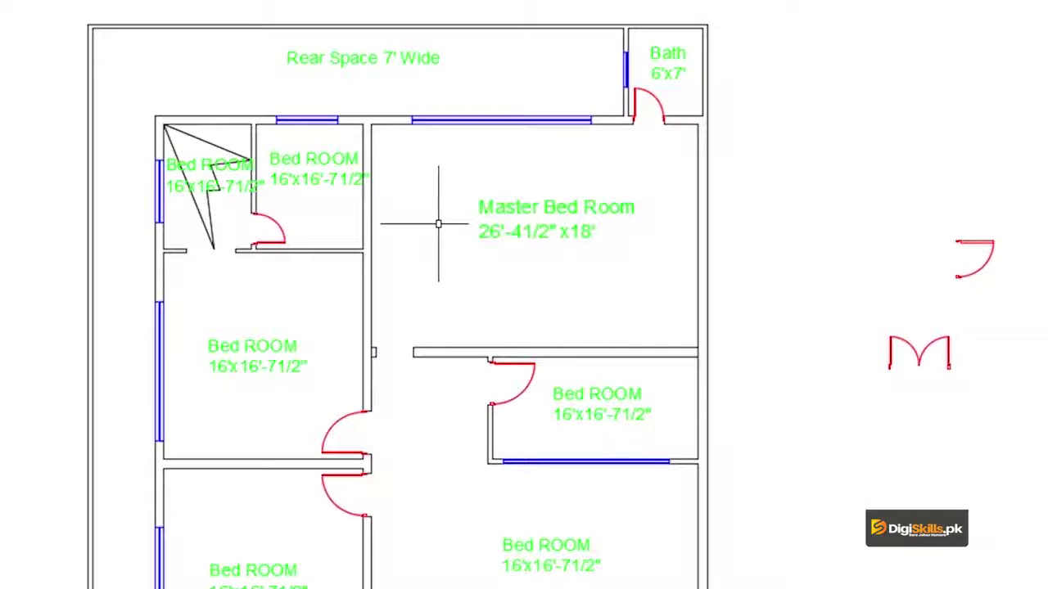
{"action": "scroll", "coordinate": [321, 311], "scroll_direction": "up", "scroll_amount": 2}
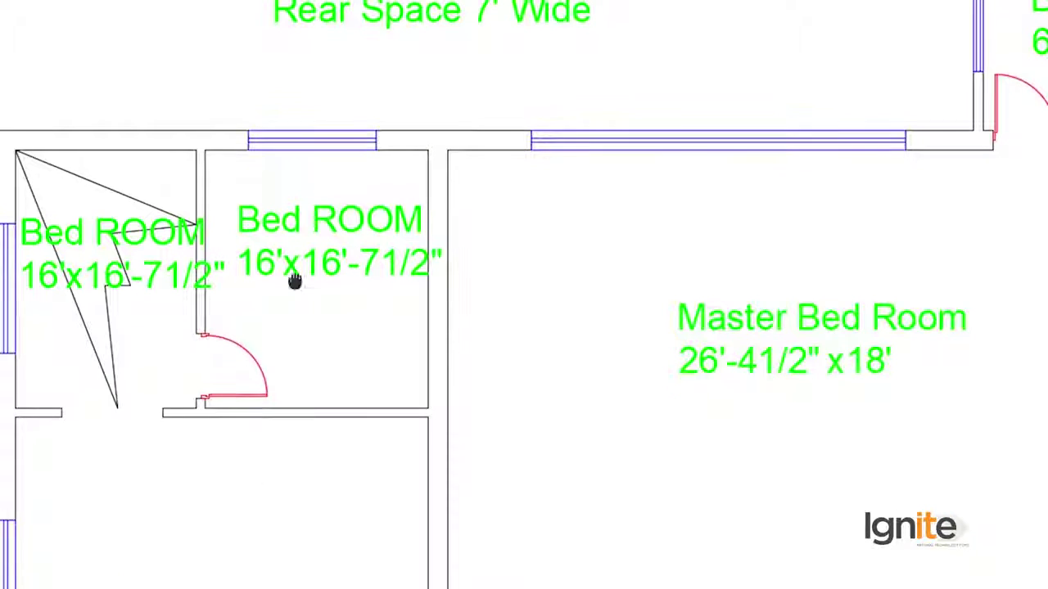
{"action": "left_click", "coordinate": [286, 255]}
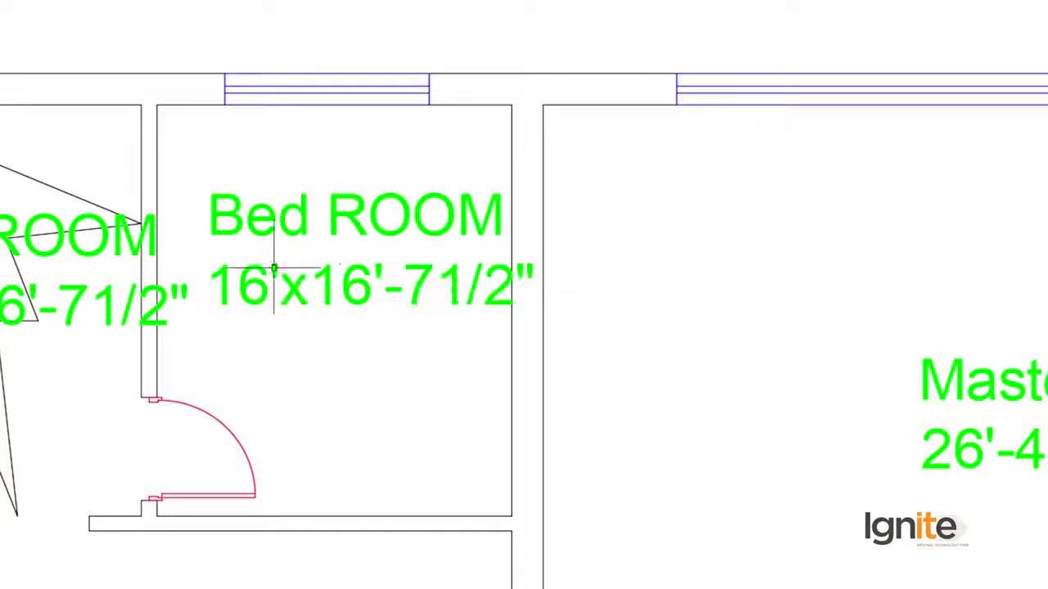
{"action": "double_click", "coordinate": [274, 268]}
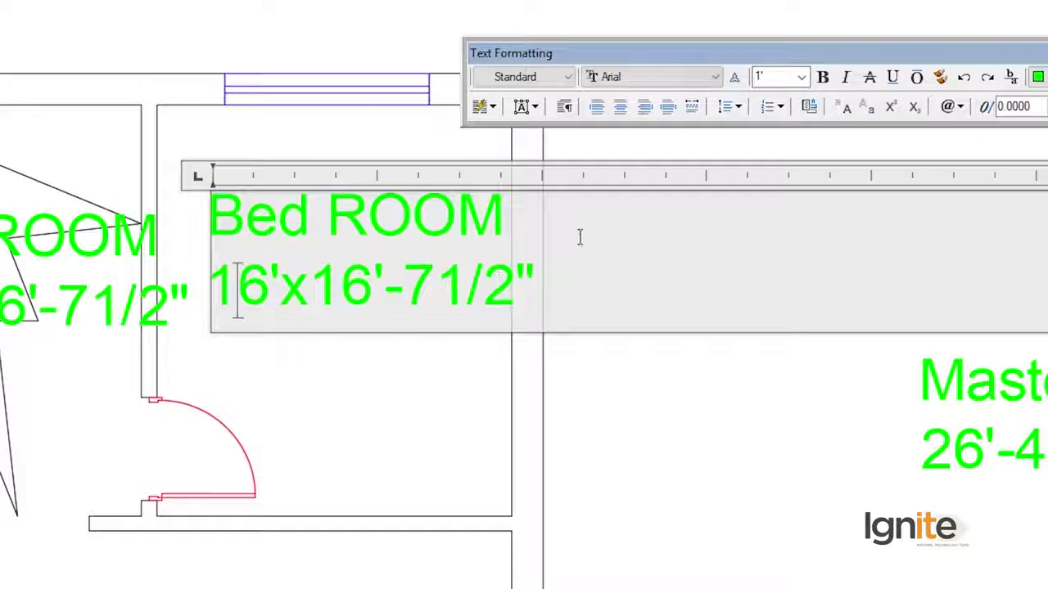
{"action": "left_click_drag", "start_coordinate": [326, 216], "coordinate": [222, 217]}
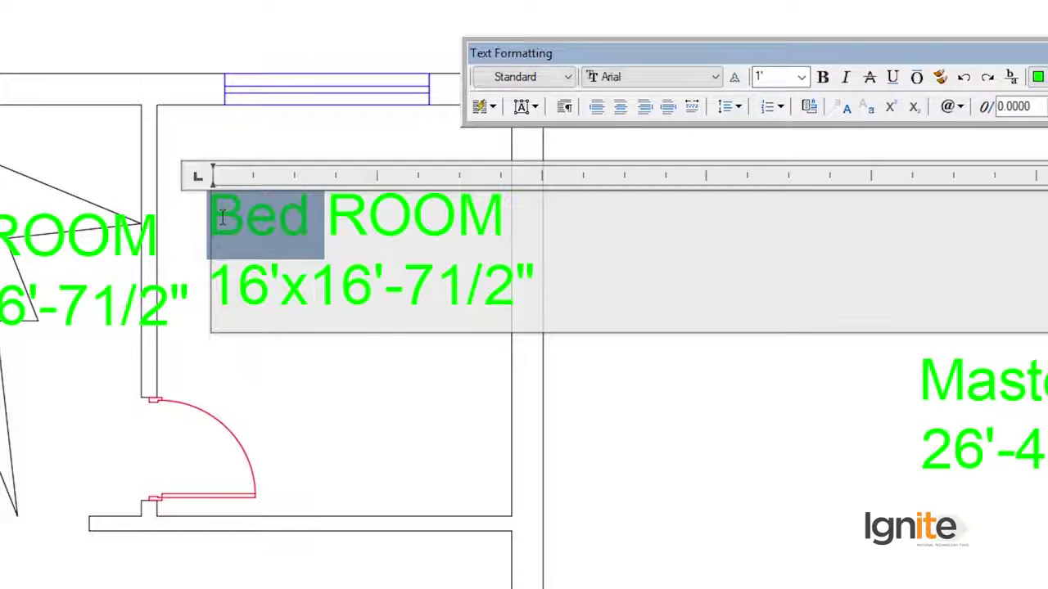
{"action": "type", "text": "baqt"}
{"action": "key", "text": "BackSpace"}
{"action": "key", "text": "BackSpace"}
{"action": "key", "text": "BackSpace"}
{"action": "key", "text": "BackSpace"}
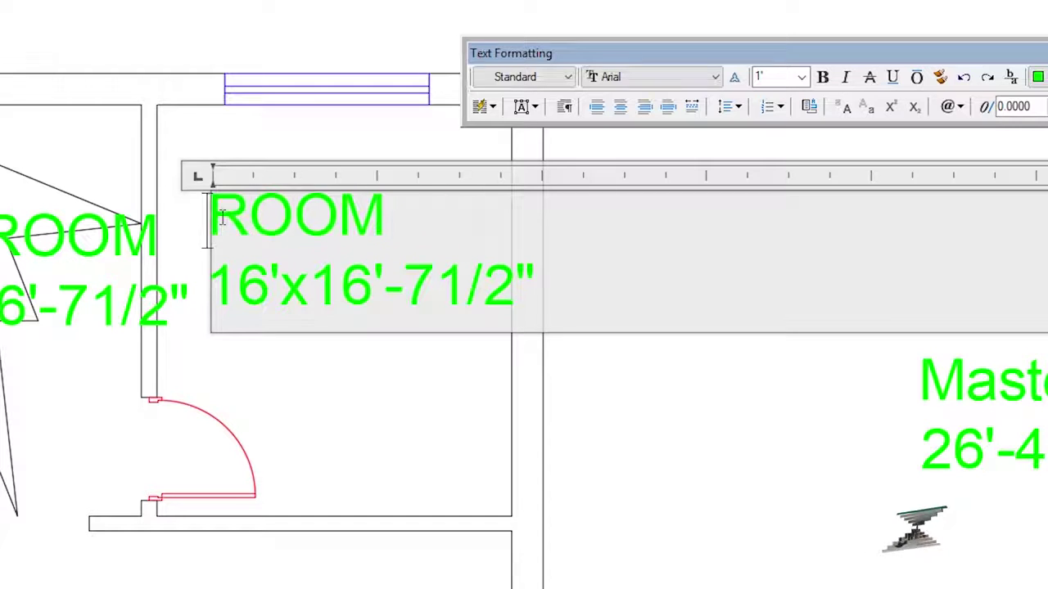
{"action": "type", "text": "N"}
{"action": "key", "text": "BackSpace"}
{"action": "type", "text": "B"}
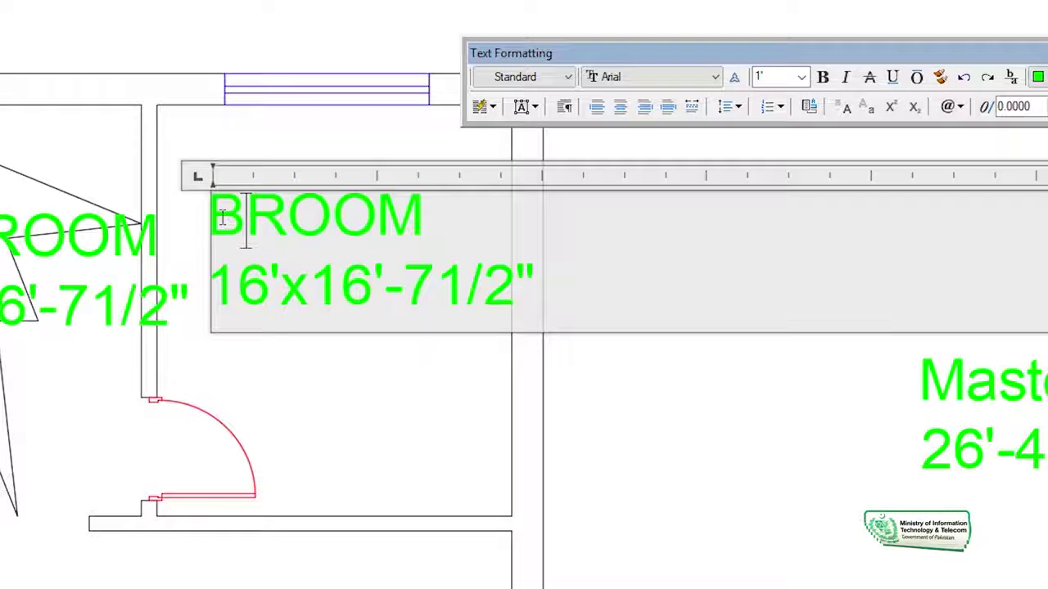
{"action": "type", "text": "ath"}
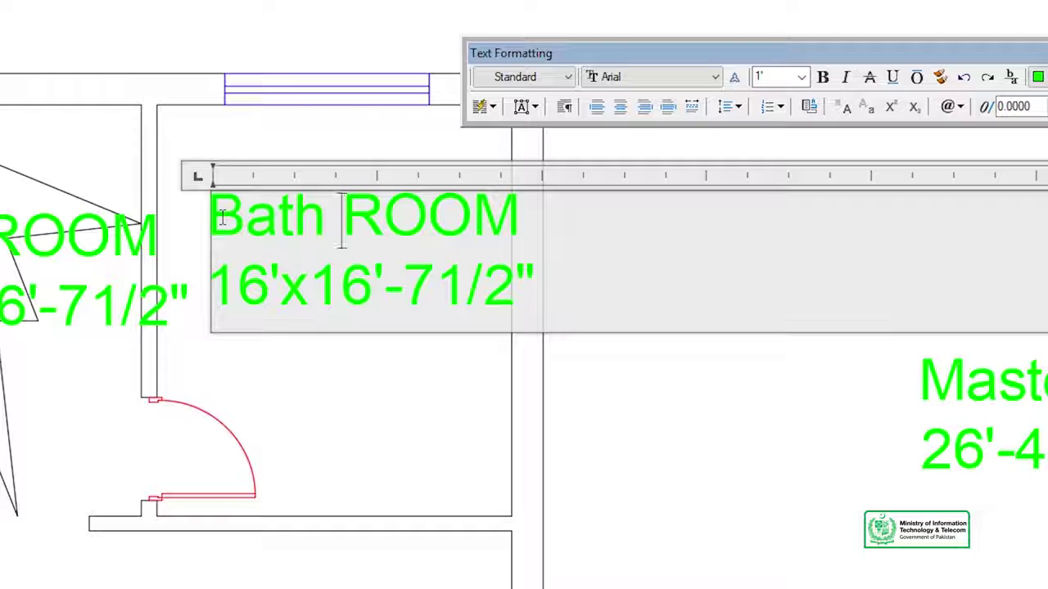
{"action": "left_click_drag", "start_coordinate": [522, 216], "coordinate": [395, 230]}
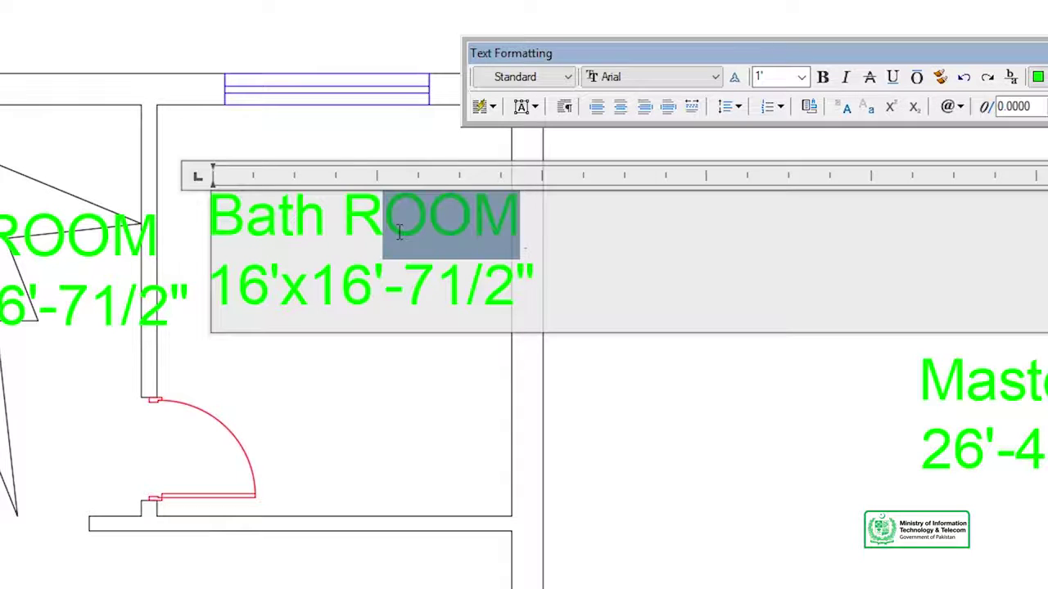
{"action": "type", "text": "oom"}
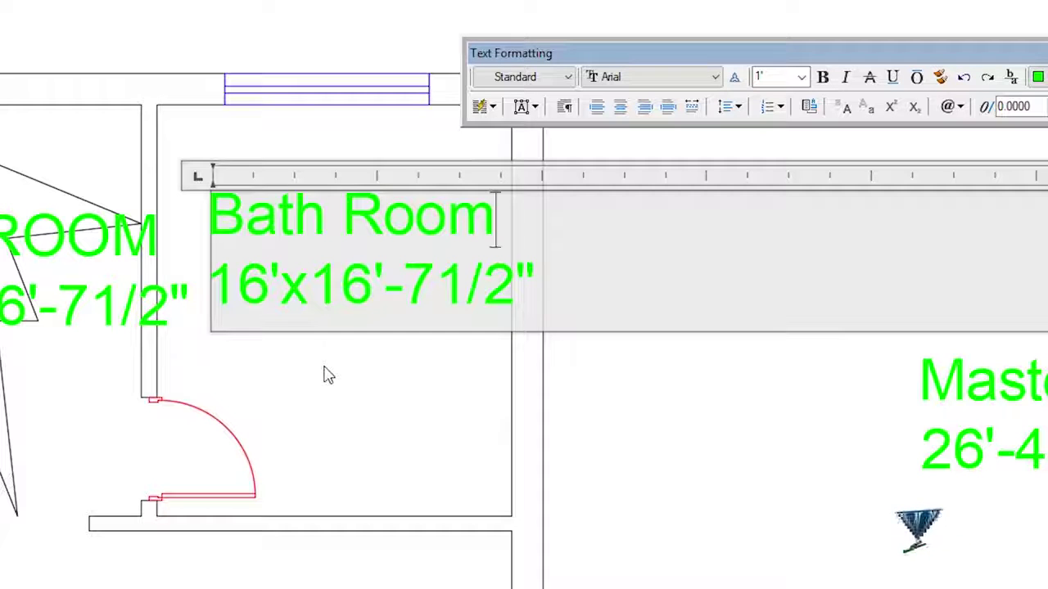
Change the Bath Room size to 10'x8'-71/2" and commit the label
{"action": "left_click_drag", "start_coordinate": [263, 287], "coordinate": [250, 296]}
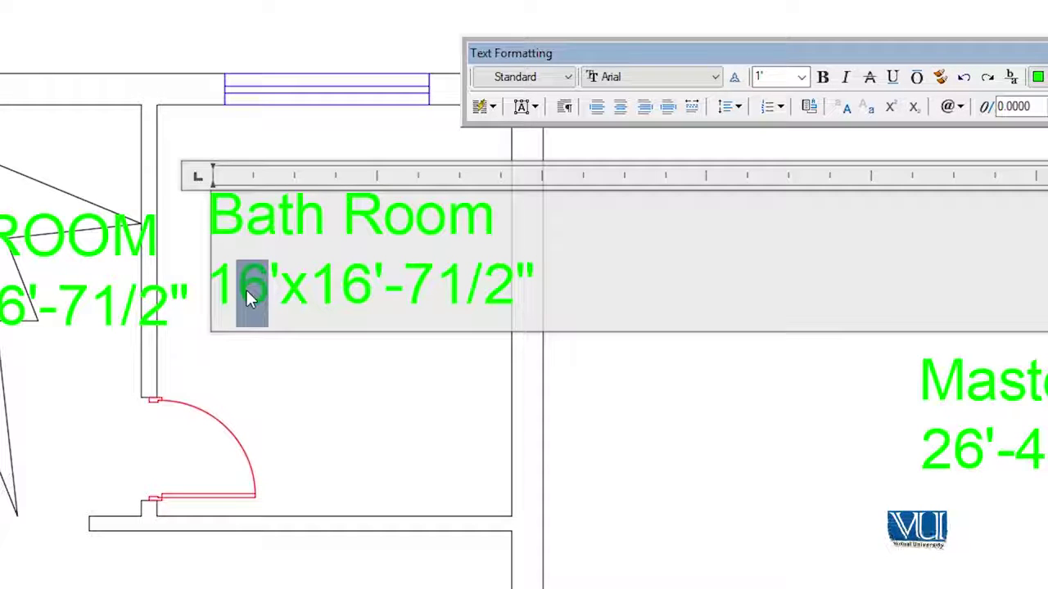
{"action": "type", "text": "0"}
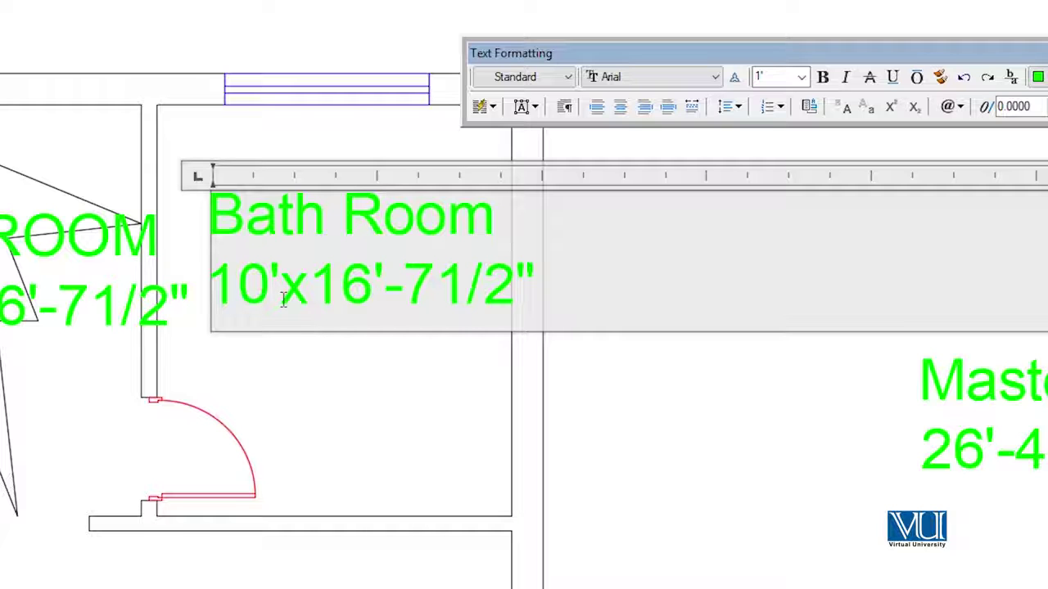
{"action": "left_click_drag", "start_coordinate": [373, 295], "coordinate": [324, 297]}
{"action": "type", "text": "8"}
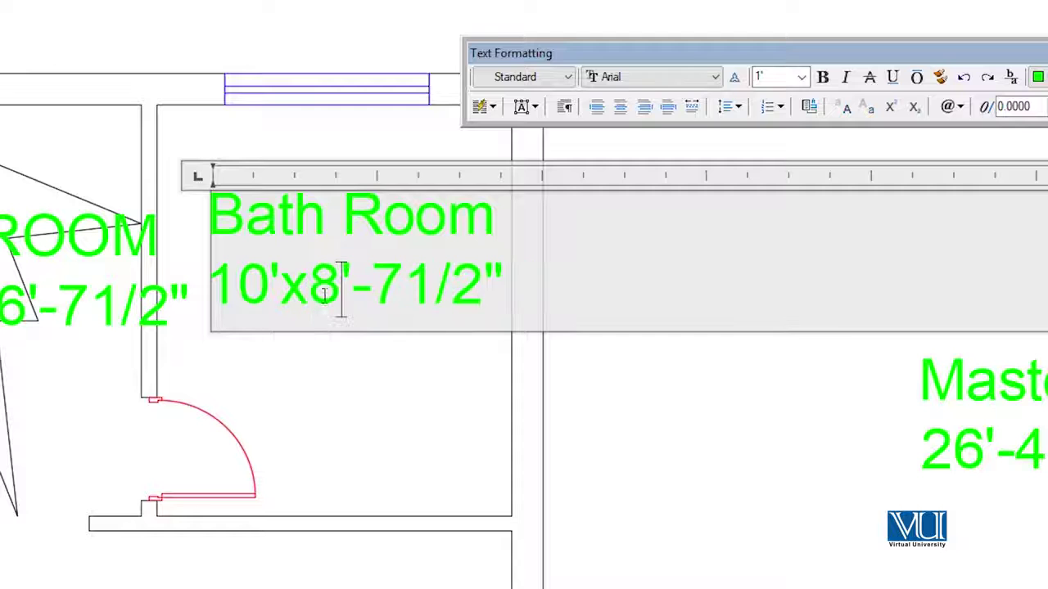
{"action": "left_click", "coordinate": [364, 442]}
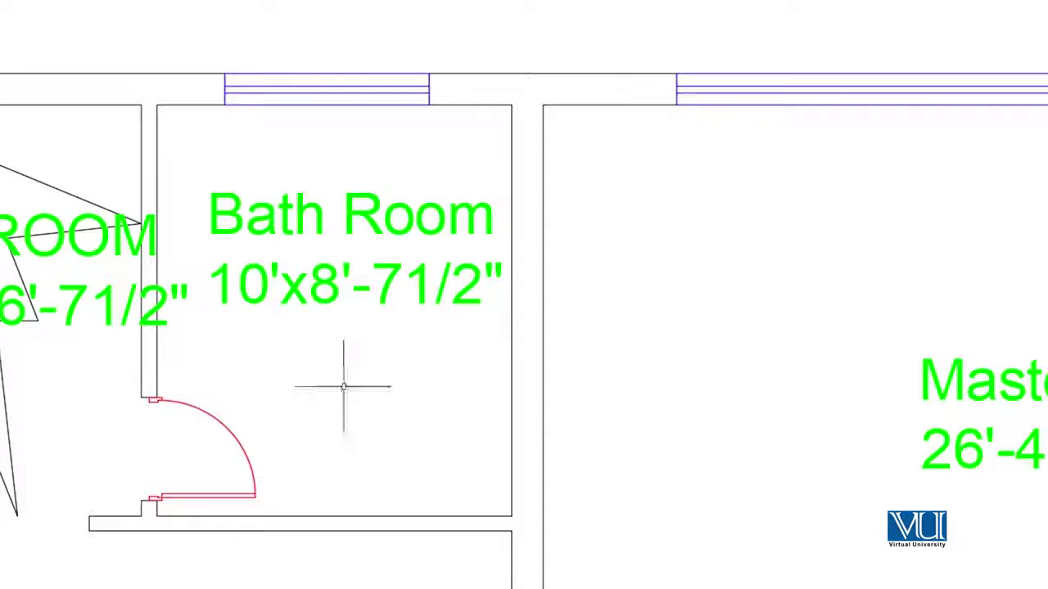
Rename the top-left room label Dress and trim its size to 7' by 1', dropping the -71/2 fraction
{"action": "double_click", "coordinate": [117, 215]}
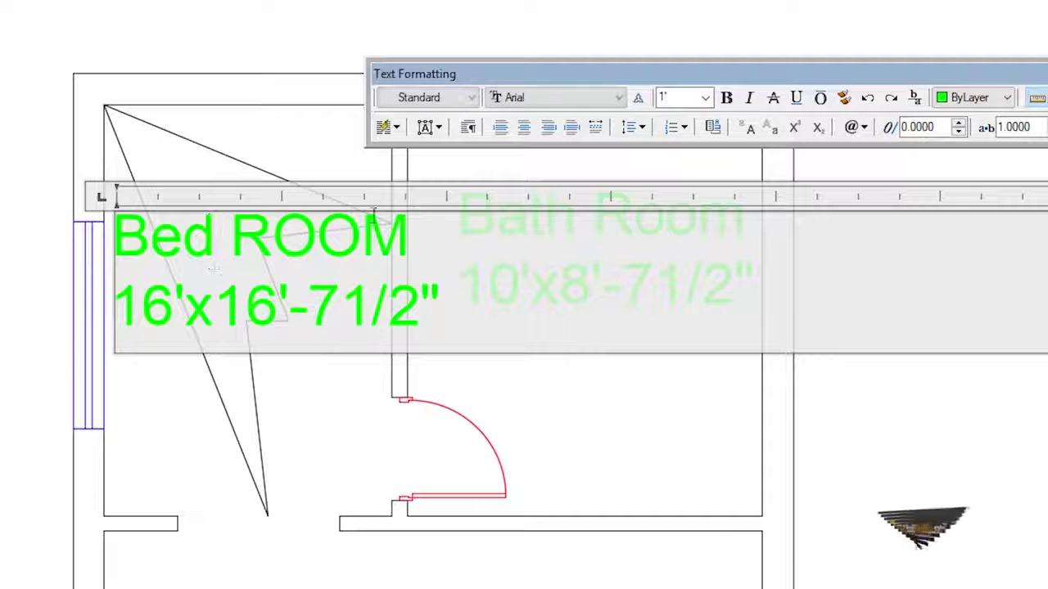
{"action": "left_click_drag", "start_coordinate": [406, 246], "coordinate": [120, 241]}
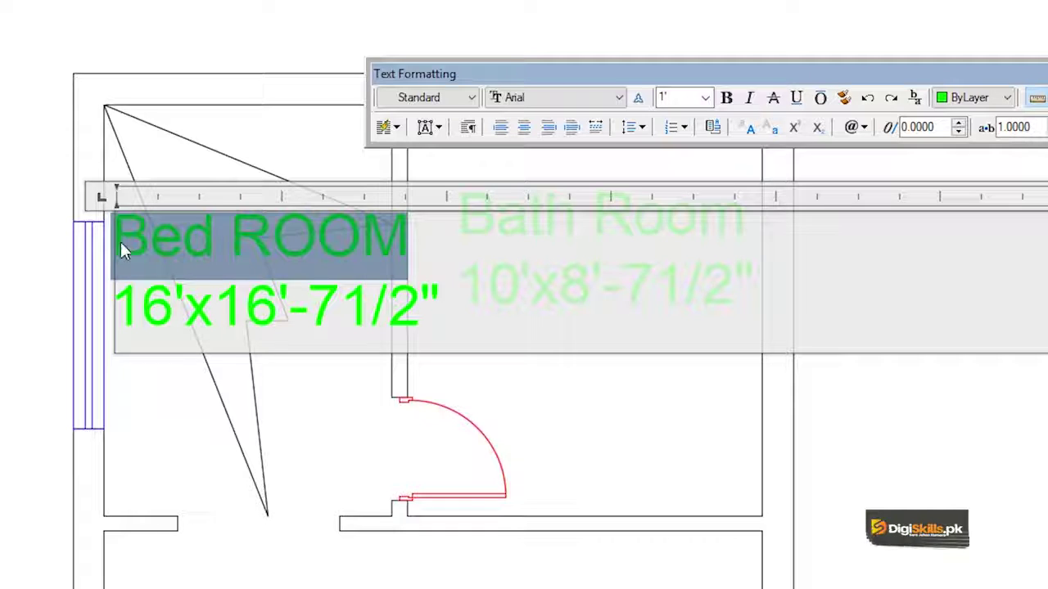
{"action": "type", "text": "Dress"}
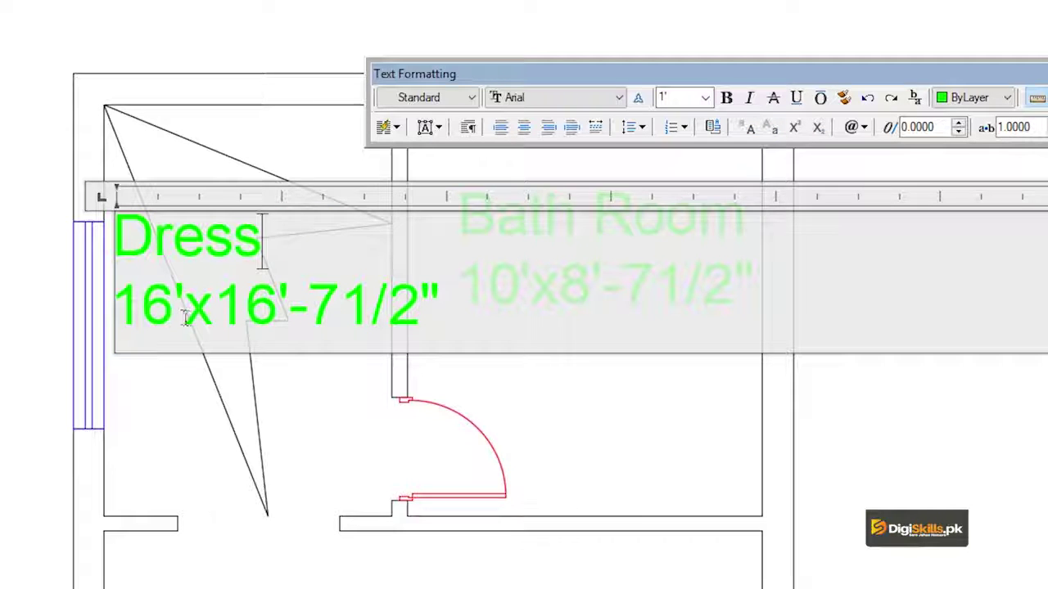
{"action": "left_click_drag", "start_coordinate": [174, 313], "coordinate": [117, 304]}
{"action": "type", "text": "7"}
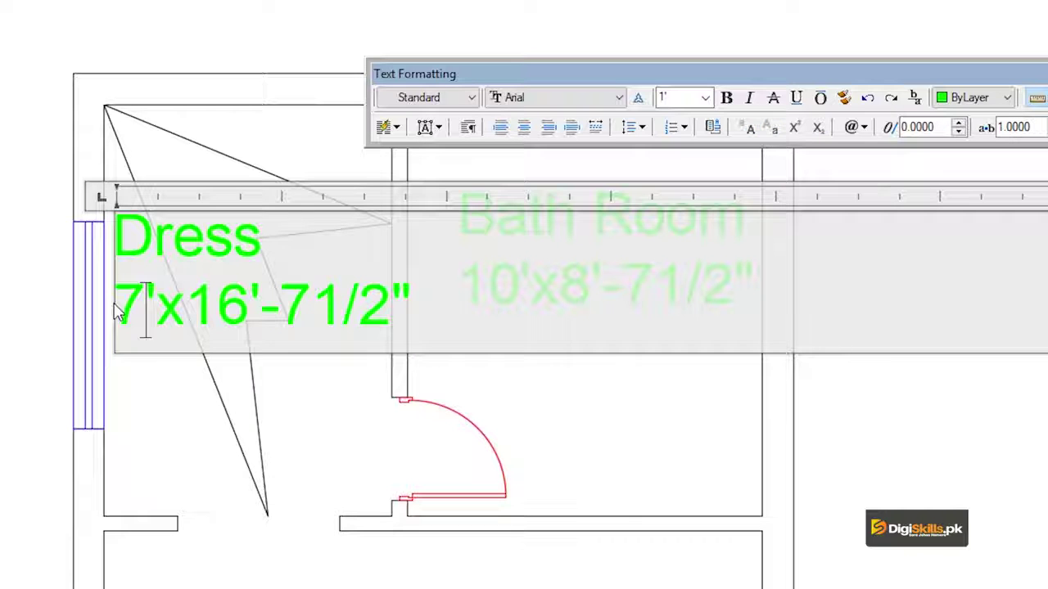
{"action": "left_click_drag", "start_coordinate": [391, 309], "coordinate": [250, 311]}
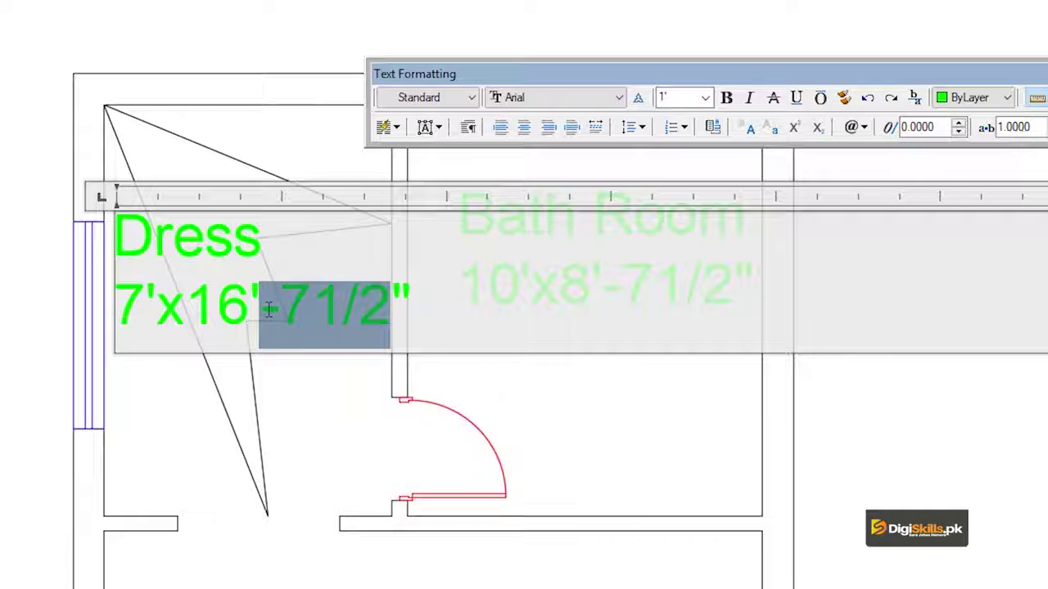
{"action": "key", "text": "Delete"}
{"action": "key", "text": "Delete"}
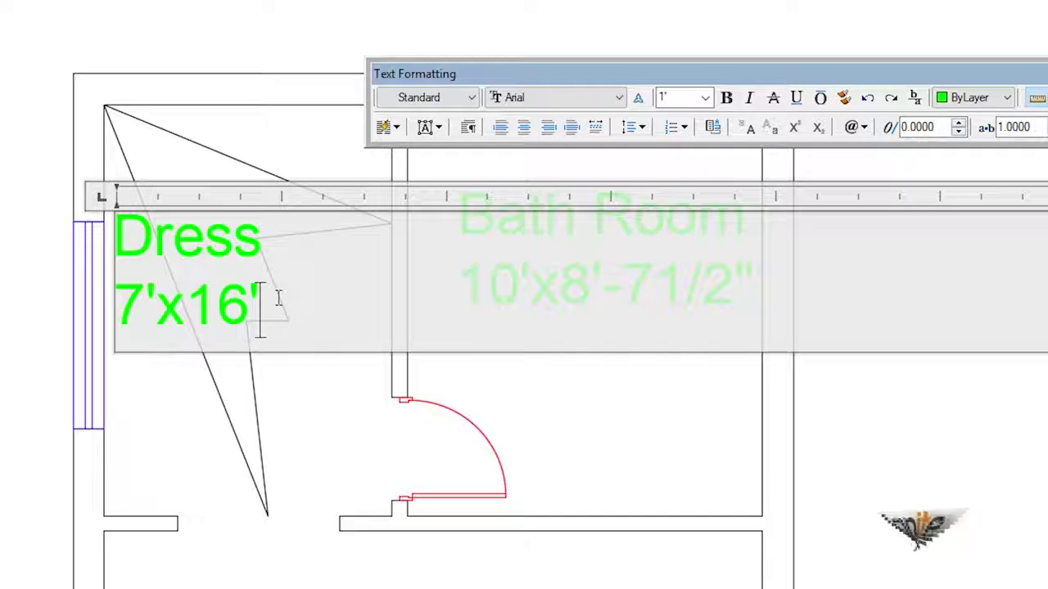
{"action": "left_click", "coordinate": [227, 307]}
{"action": "key", "text": "BackSpace"}
Complete the Dress size as 7'x10' and commit the label
{"action": "type", "text": "0"}
{"action": "left_click", "coordinate": [187, 423]}
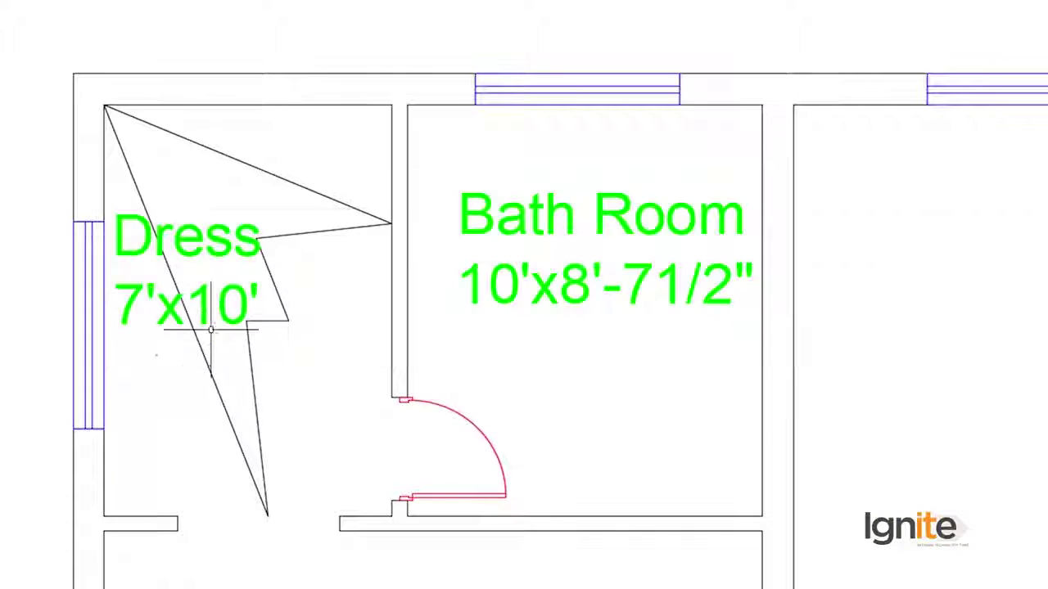
{"action": "scroll", "coordinate": [204, 369], "scroll_direction": "down", "scroll_amount": 2}
{"action": "scroll", "coordinate": [221, 344], "scroll_direction": "down", "scroll_amount": 2}
{"action": "middle_click_drag", "start_coordinate": [627, 508], "coordinate": [654, 199]}
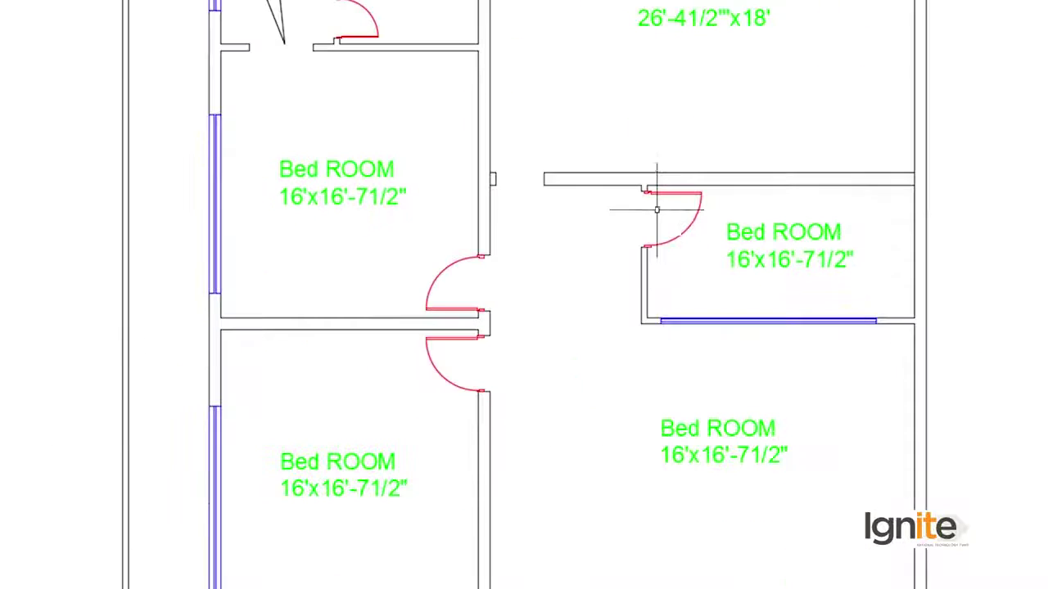
{"action": "middle_click_drag", "start_coordinate": [302, 352], "coordinate": [293, 219]}
{"action": "scroll", "coordinate": [294, 218], "scroll_direction": "up", "scroll_amount": 3}
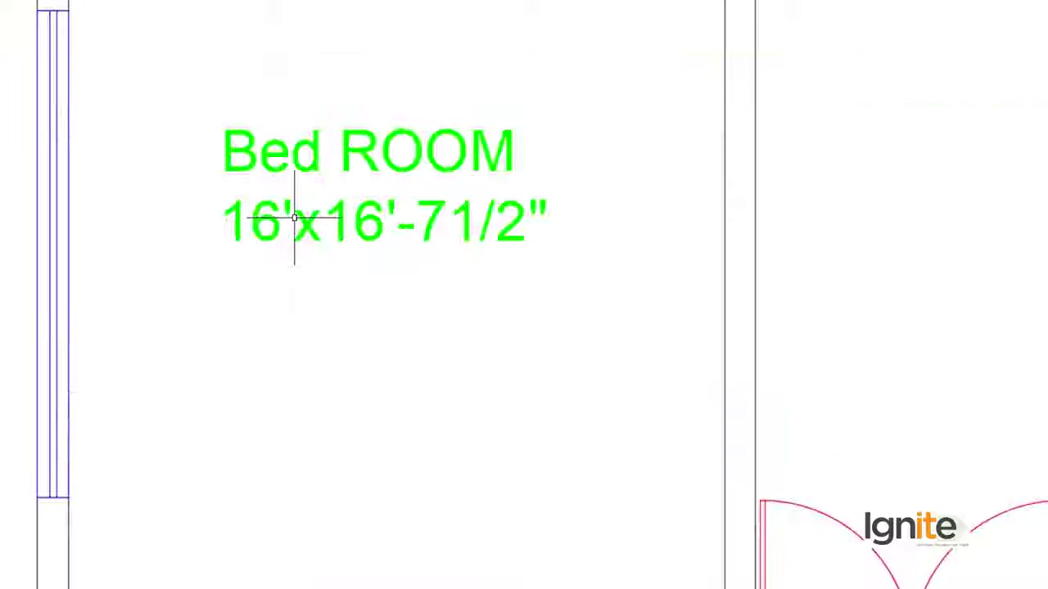
Replace the lower room's Bed ROOM name with Kitchen, size on a second line
{"action": "double_click", "coordinate": [295, 229]}
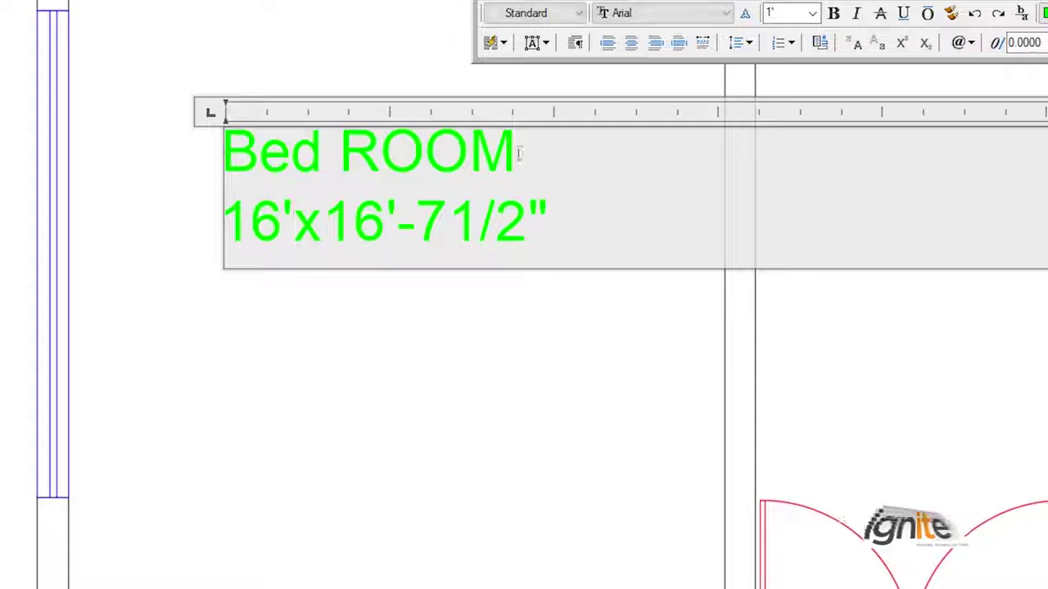
{"action": "left_click_drag", "start_coordinate": [515, 148], "coordinate": [338, 148]}
{"action": "left_click_drag", "start_coordinate": [426, 152], "coordinate": [290, 152]}
{"action": "left_click", "coordinate": [332, 155]}
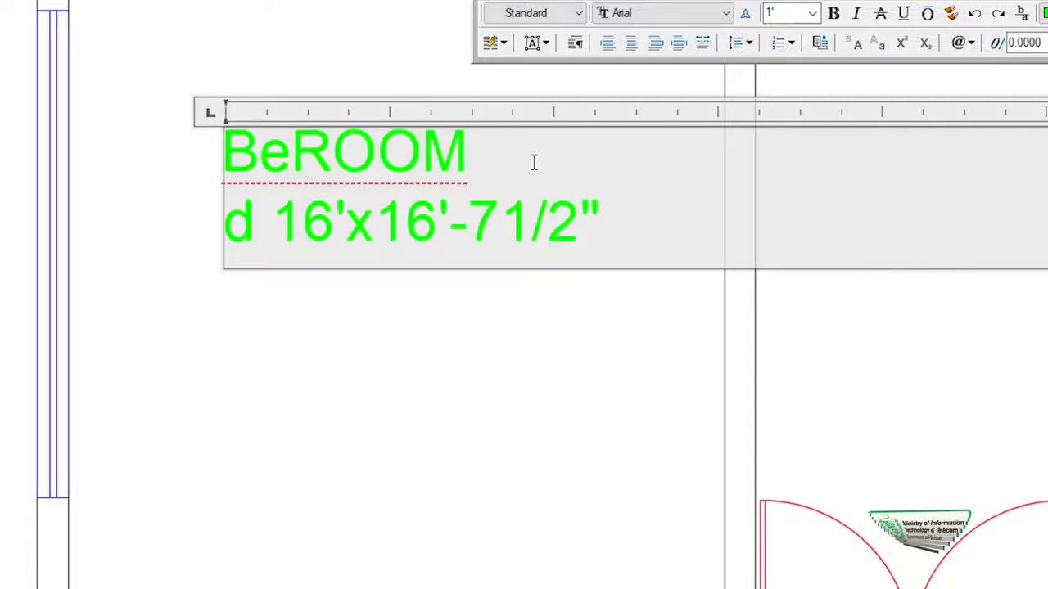
{"action": "left_click_drag", "start_coordinate": [532, 161], "coordinate": [192, 147]}
{"action": "type", "text": "K"}
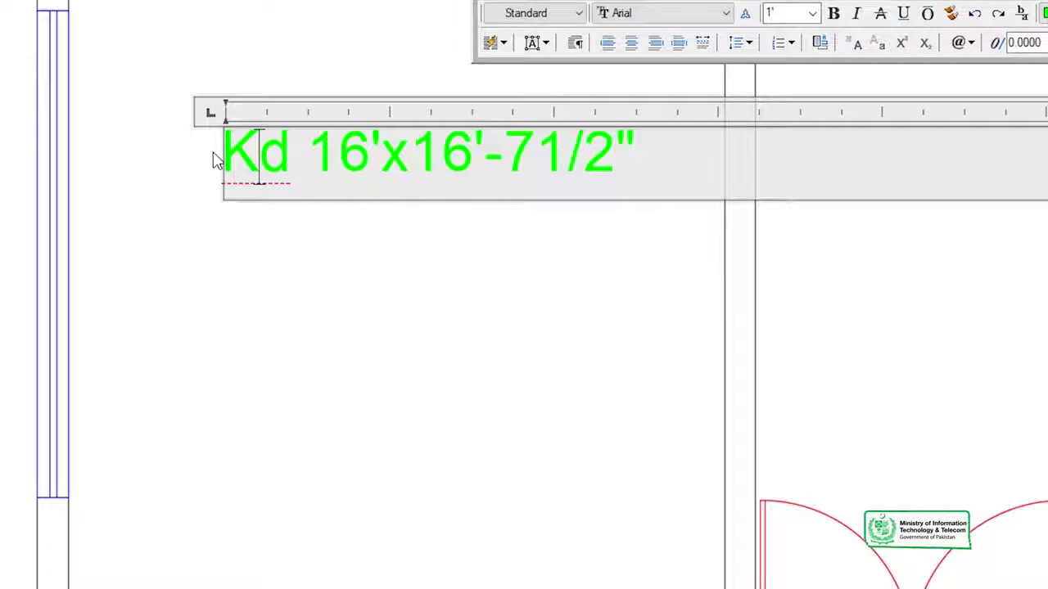
{"action": "type", "text": "l"}
{"action": "type", "text": "GHENB"}
{"action": "key", "text": "BackSpace"}
{"action": "key", "text": "BackSpace"}
{"action": "key", "text": "BackSpace"}
{"action": "key", "text": "BackSpace"}
{"action": "key", "text": "BackSpace"}
{"action": "key", "text": "BackSpace"}
{"action": "key", "text": "BackSpace"}
{"action": "key", "text": "BackSpace"}
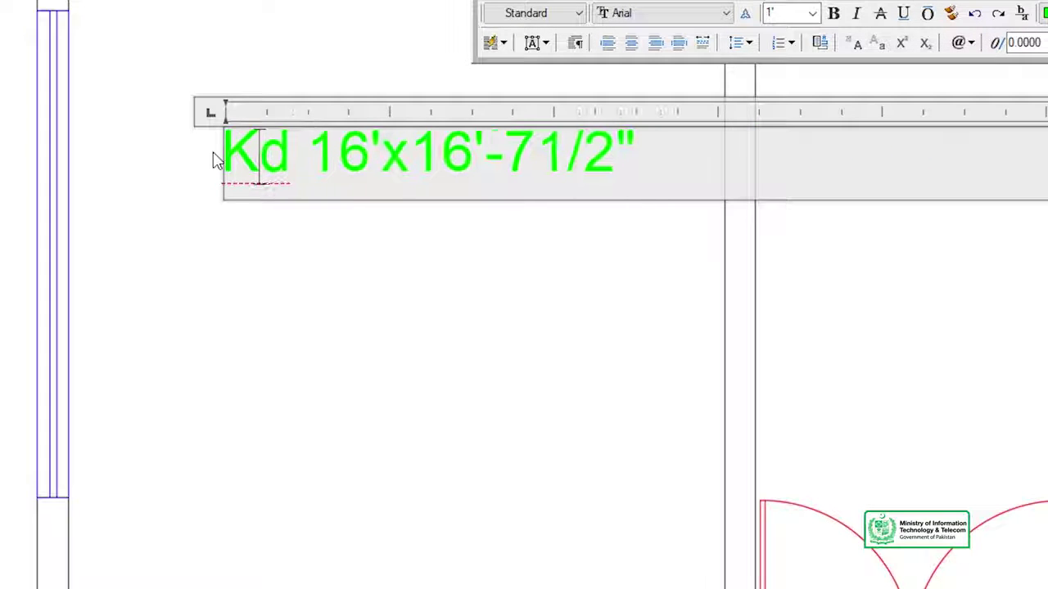
{"action": "type", "text": "i"}
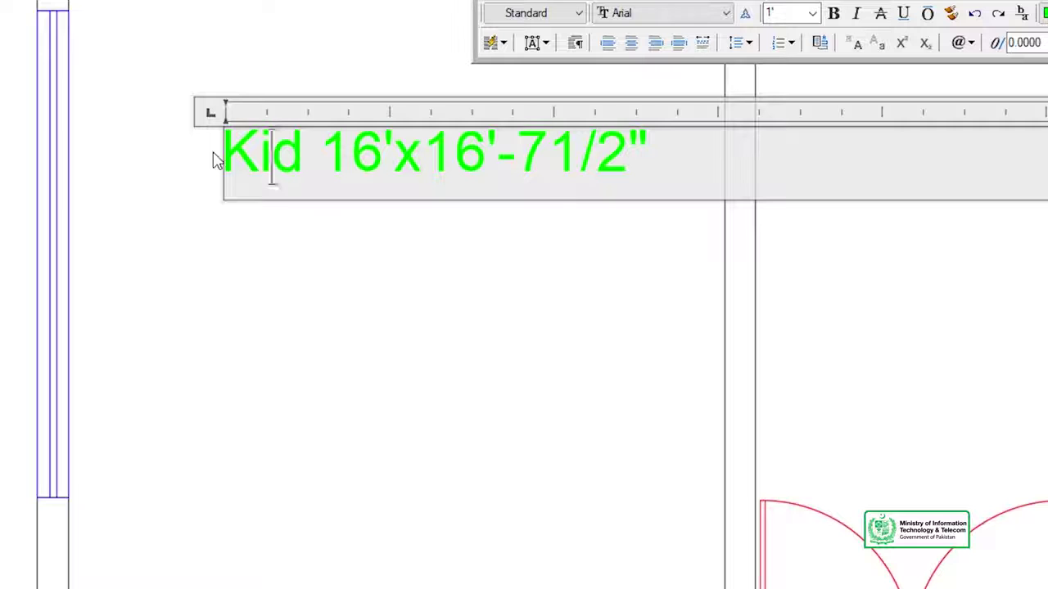
{"action": "type", "text": "tchen"}
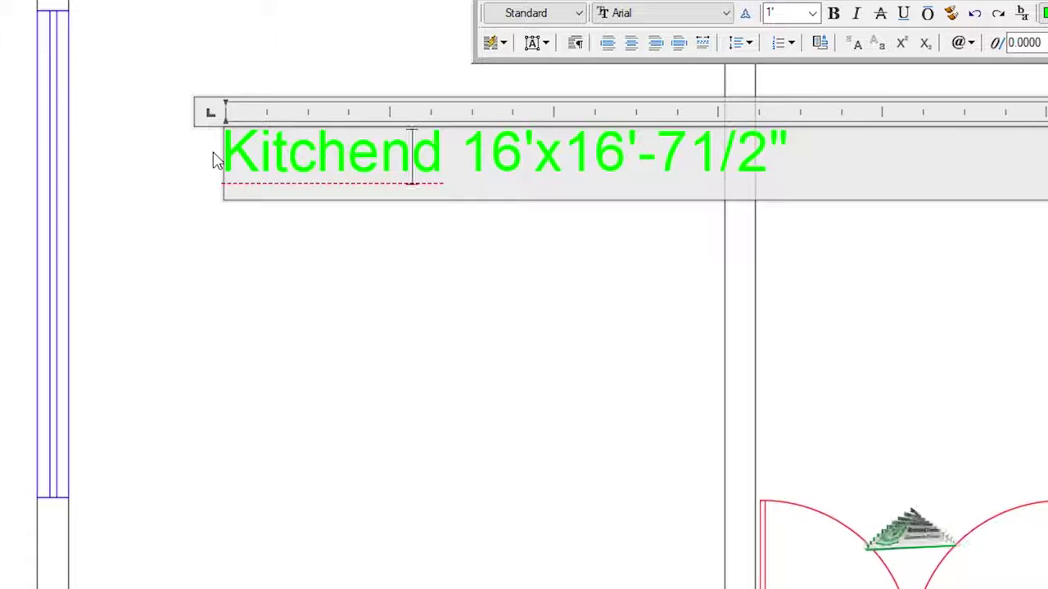
{"action": "key", "text": "Return"}
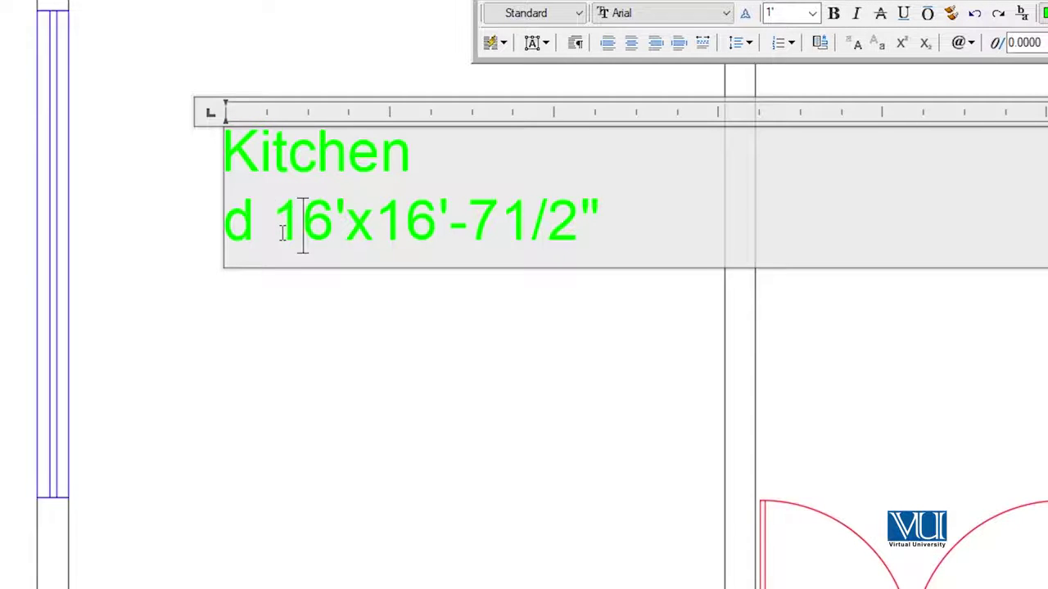
Edit the Kitchen size to 16'x20'-101/2" and commit the label
{"action": "key", "text": "BackSpace"}
{"action": "key", "text": "BackSpace"}
{"action": "key", "text": "BackSpace"}
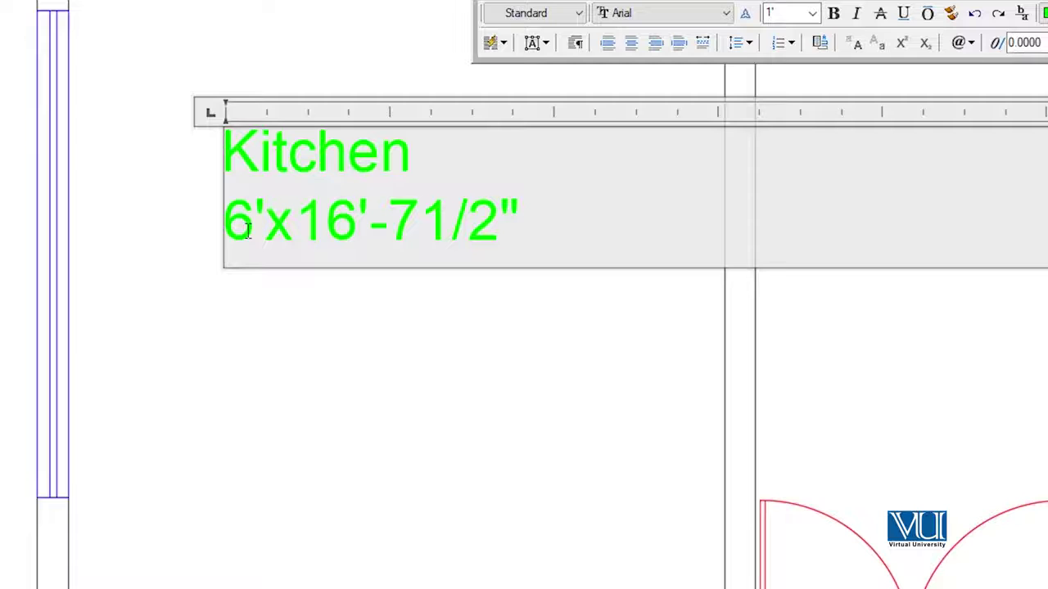
{"action": "type", "text": "1"}
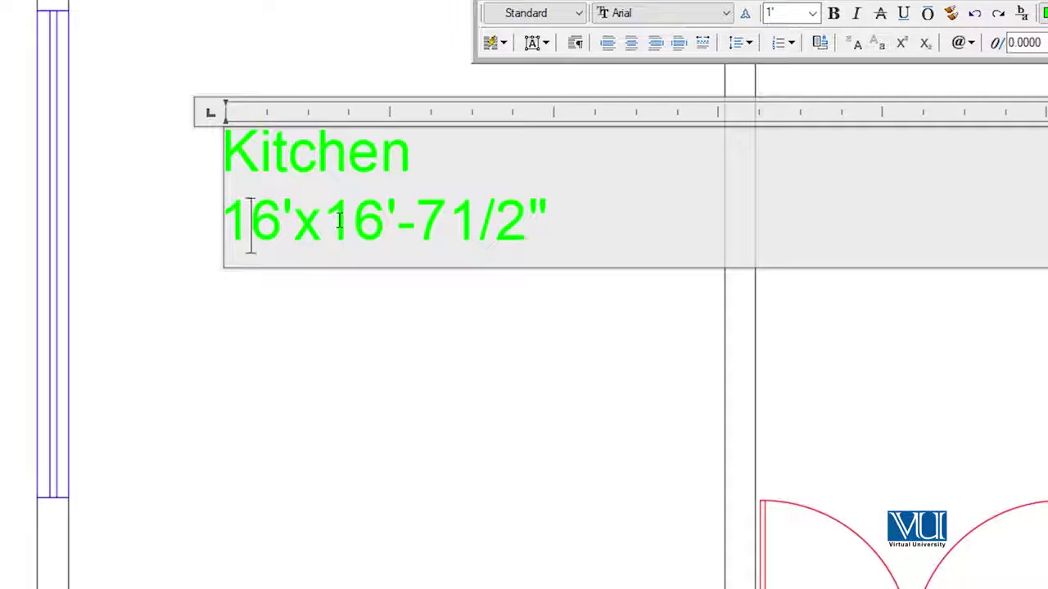
{"action": "left_click_drag", "start_coordinate": [385, 227], "coordinate": [319, 226]}
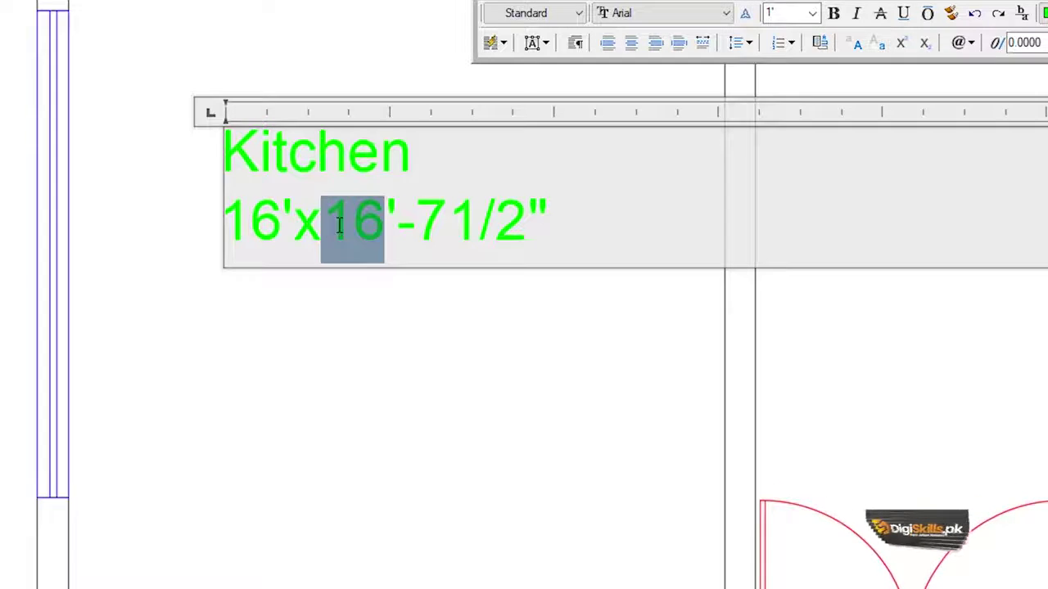
{"action": "type", "text": "20"}
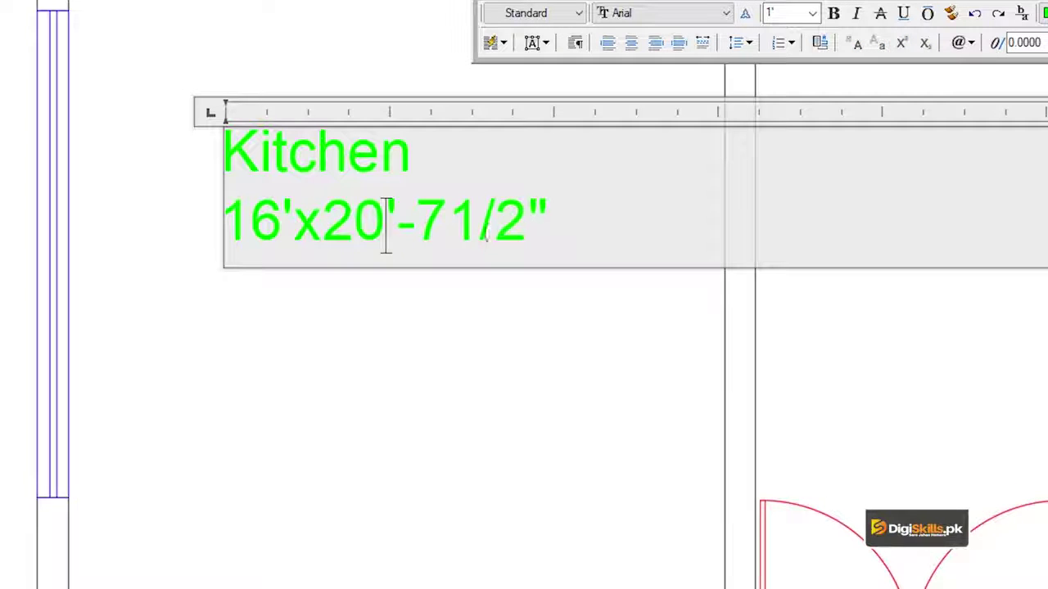
{"action": "left_click_drag", "start_coordinate": [447, 230], "coordinate": [434, 230]}
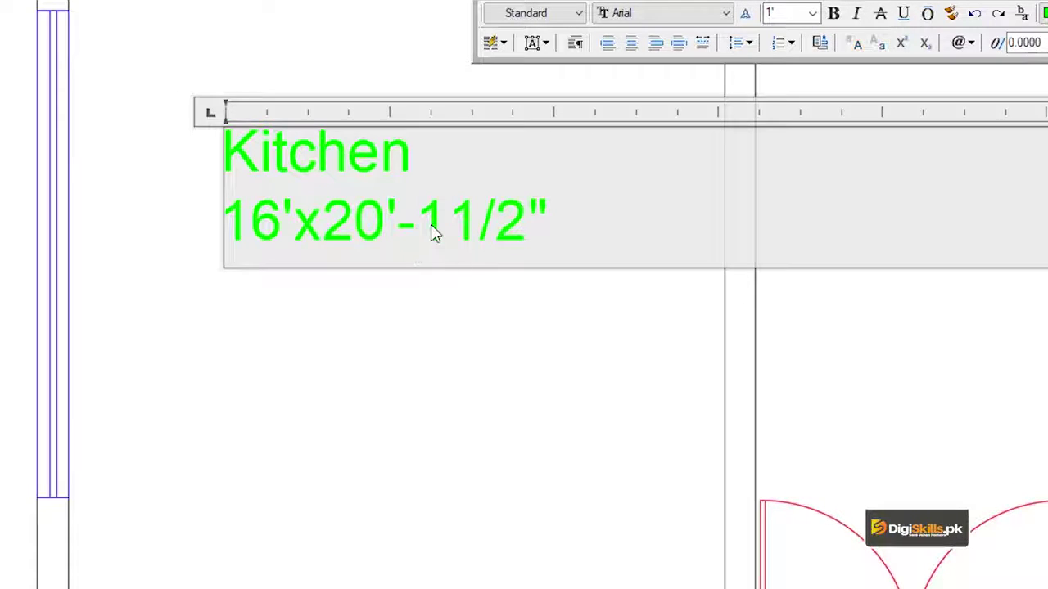
{"action": "type", "text": "0"}
{"action": "left_click", "coordinate": [536, 353]}
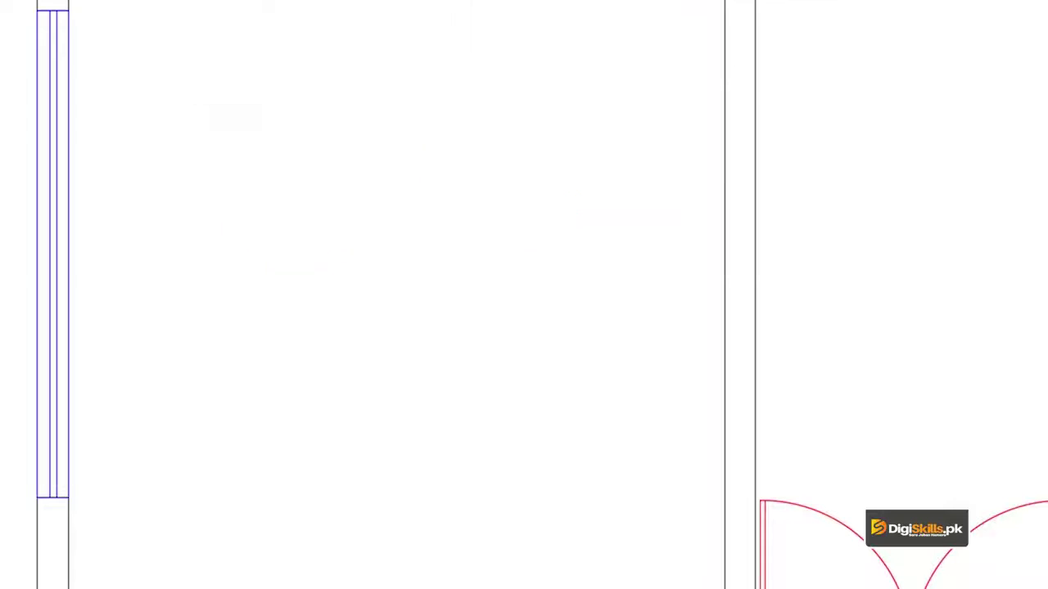
{"action": "scroll", "coordinate": [460, 300], "scroll_direction": "down", "scroll_amount": 4}
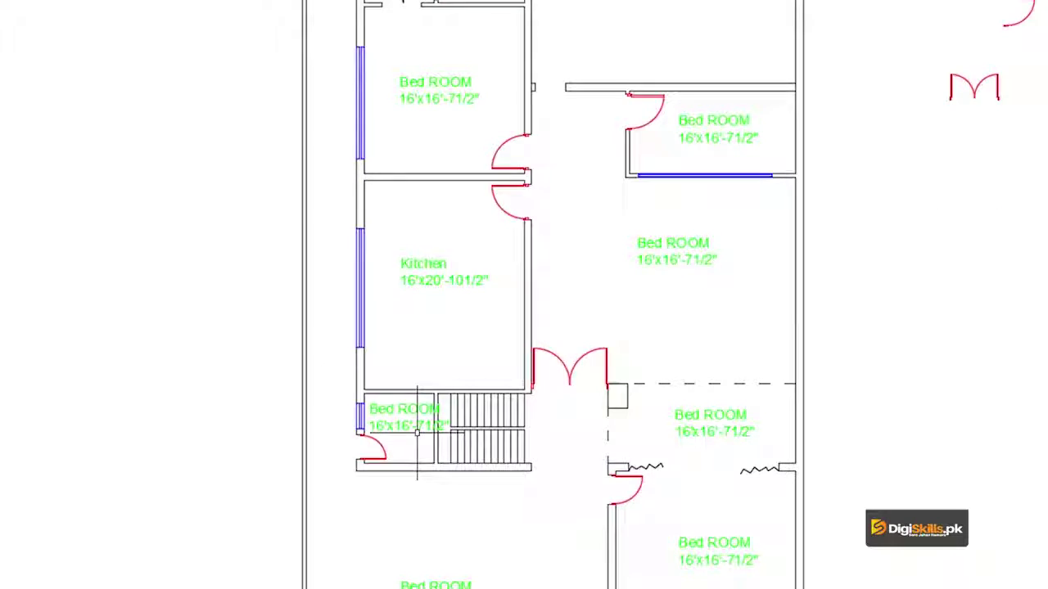
Rename the small Bed ROOM label by the stairs to Powder Room
{"action": "scroll", "coordinate": [382, 397], "scroll_direction": "up", "scroll_amount": 2}
{"action": "scroll", "coordinate": [374, 409], "scroll_direction": "up", "scroll_amount": 2}
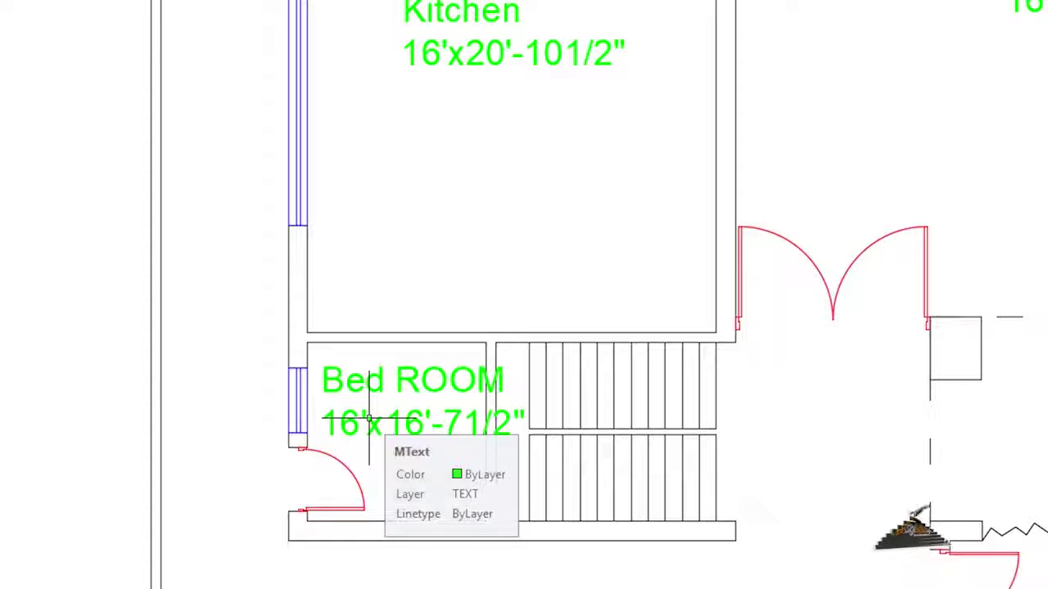
{"action": "scroll", "coordinate": [339, 454], "scroll_direction": "up", "scroll_amount": 3}
{"action": "left_click", "coordinate": [426, 382]}
{"action": "double_click", "coordinate": [426, 382]}
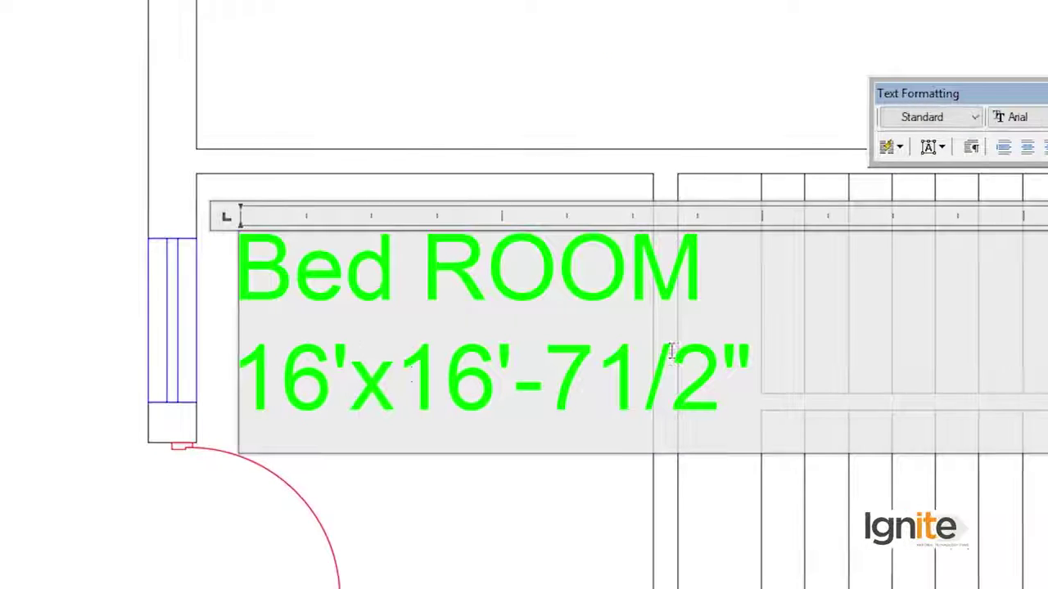
{"action": "left_click_drag", "start_coordinate": [277, 270], "coordinate": [145, 263]}
{"action": "type", "text": "Pow"}
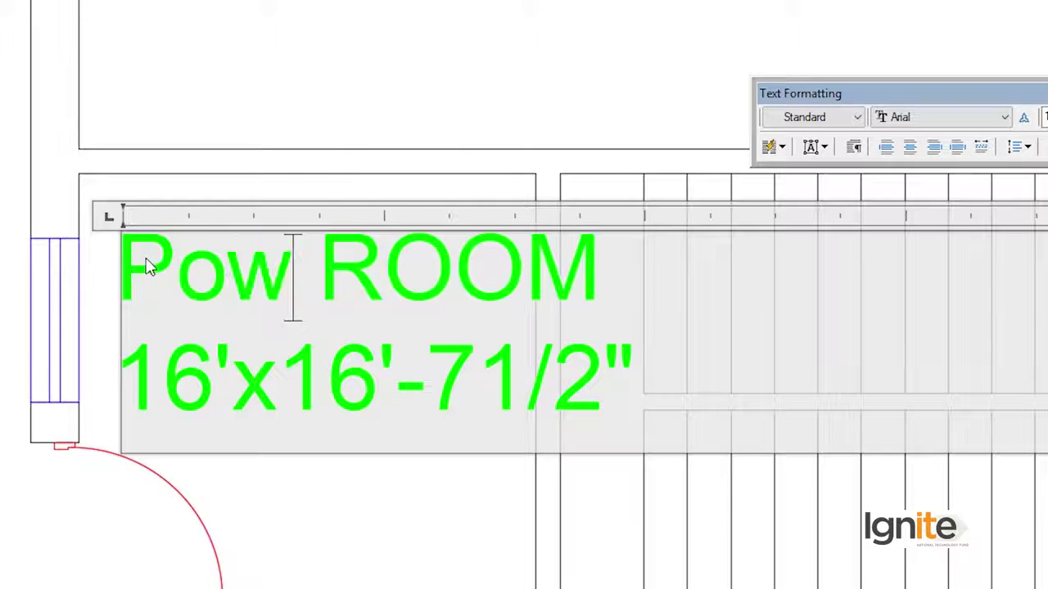
{"action": "type", "text": "der"}
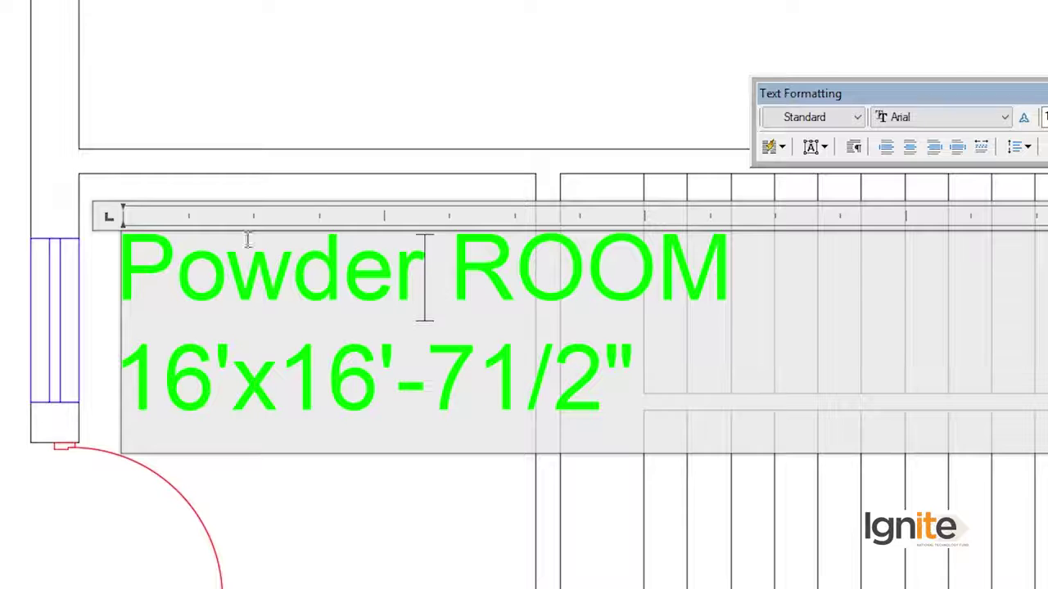
{"action": "left_click_drag", "start_coordinate": [733, 281], "coordinate": [553, 280]}
{"action": "type", "text": "oom"}
{"action": "left_click", "coordinate": [423, 532]}
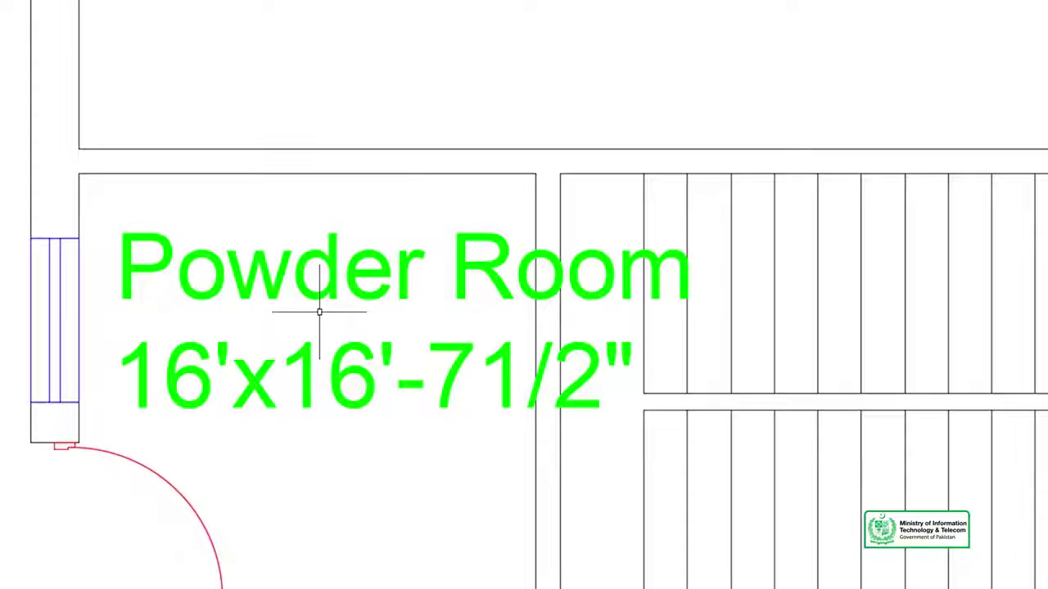
Drop the word Room and set the Powder size to 7'x7'
{"action": "double_click", "coordinate": [340, 266]}
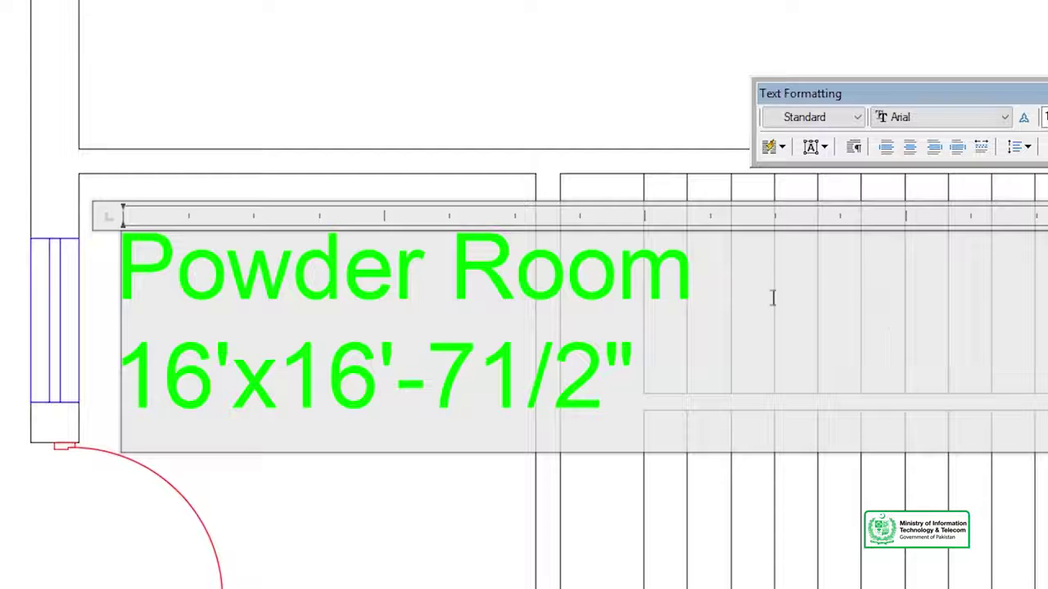
{"action": "left_click_drag", "start_coordinate": [694, 278], "coordinate": [480, 297]}
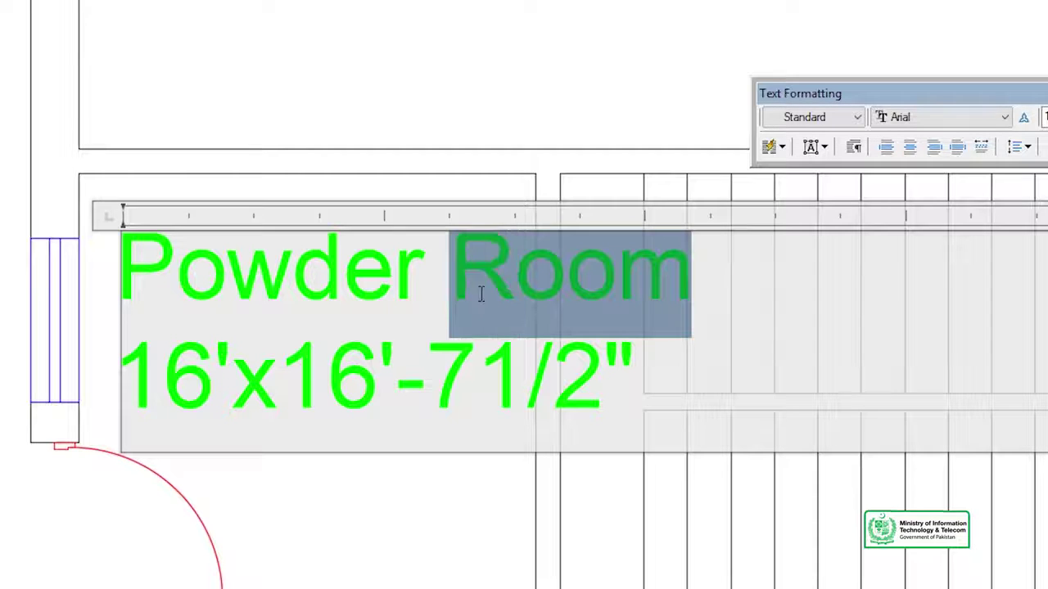
{"action": "key", "text": "Delete"}
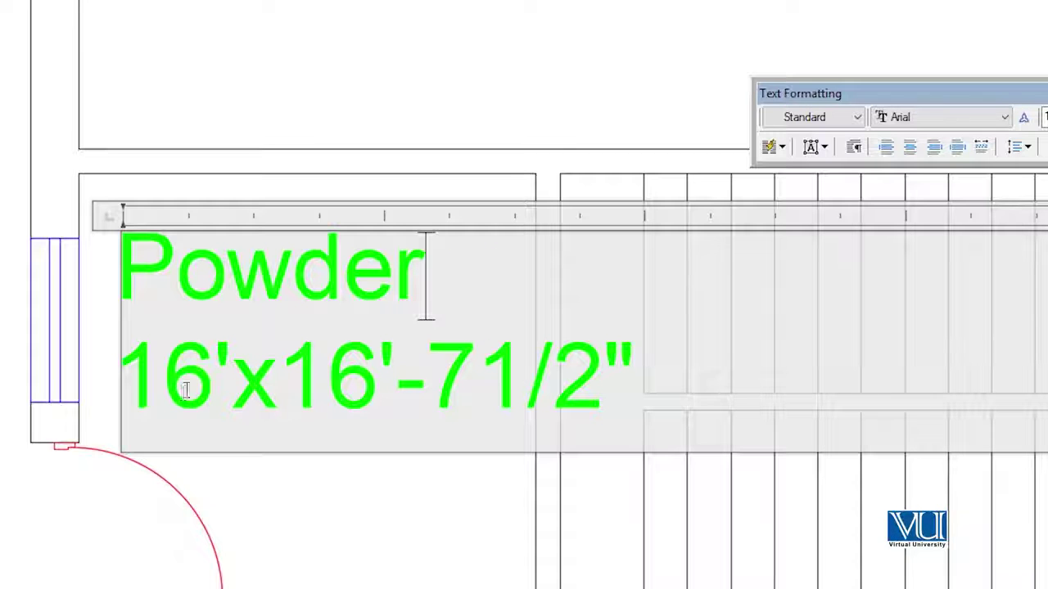
{"action": "left_click_drag", "start_coordinate": [213, 385], "coordinate": [130, 385]}
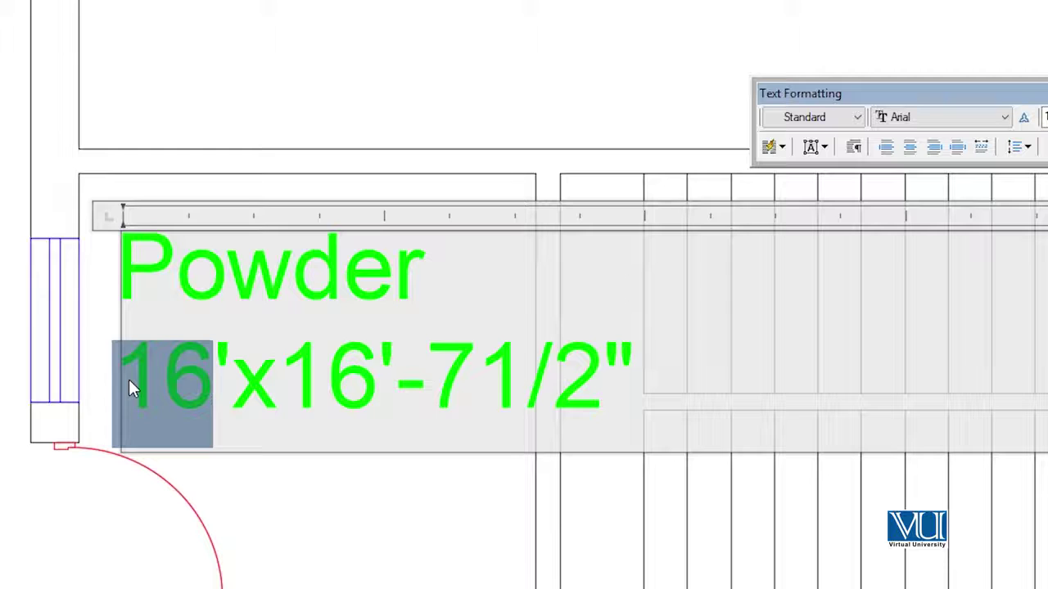
{"action": "type", "text": "7"}
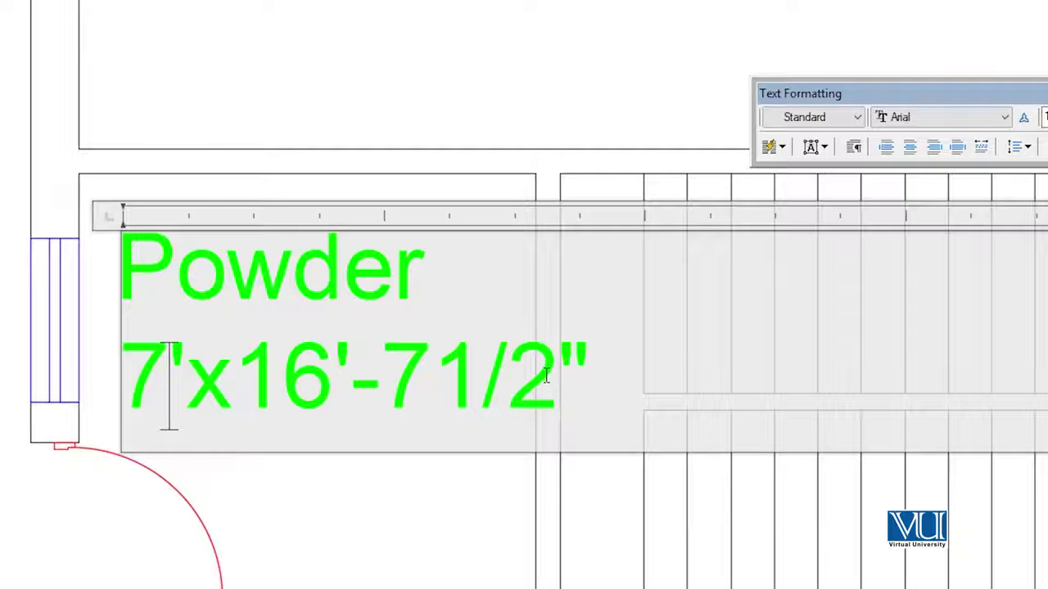
{"action": "mouse_move", "coordinate": [591, 366]}
{"action": "left_mouse_down"}
{"action": "mouse_move", "coordinate": [262, 351]}
{"action": "mouse_move", "coordinate": [253, 367]}
{"action": "left_mouse_up"}
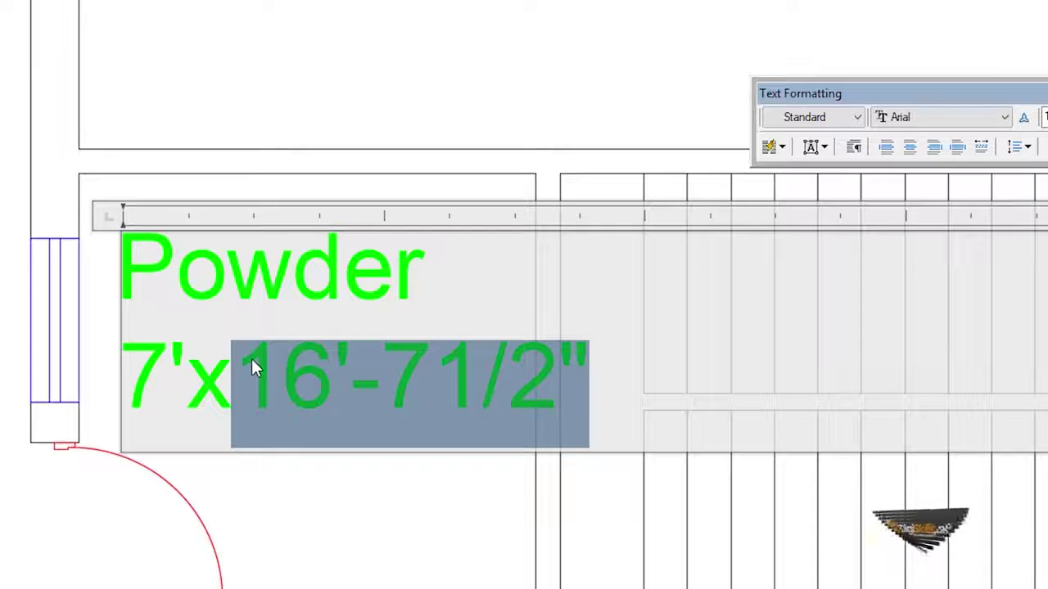
{"action": "type", "text": "7'x7"}
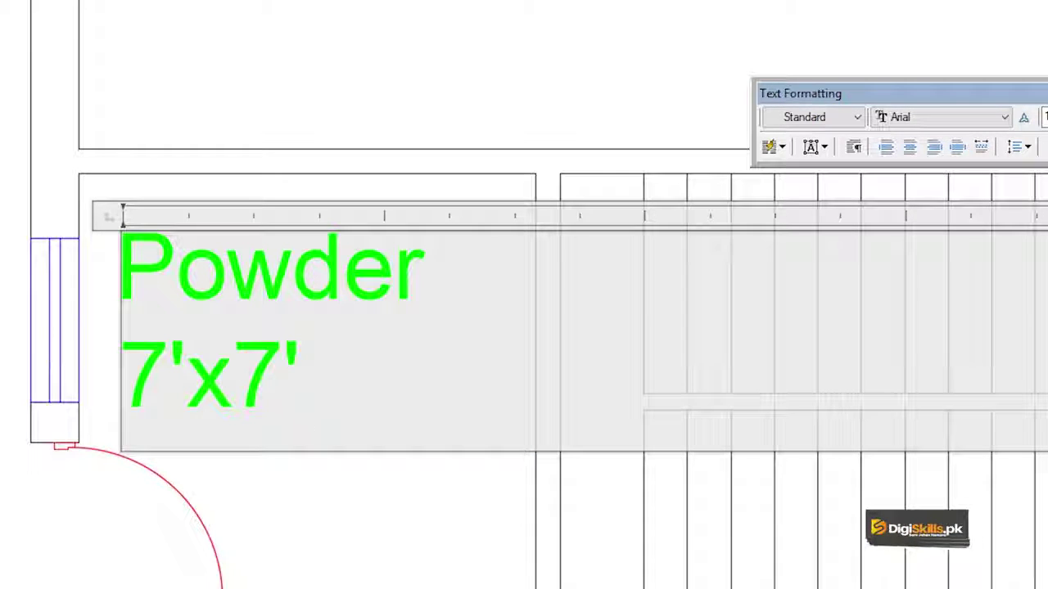
{"action": "left_click", "coordinate": [103, 335]}
Rename the upper Bed ROOM label to TV Lounge
{"action": "scroll", "coordinate": [115, 352], "scroll_direction": "down", "scroll_amount": 4}
{"action": "scroll", "coordinate": [176, 352], "scroll_direction": "down", "scroll_amount": 6}
{"action": "middle_click_drag", "start_coordinate": [484, 321], "coordinate": [416, 137]}
{"action": "scroll", "coordinate": [350, 93], "scroll_direction": "up", "scroll_amount": 2}
{"action": "mouse_move", "coordinate": [379, 16]}
{"action": "middle_mouse_down"}
{"action": "mouse_move", "coordinate": [350, 94]}
{"action": "mouse_move", "coordinate": [361, 253]}
{"action": "middle_mouse_up"}
{"action": "scroll", "coordinate": [350, 93], "scroll_direction": "up", "scroll_amount": 2}
{"action": "scroll", "coordinate": [351, 96], "scroll_direction": "up", "scroll_amount": 3}
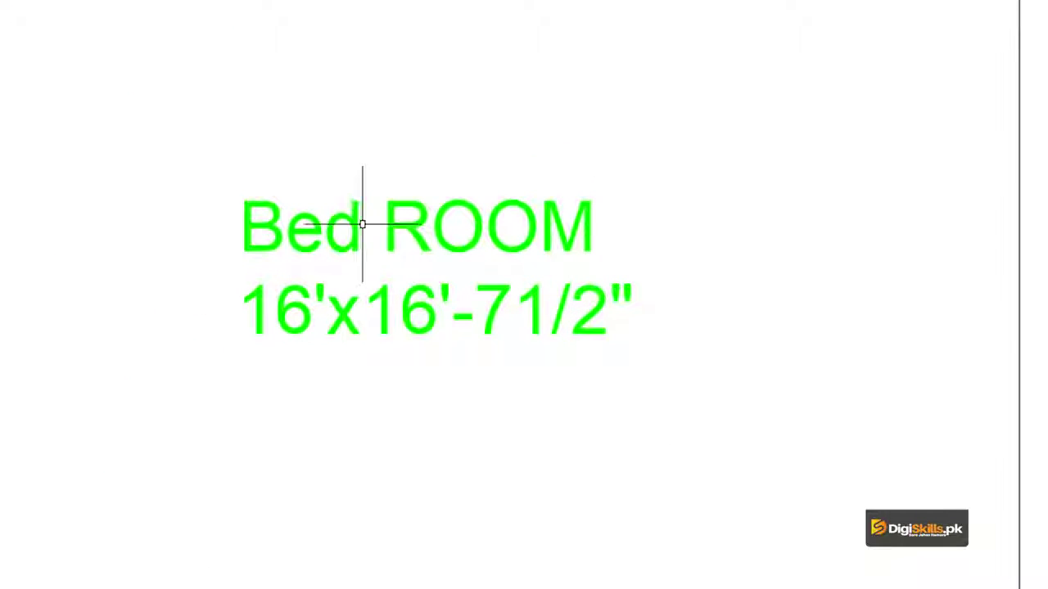
{"action": "double_click", "coordinate": [362, 223]}
{"action": "left_click_drag", "start_coordinate": [614, 223], "coordinate": [203, 242]}
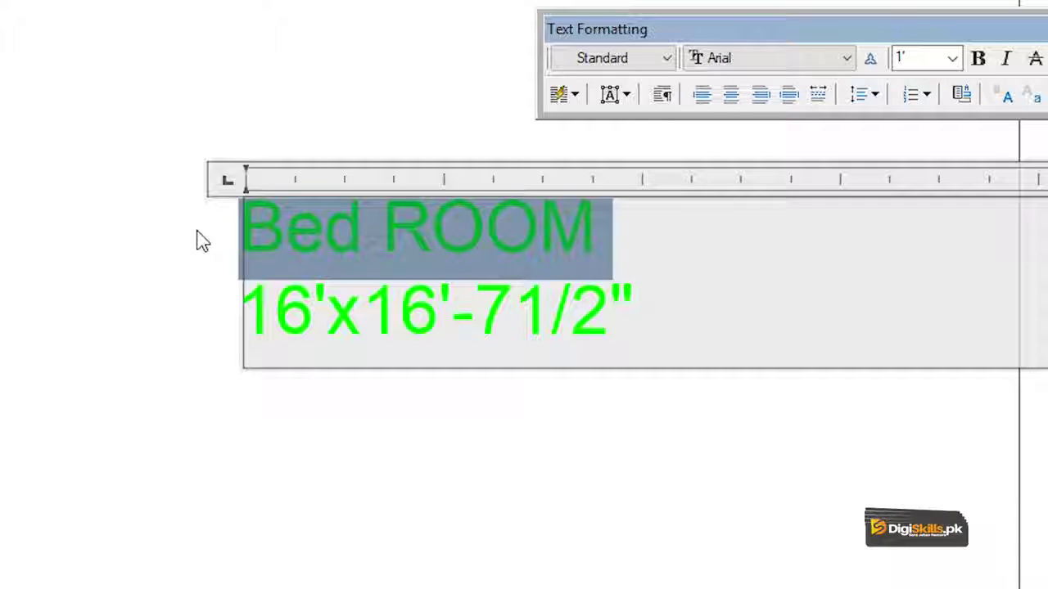
{"action": "type", "text": "TV "}
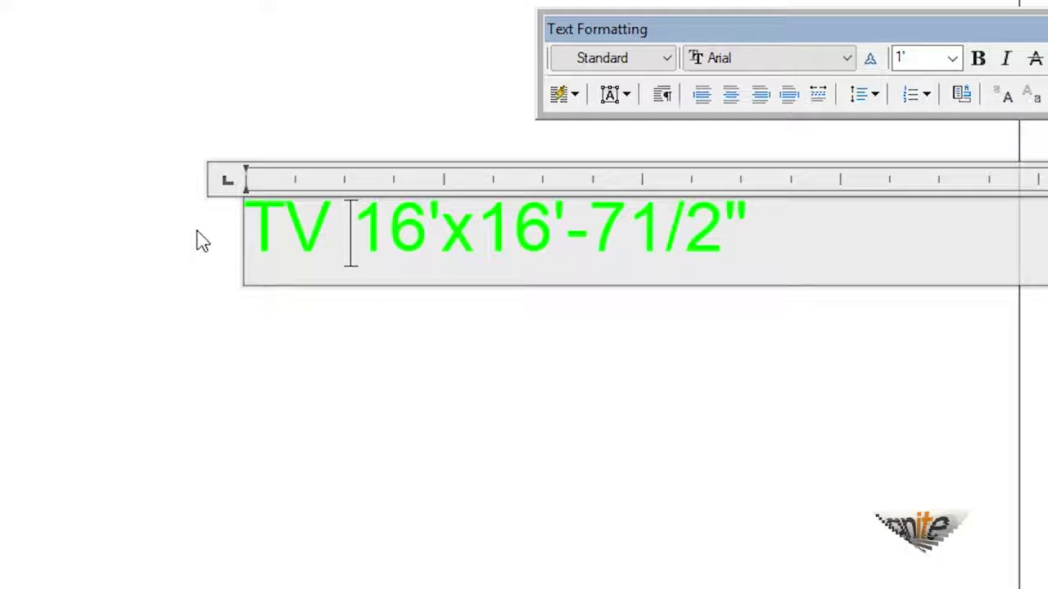
{"action": "type", "text": "Loung"}
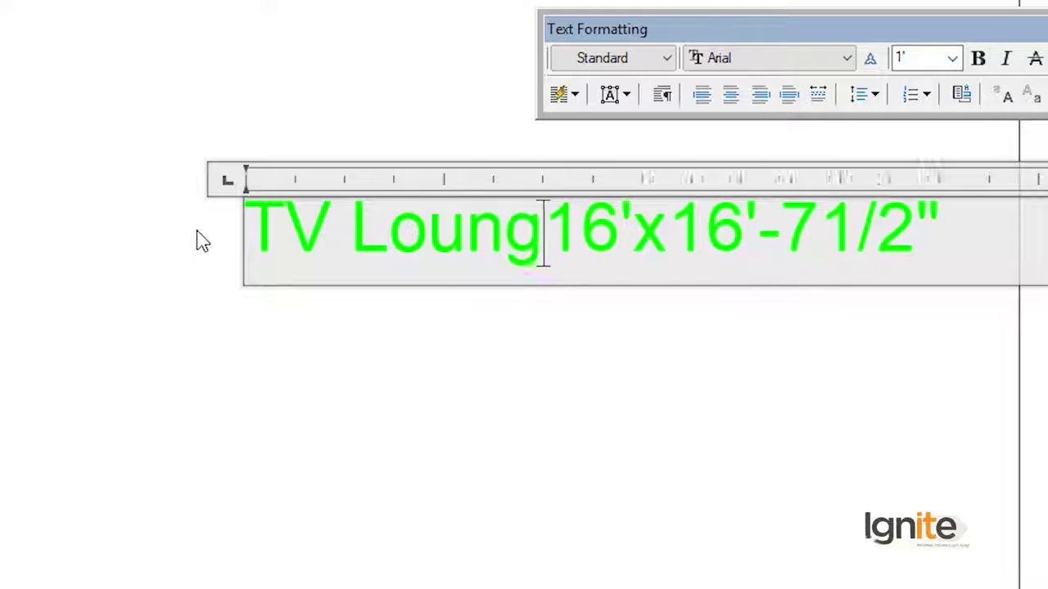
{"action": "type", "text": "e"}
Set the TV Lounge size line to 26'-41/2"x20'-71/2"
{"action": "key", "text": "Return"}
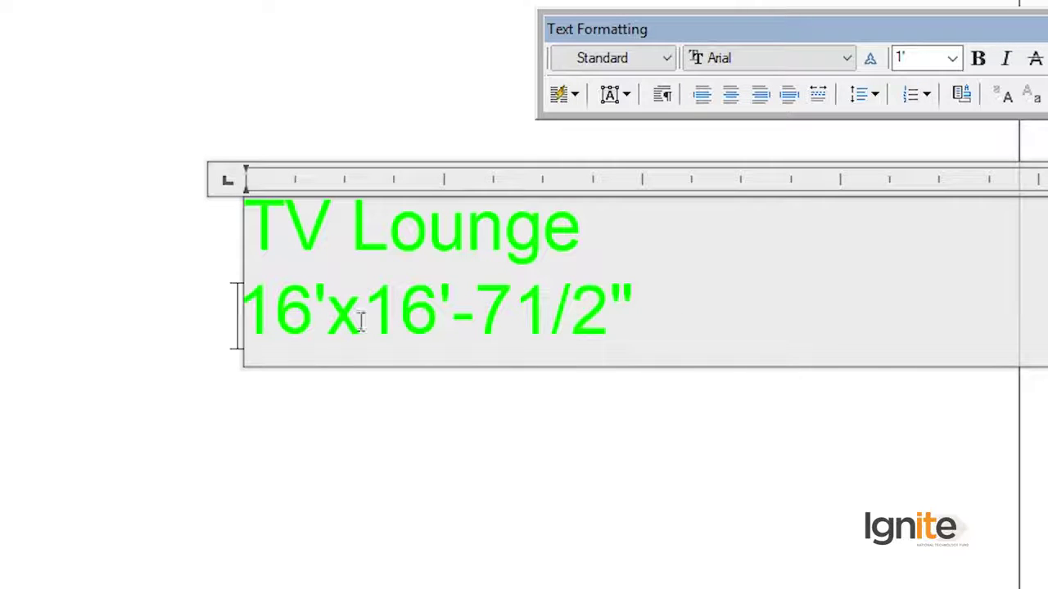
{"action": "key", "text": "Delete"}
{"action": "type", "text": "26'"}
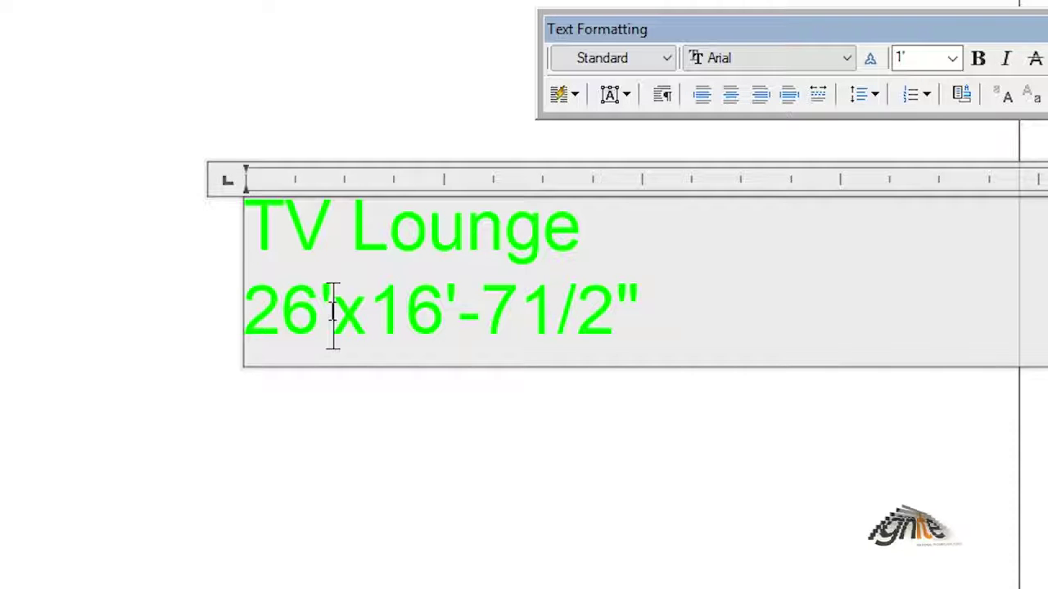
{"action": "type", "text": "-"}
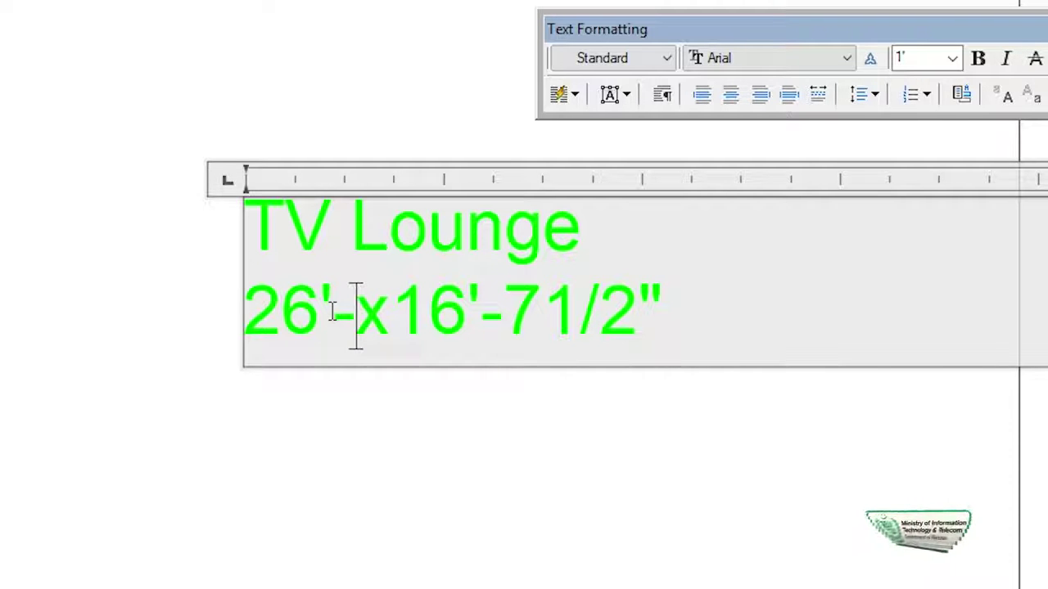
{"action": "type", "text": "41"}
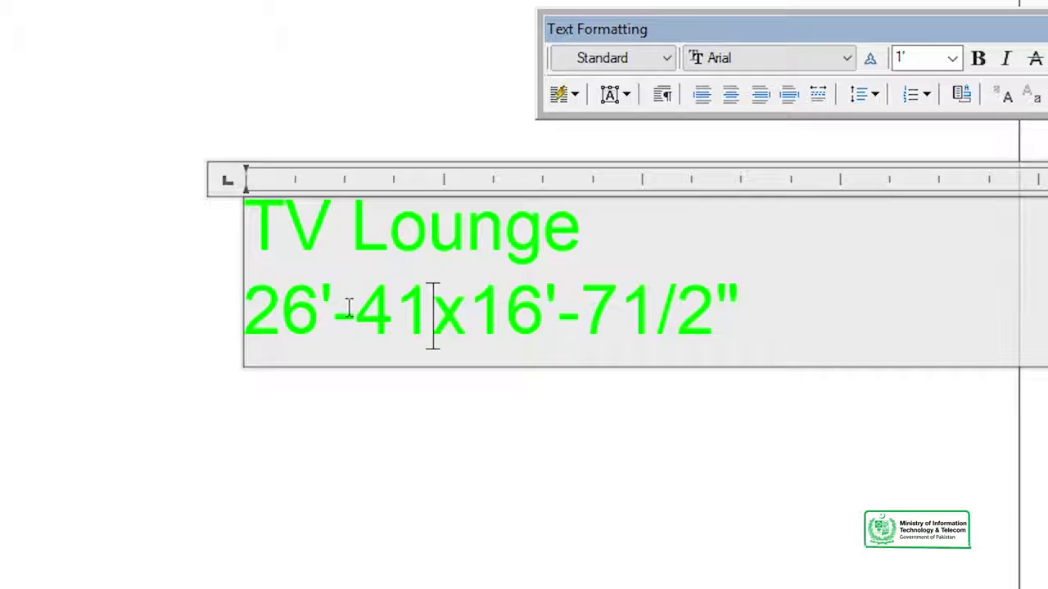
{"action": "type", "text": "/2"}
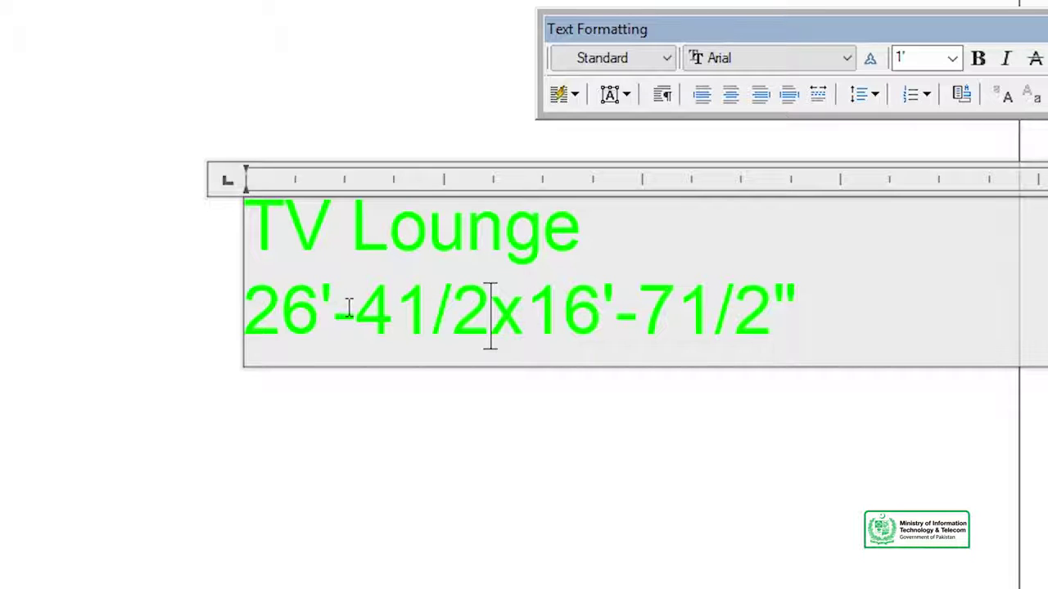
{"action": "type", "text": "\""}
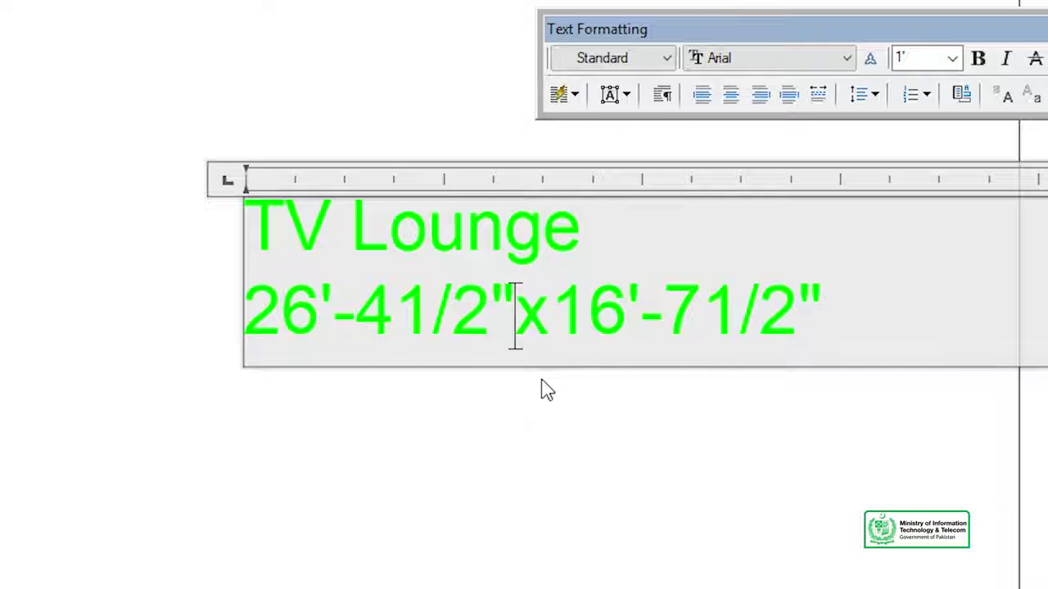
{"action": "left_click_drag", "start_coordinate": [627, 315], "coordinate": [566, 315]}
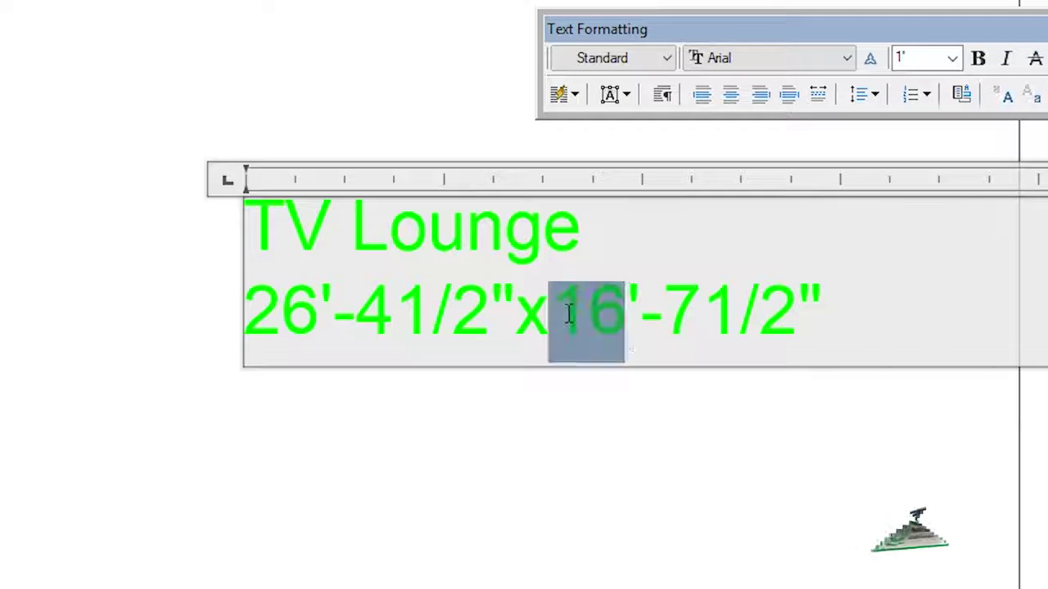
{"action": "type", "text": "20"}
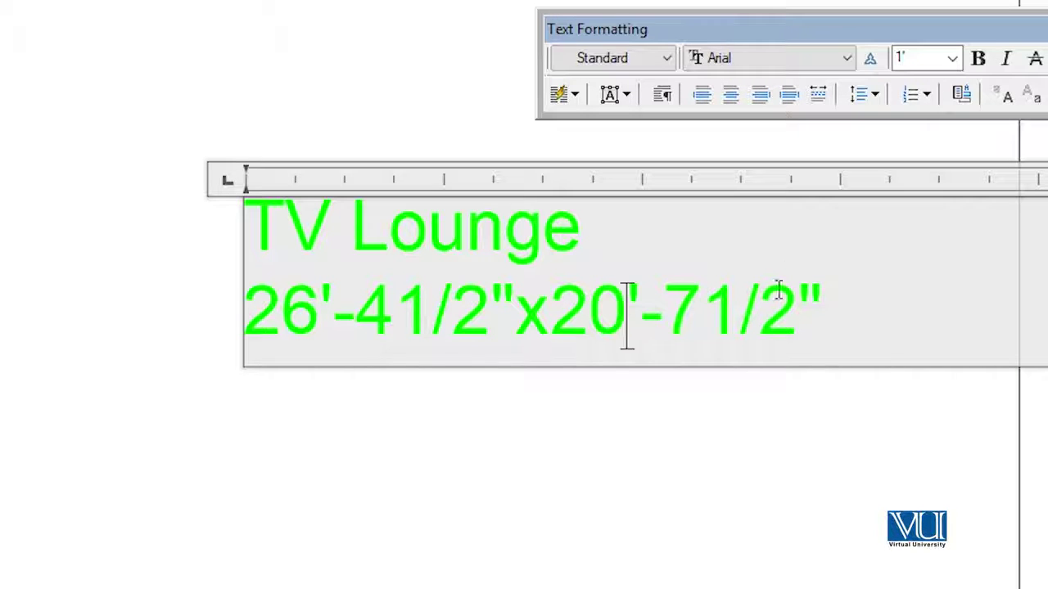
Commit the TV Lounge label, then rename the right-hand Bed ROOM label to Patio
{"action": "left_click", "coordinate": [566, 486]}
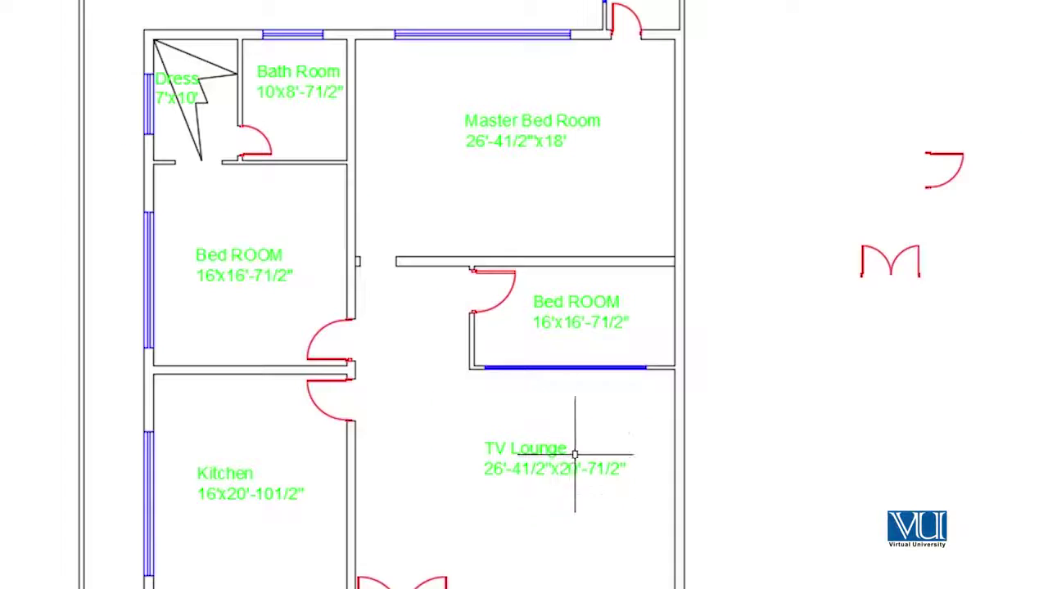
{"action": "scroll", "coordinate": [543, 345], "scroll_direction": "up", "scroll_amount": 2}
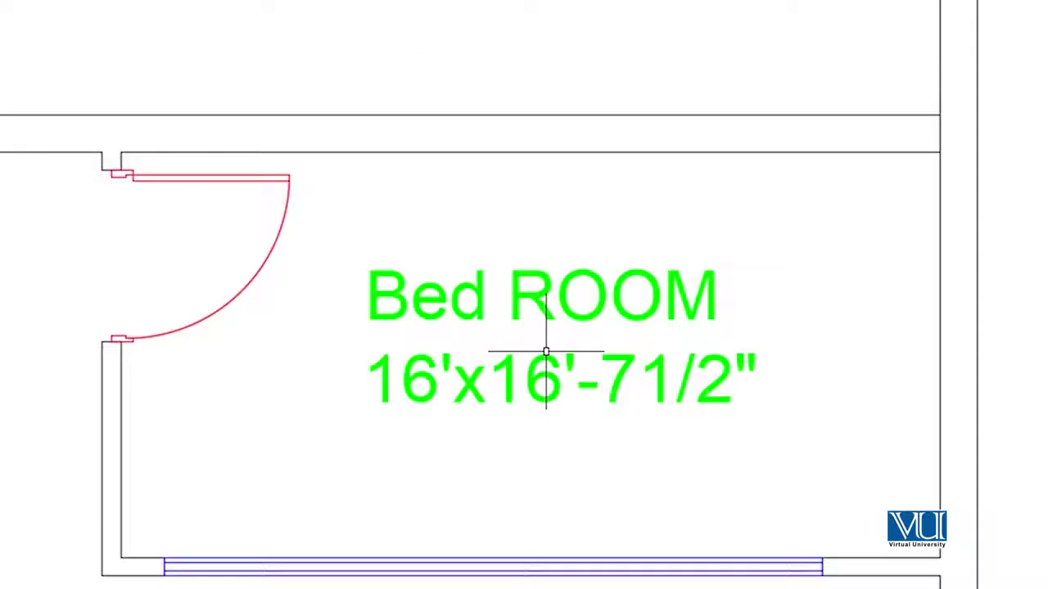
{"action": "left_click", "coordinate": [511, 299]}
{"action": "double_click", "coordinate": [511, 300]}
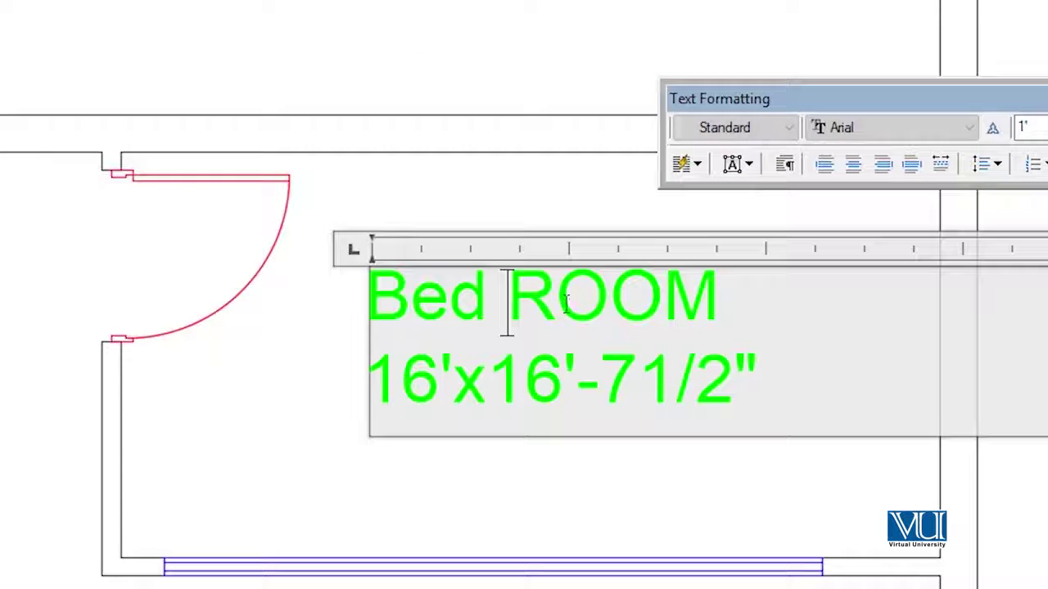
{"action": "left_click_drag", "start_coordinate": [735, 297], "coordinate": [376, 312]}
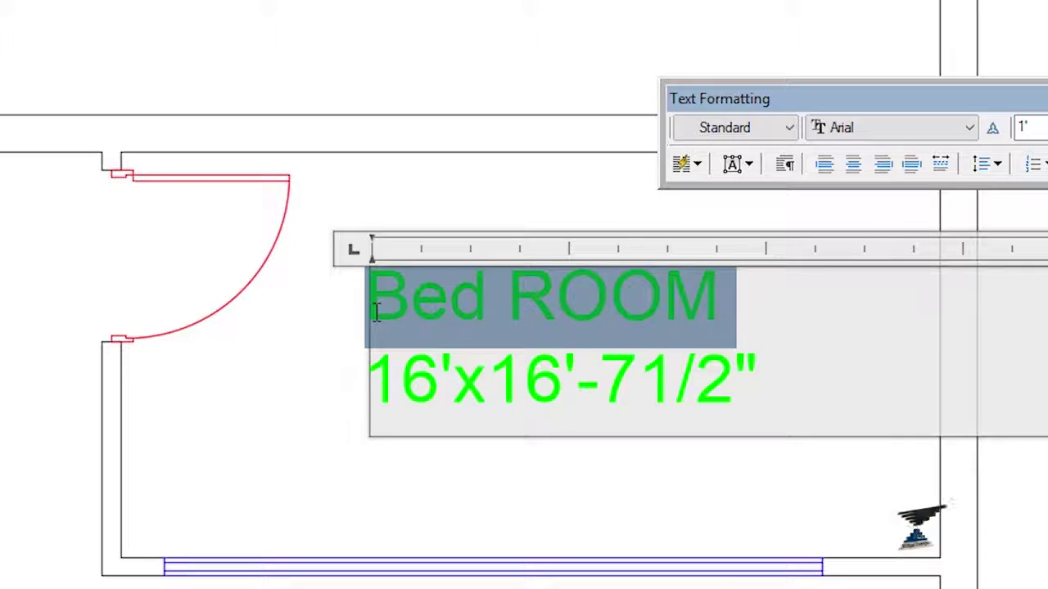
{"action": "type", "text": "PA16'x16'-71/2\""}
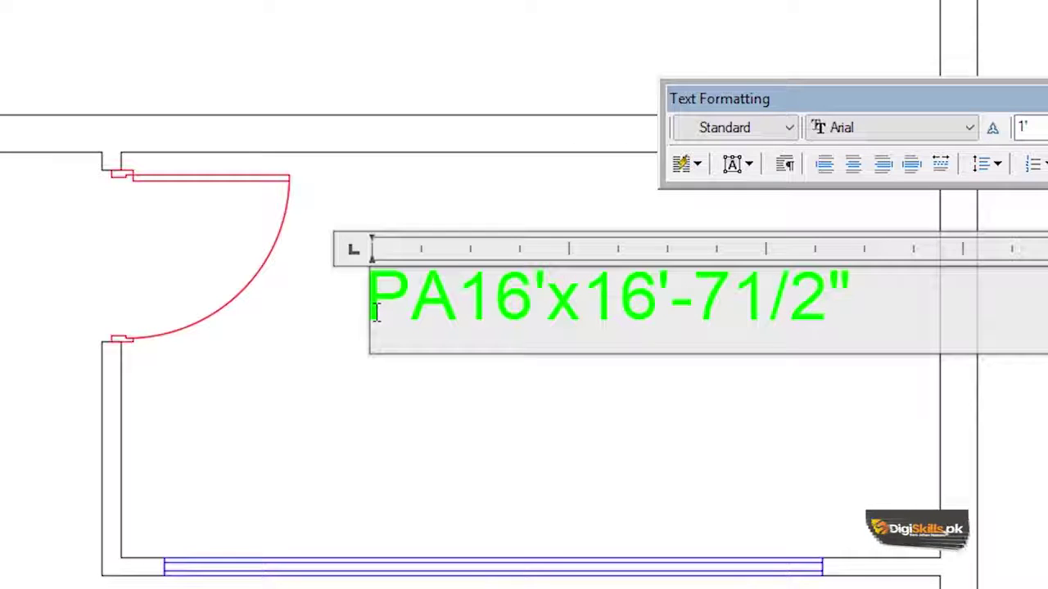
{"action": "key", "text": "BackSpace"}
{"action": "type", "text": "ation"}
{"action": "key", "text": "BackSpace"}
{"action": "key", "text": "Return"}
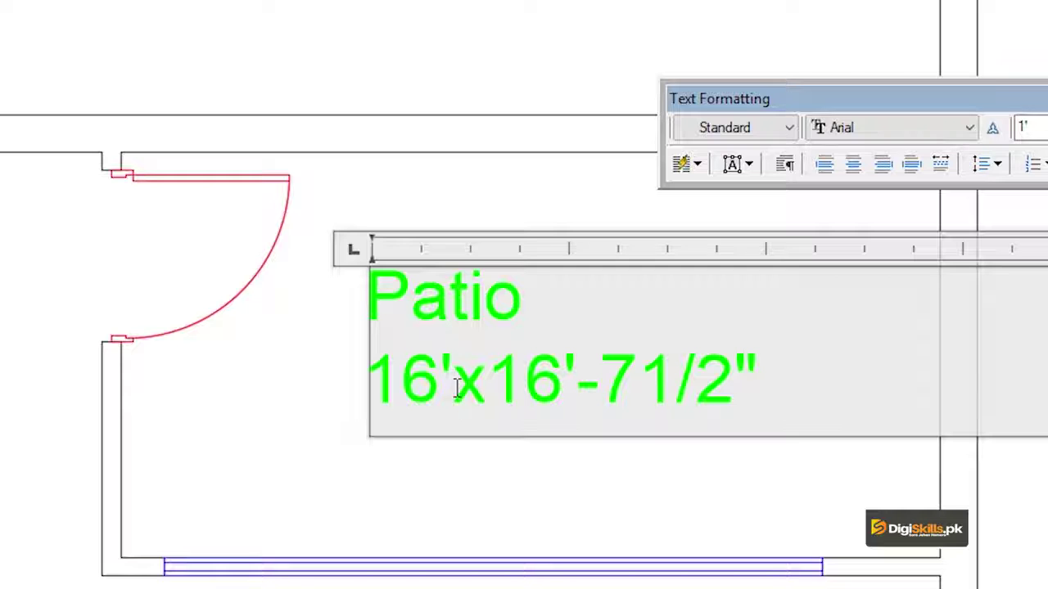
Change the Patio size to 16'-71/2"x8'-3" and commit the label
{"action": "left_click", "coordinate": [458, 388]}
{"action": "type", "text": "-71/2\""}
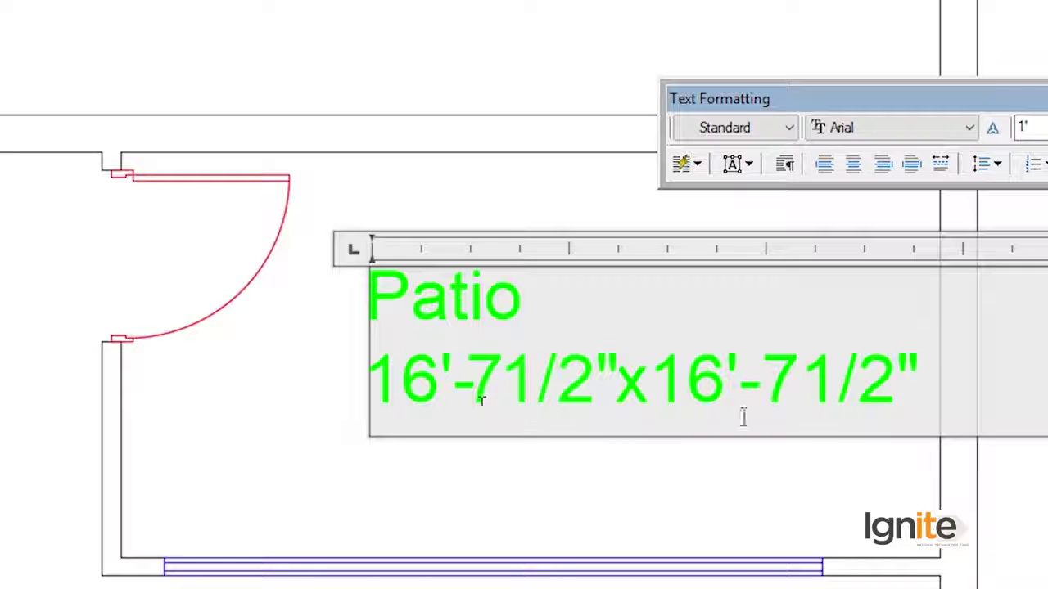
{"action": "left_click_drag", "start_coordinate": [724, 384], "coordinate": [669, 381]}
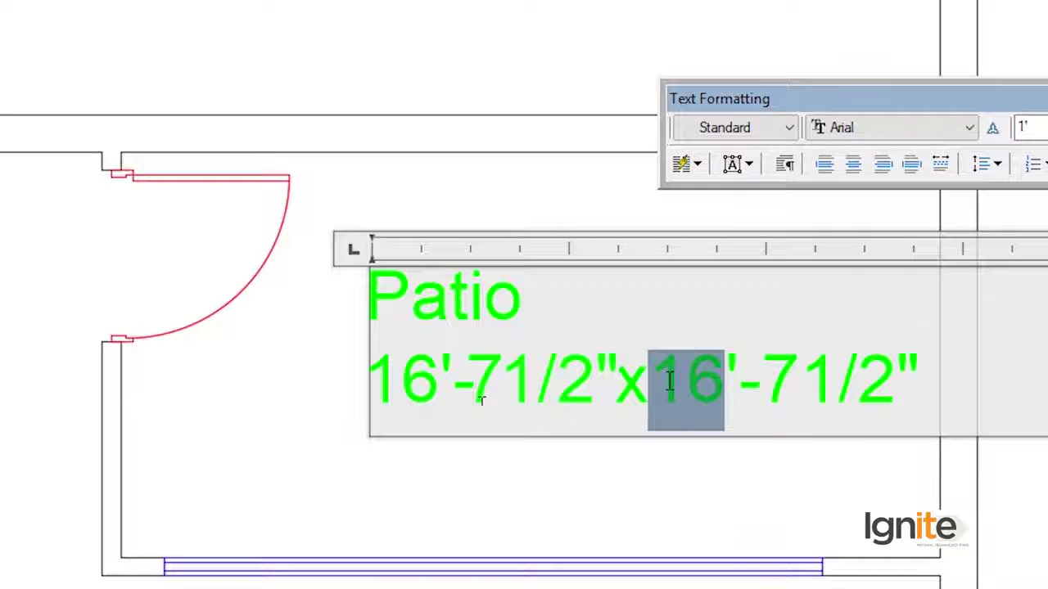
{"action": "type", "text": "8"}
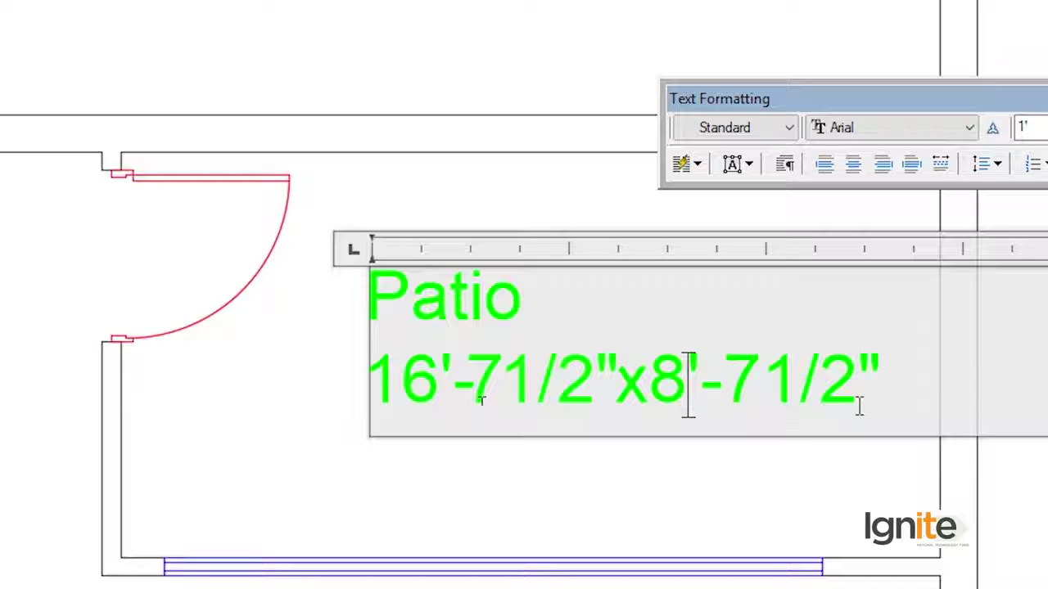
{"action": "left_click_drag", "start_coordinate": [856, 391], "coordinate": [725, 385]}
{"action": "type", "text": "3"}
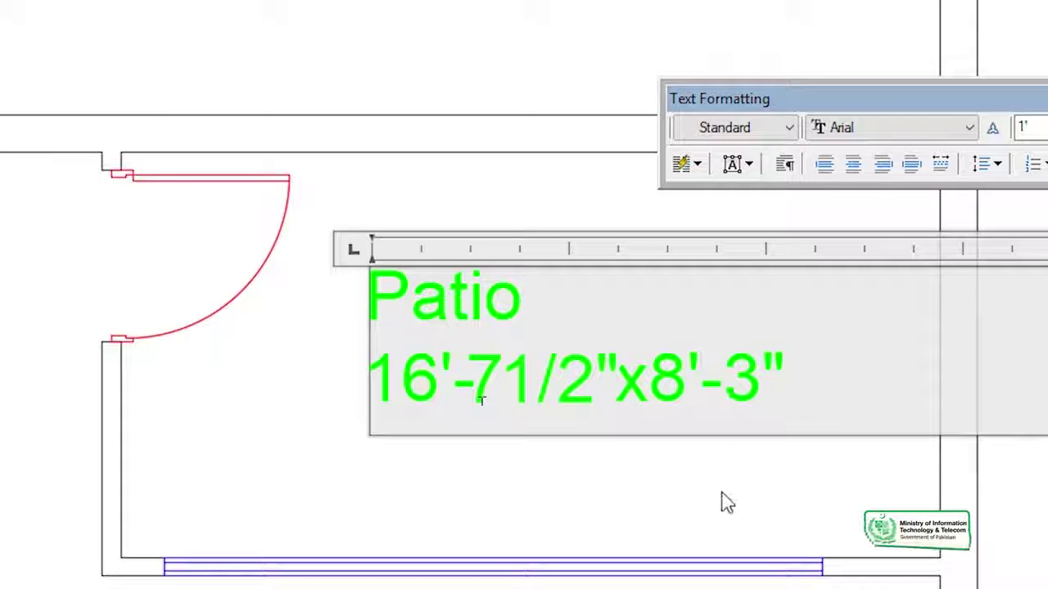
{"action": "left_click", "coordinate": [721, 502]}
Rename the lower Bed ROOM label below the TV Lounge to Dining
{"action": "scroll", "coordinate": [679, 496], "scroll_direction": "down", "scroll_amount": 4}
{"action": "scroll", "coordinate": [543, 519], "scroll_direction": "down", "scroll_amount": 2}
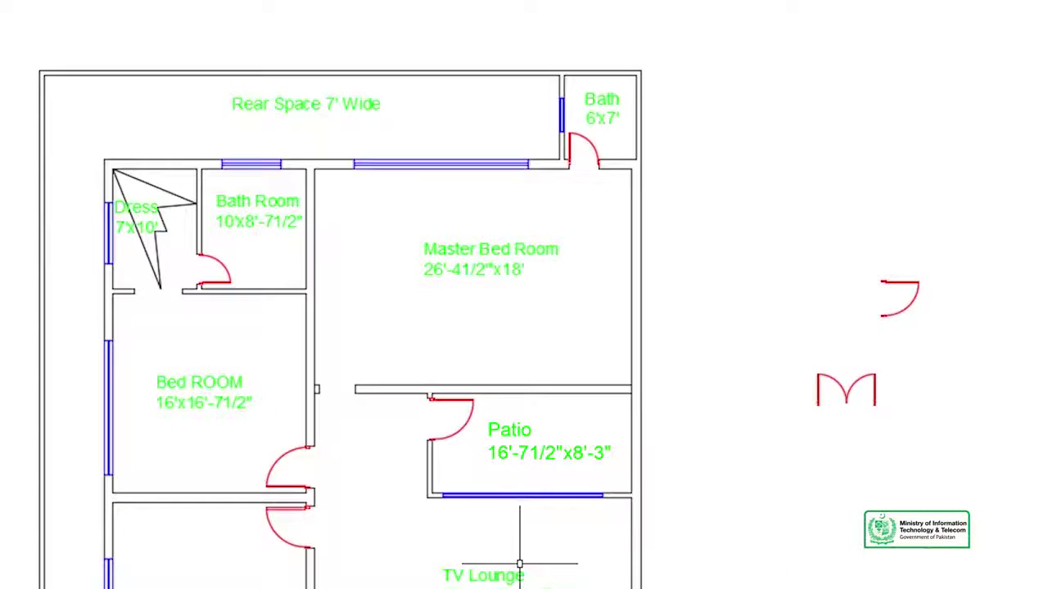
{"action": "middle_click_drag", "start_coordinate": [600, 369], "coordinate": [694, 100]}
{"action": "scroll", "coordinate": [615, 417], "scroll_direction": "up", "scroll_amount": 4}
{"action": "mouse_move", "coordinate": [615, 417]}
{"action": "middle_mouse_down"}
{"action": "mouse_move", "coordinate": [598, 304]}
{"action": "mouse_move", "coordinate": [357, 308]}
{"action": "middle_mouse_up"}
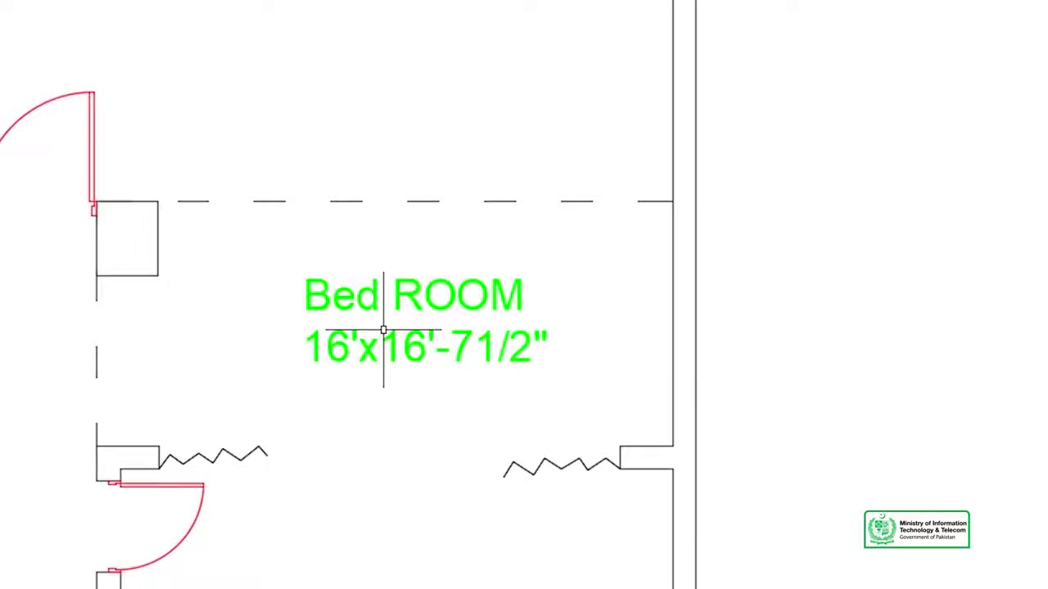
{"action": "double_click", "coordinate": [398, 297]}
{"action": "left_click_drag", "start_coordinate": [527, 302], "coordinate": [172, 298]}
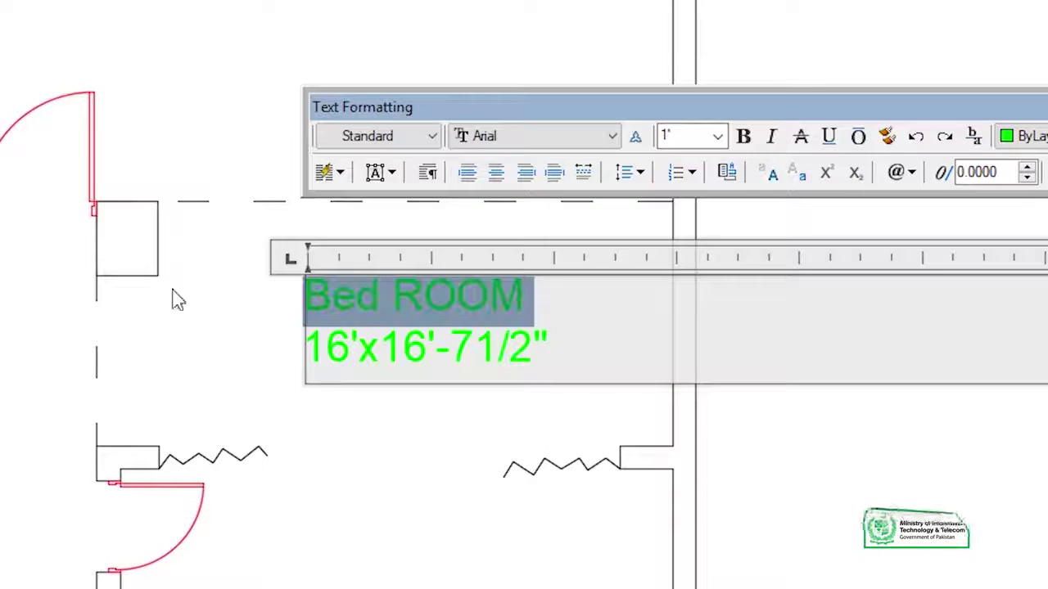
{"action": "type", "text": "D"}
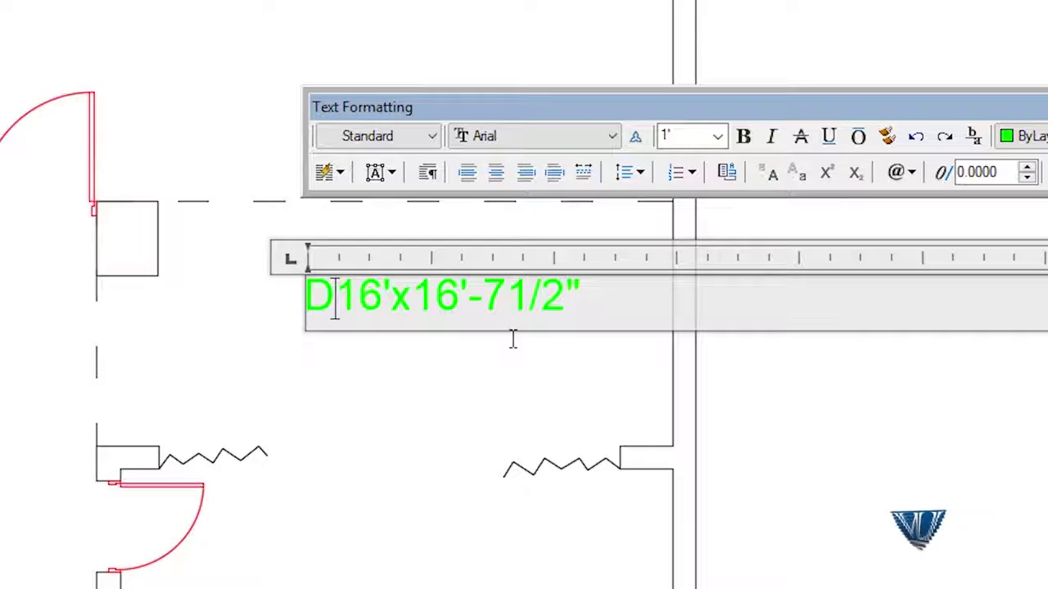
{"action": "type", "text": "I"}
{"action": "type", "text": "ining"}
{"action": "key", "text": "Return"}
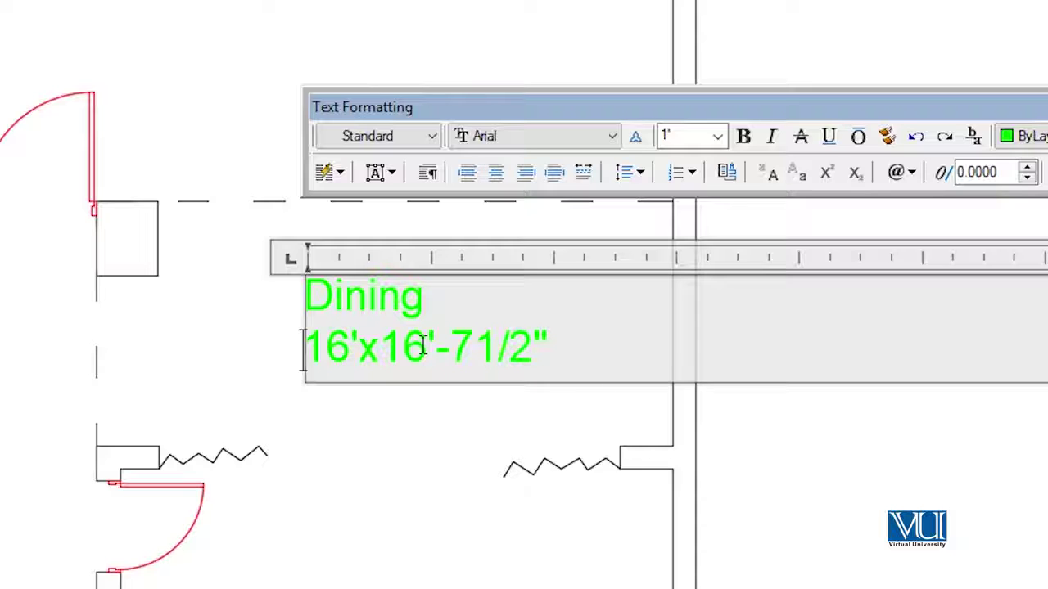
Set the Dining size to 18'-9"x8' and commit the label
{"action": "key", "text": "BackSpace"}
{"action": "type", "text": "8"}
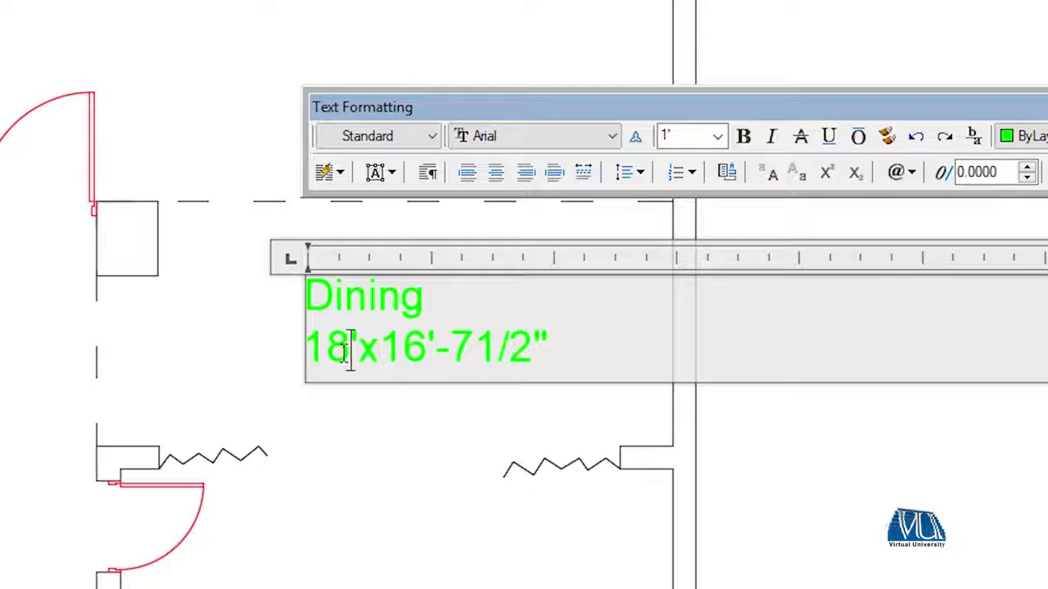
{"action": "left_click", "coordinate": [358, 352]}
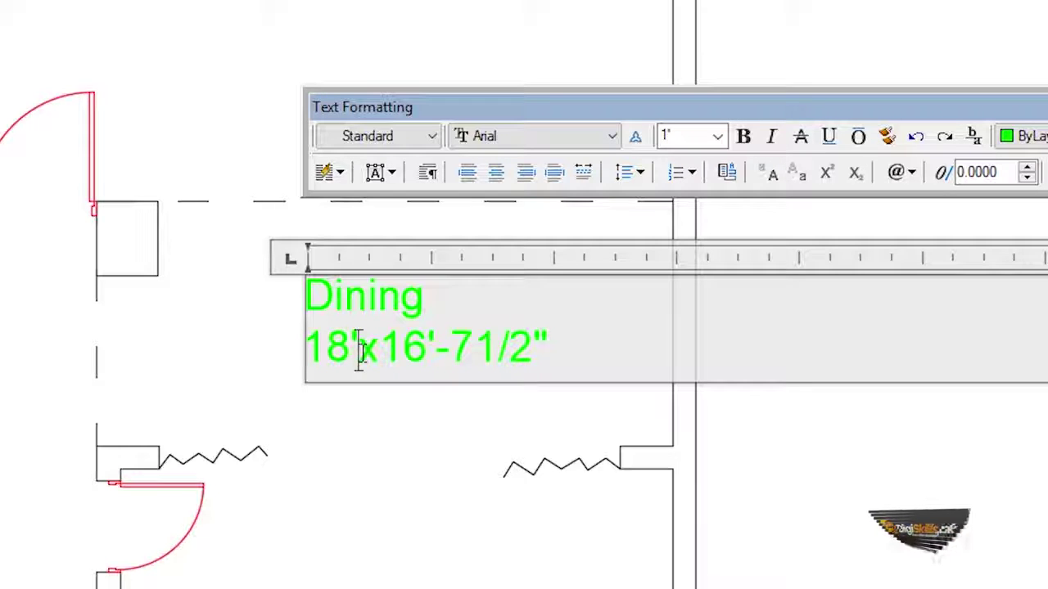
{"action": "type", "text": "-9\""}
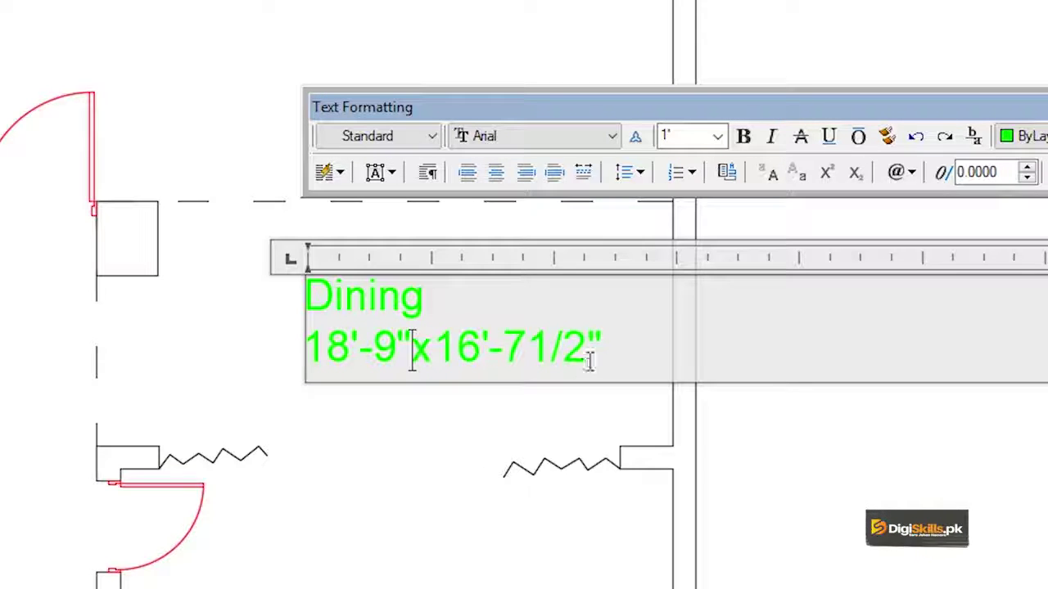
{"action": "left_click_drag", "start_coordinate": [601, 350], "coordinate": [443, 350]}
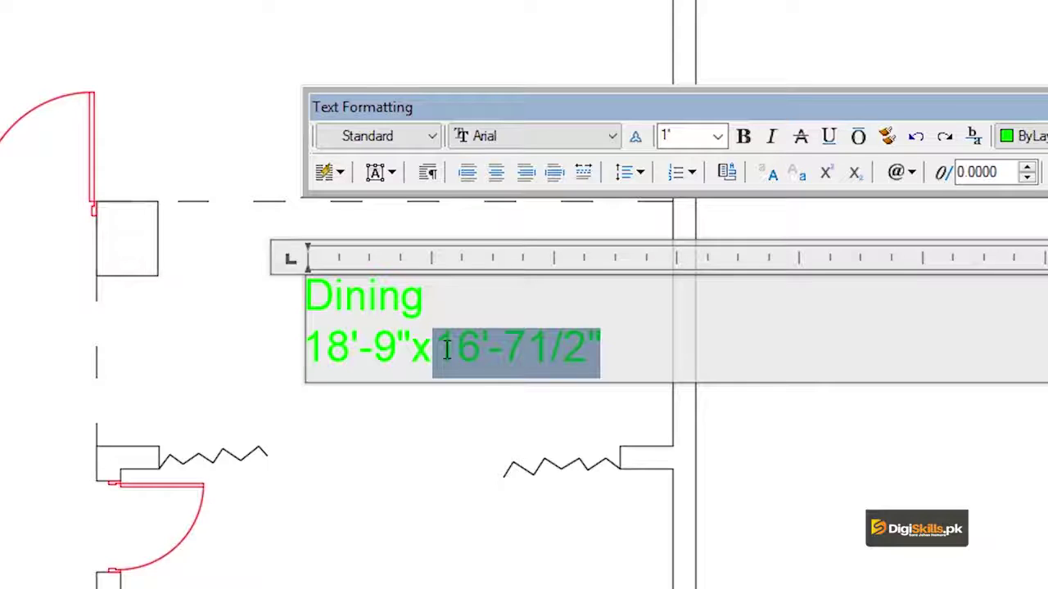
{"action": "type", "text": "8"}
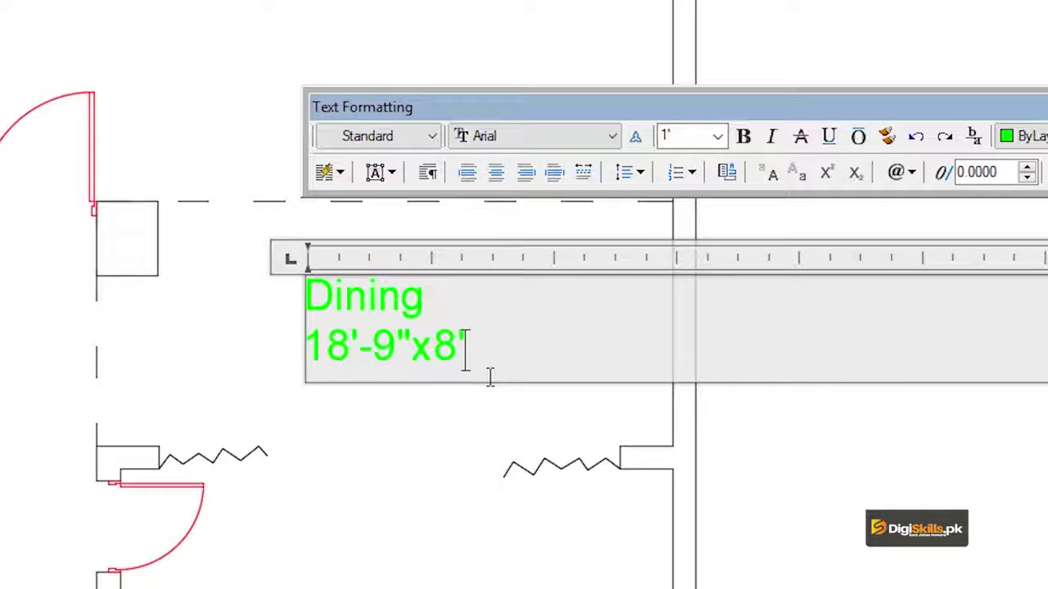
{"action": "left_click", "coordinate": [409, 488]}
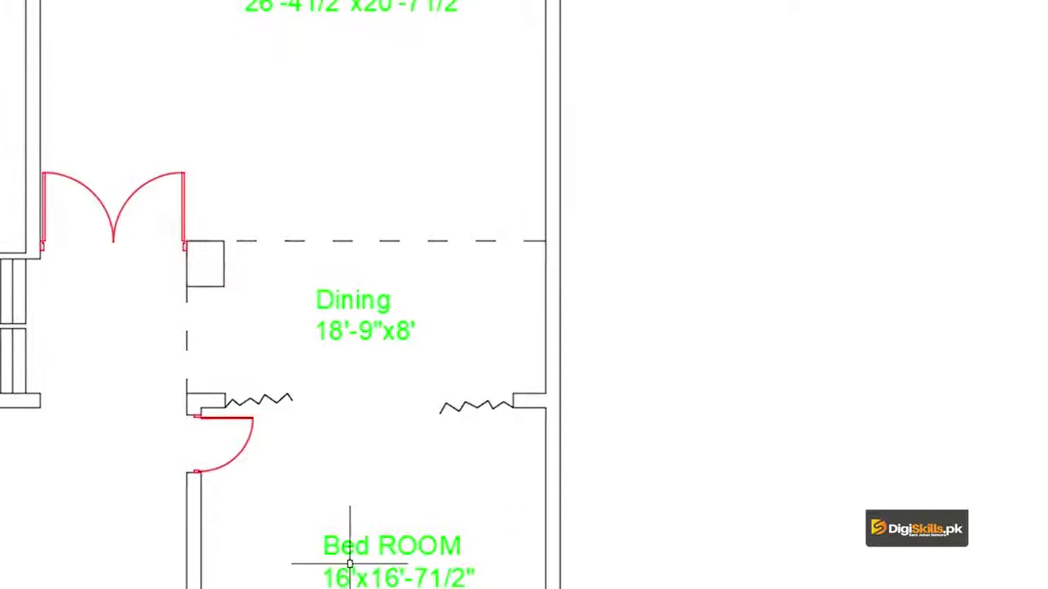
Rename the remaining Bed ROOM label below Dining to Drawing
{"action": "middle_click_drag", "start_coordinate": [349, 563], "coordinate": [344, 323]}
{"action": "scroll", "coordinate": [374, 340], "scroll_direction": "up", "scroll_amount": 2}
{"action": "double_click", "coordinate": [374, 340]}
{"action": "left_click_drag", "start_coordinate": [479, 304], "coordinate": [173, 302]}
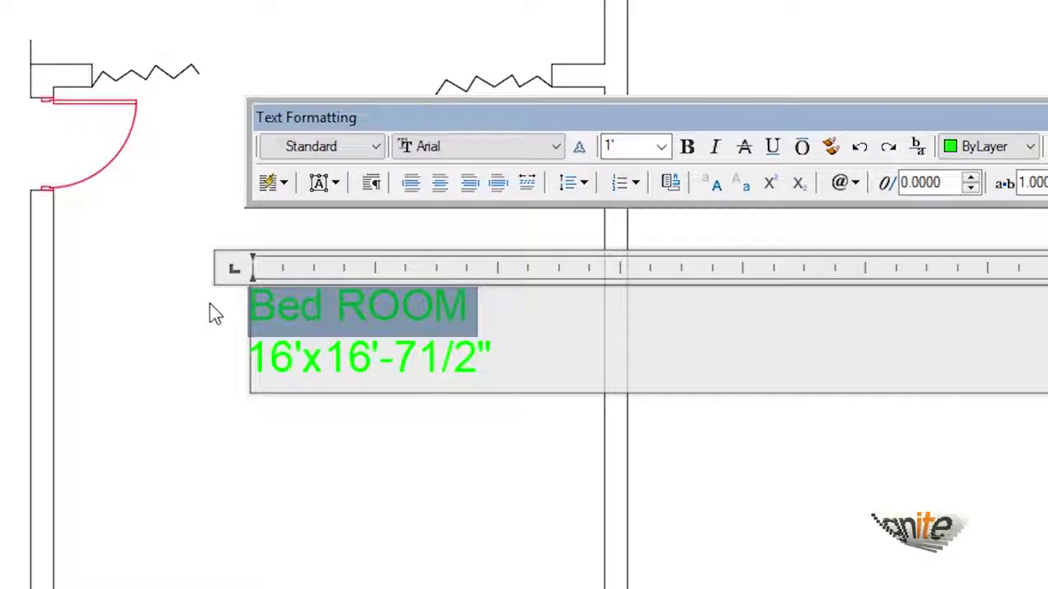
{"action": "key", "text": "Delete"}
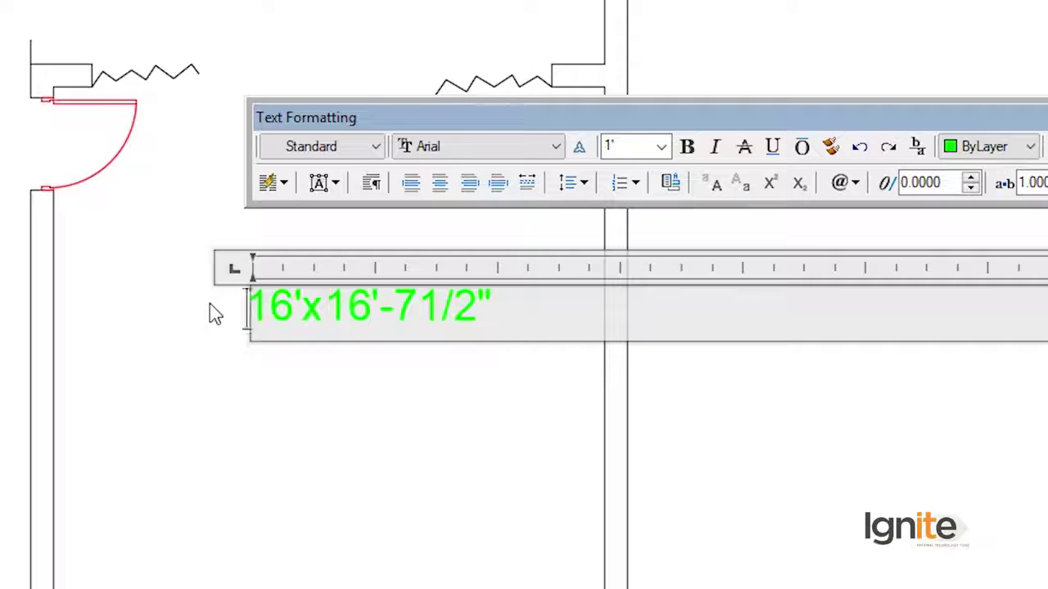
{"action": "type", "text": "D"}
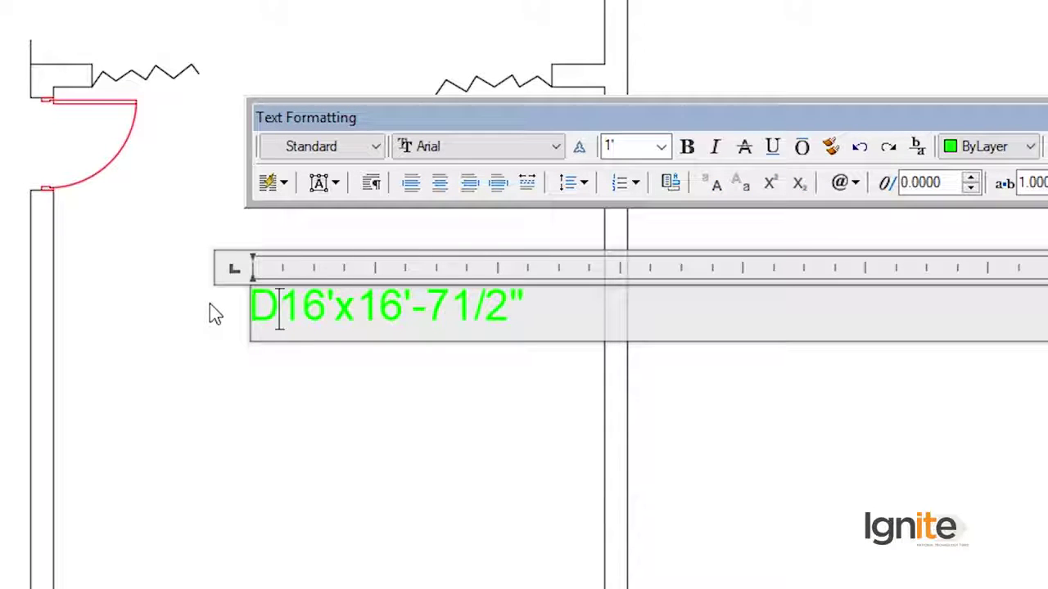
{"action": "type", "text": "rawing"}
{"action": "key", "text": "Return"}
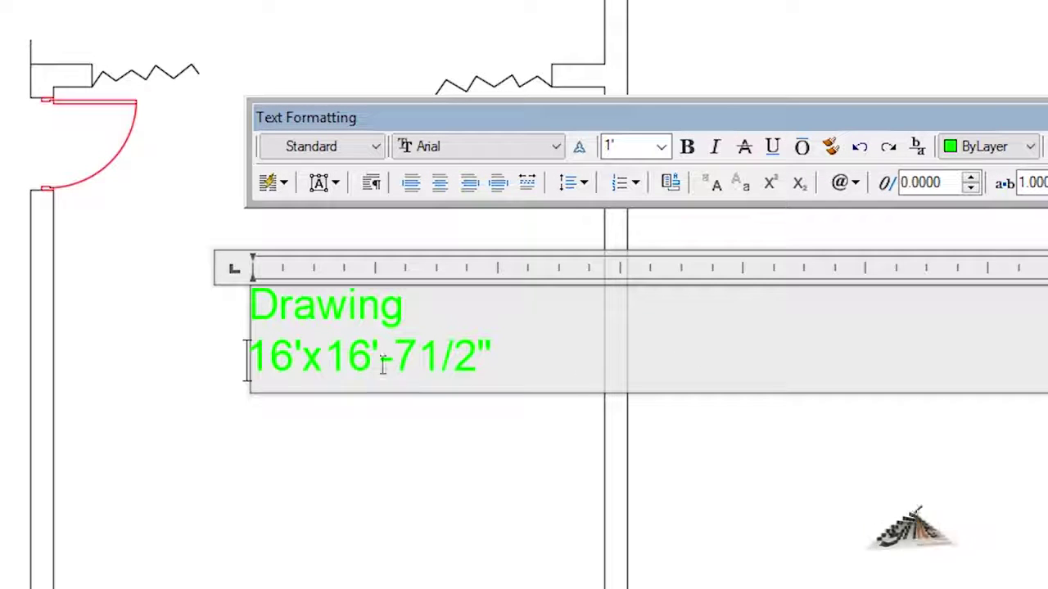
Set the Drawing size to 18'-9"x17' and commit the label
{"action": "left_click_drag", "start_coordinate": [292, 356], "coordinate": [272, 356]}
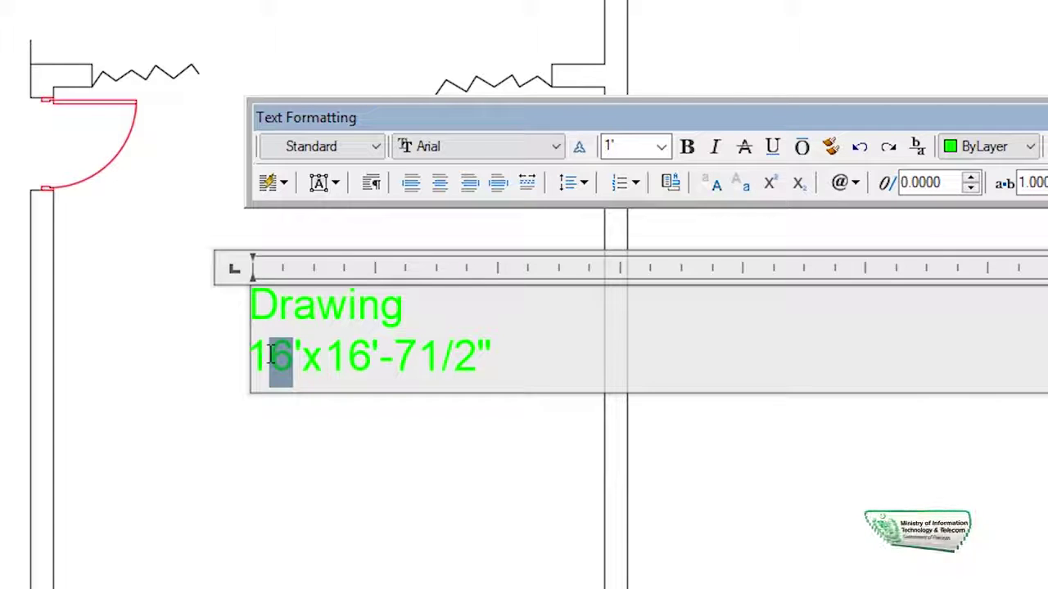
{"action": "type", "text": "8'"}
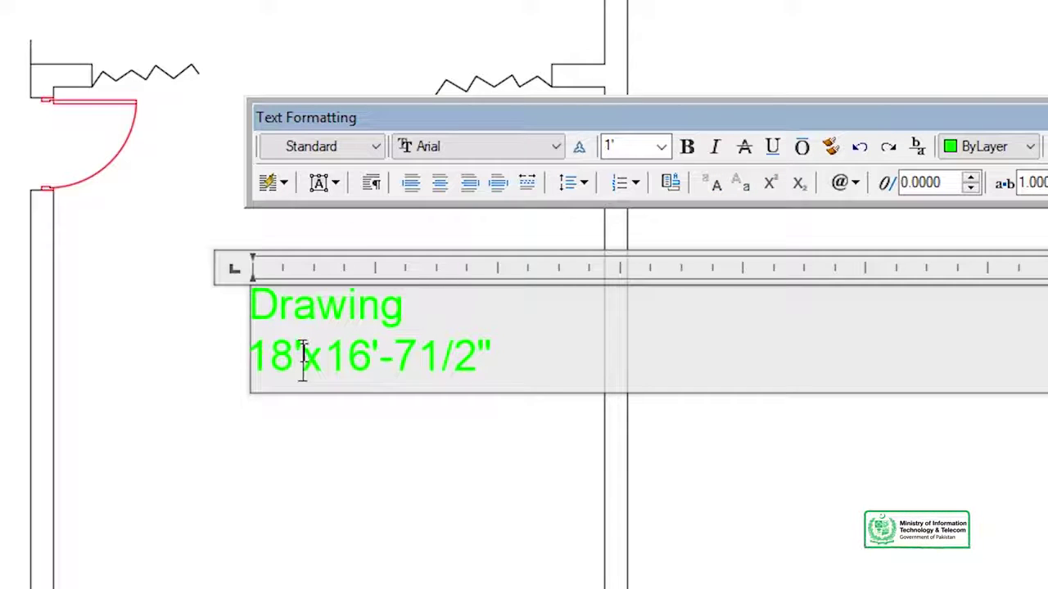
{"action": "type", "text": "-9\""}
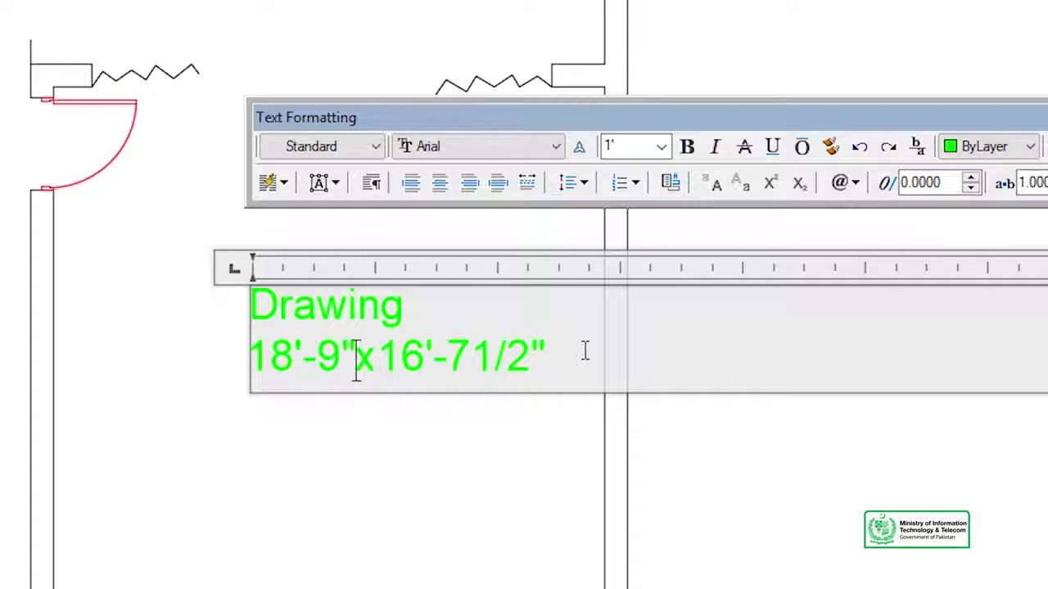
{"action": "left_click_drag", "start_coordinate": [544, 358], "coordinate": [387, 362]}
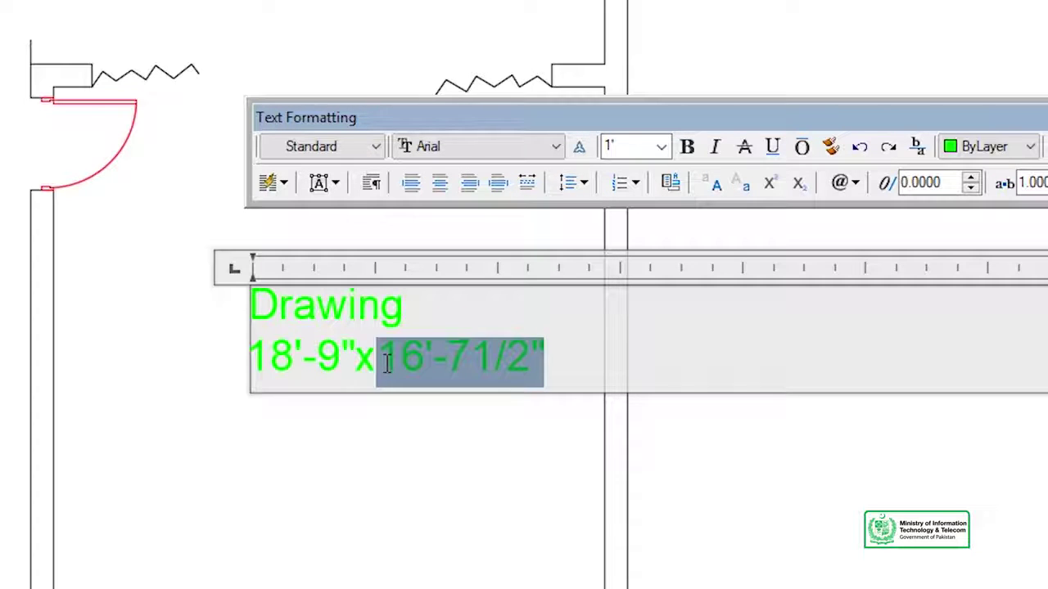
{"action": "type", "text": "17'"}
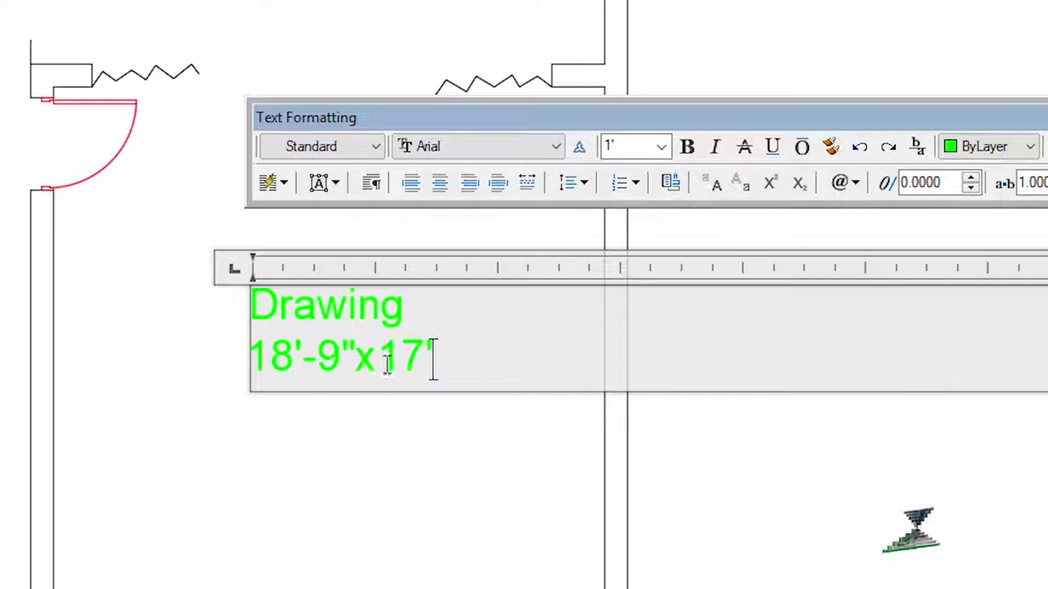
{"action": "left_click", "coordinate": [525, 398]}
{"action": "scroll", "coordinate": [222, 309], "scroll_direction": "down", "scroll_amount": 4}
{"action": "mouse_move", "coordinate": [66, 297]}
{"action": "middle_mouse_down"}
{"action": "mouse_move", "coordinate": [75, 374]}
{"action": "mouse_move", "coordinate": [295, 310]}
{"action": "middle_mouse_up"}
Rename the front-area label to Car Porch, sized 30'-11/2"x10'-11/2", and commit it
{"action": "double_click", "coordinate": [303, 278]}
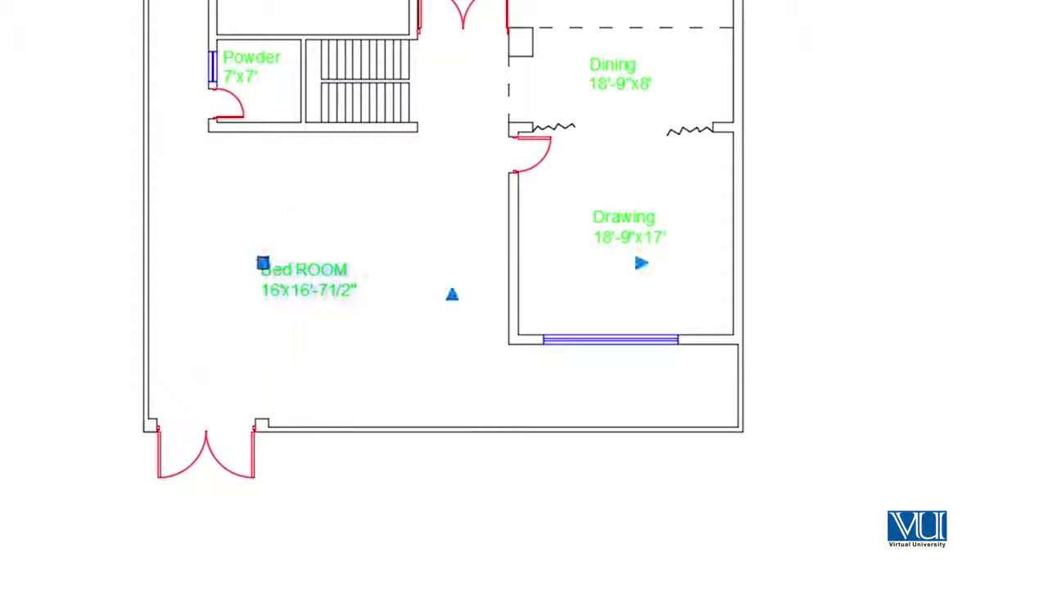
{"action": "left_click_drag", "start_coordinate": [352, 270], "coordinate": [260, 264]}
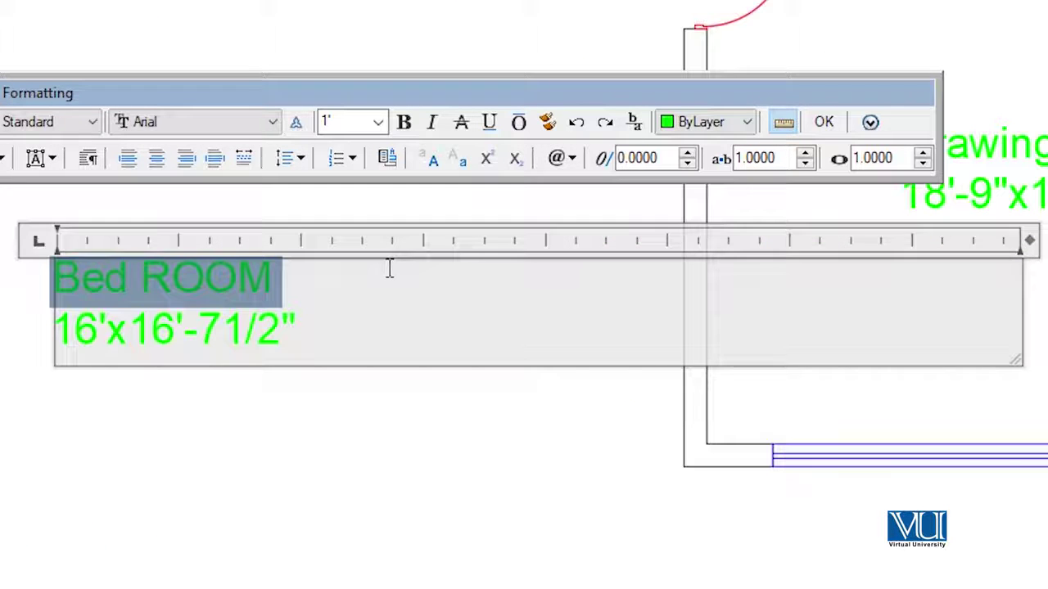
{"action": "type", "text": "C16'x16'-71/2"}
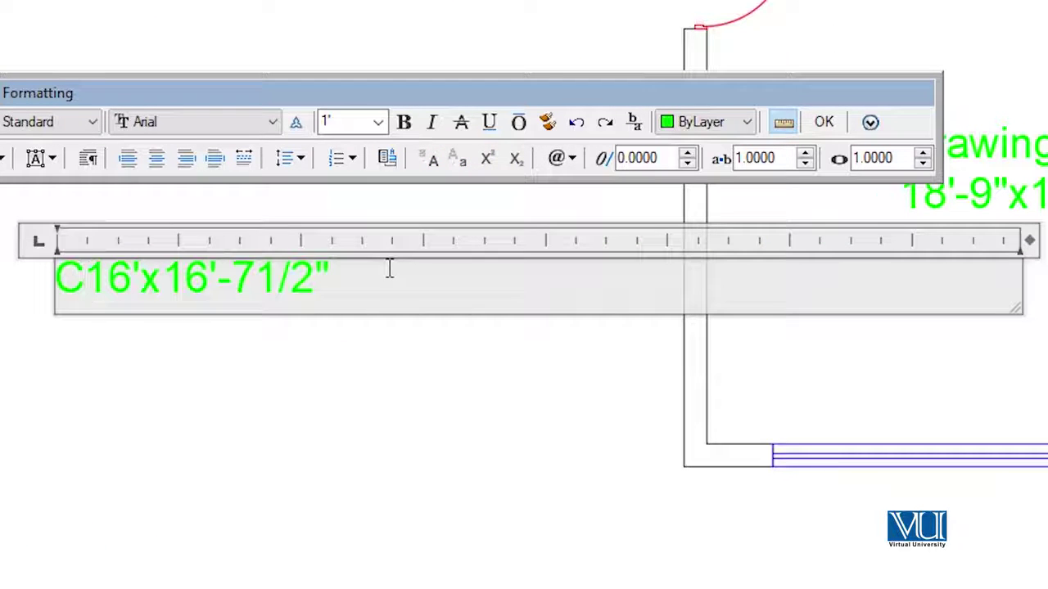
{"action": "type", "text": "ar Porch"}
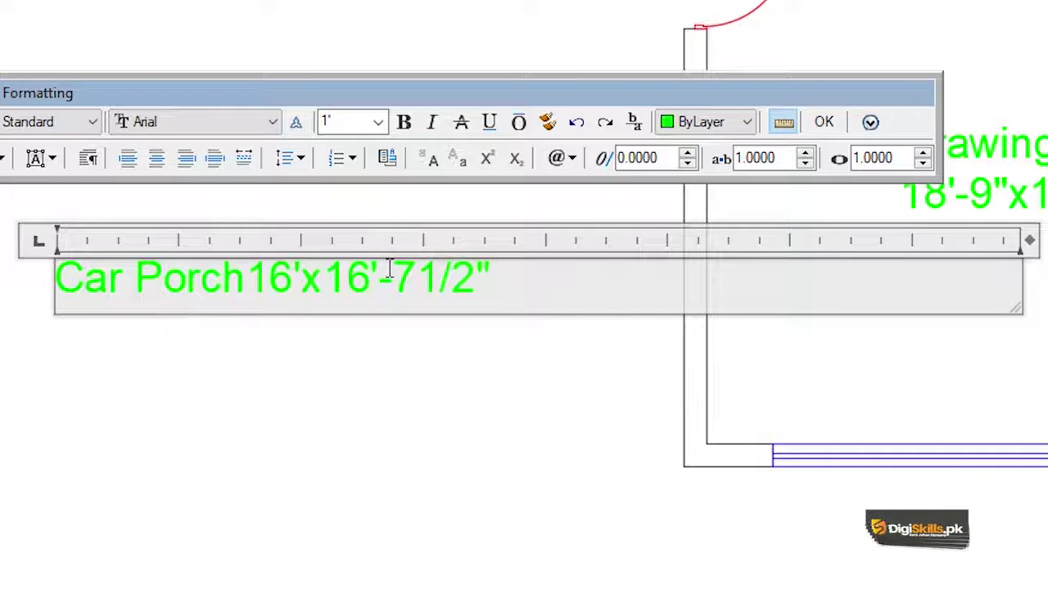
{"action": "key", "text": "Return"}
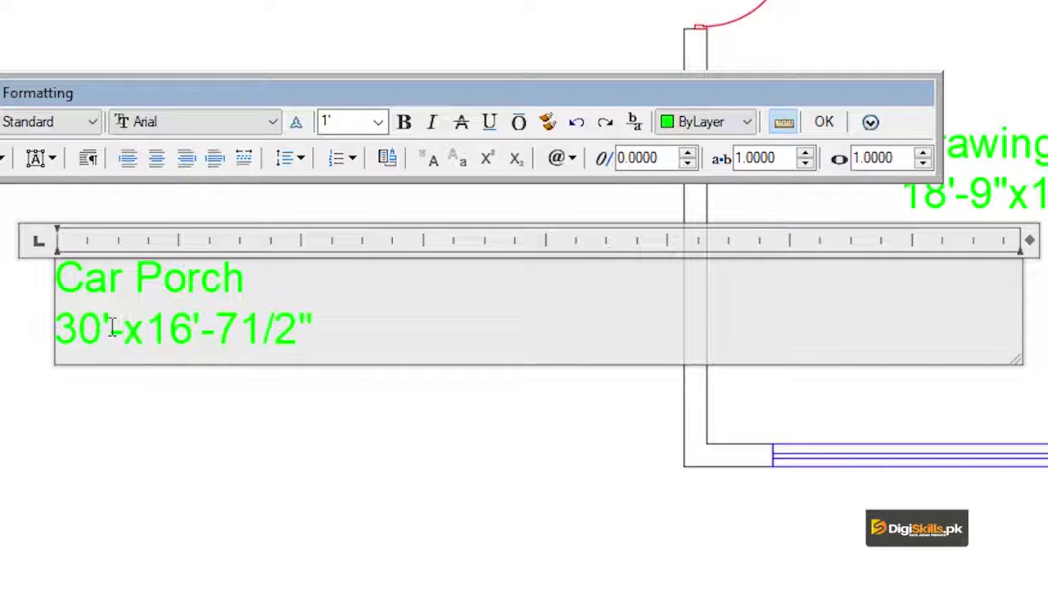
{"action": "type", "text": "/2\"x"}
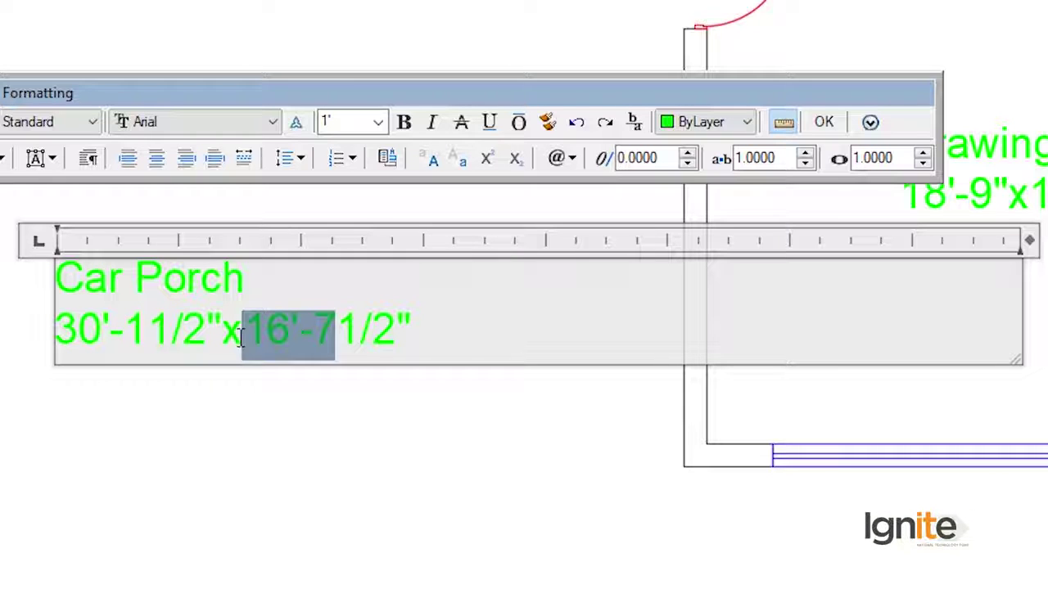
{"action": "type", "text": "10"}
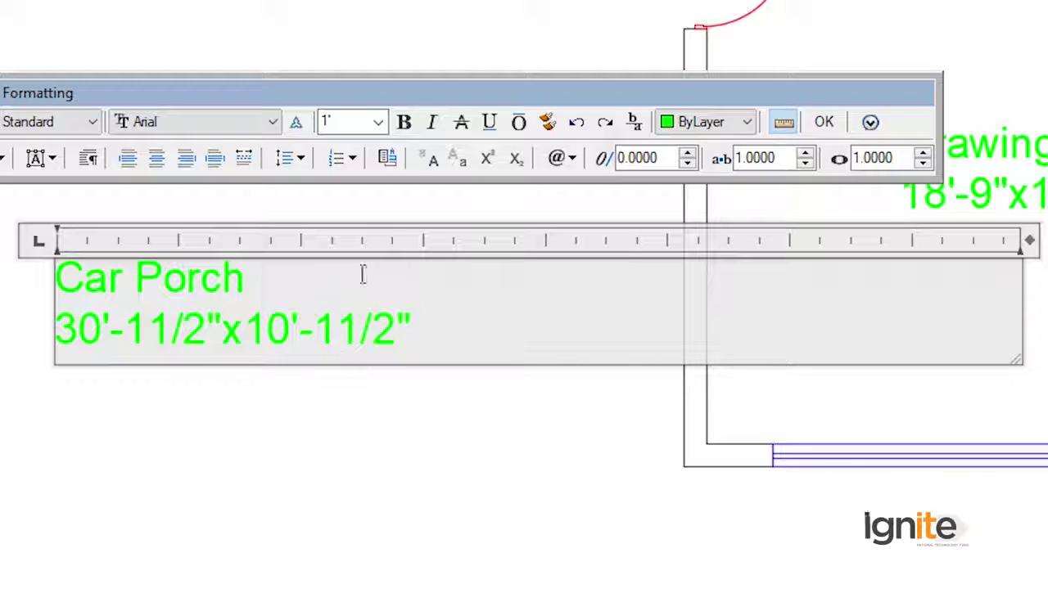
{"action": "left_click", "coordinate": [471, 461]}
Navigate to the Car Porch and lower-left outer wall, then open the Dimension Style Manager
{"action": "scroll", "coordinate": [582, 222], "scroll_direction": "down", "scroll_amount": 4}
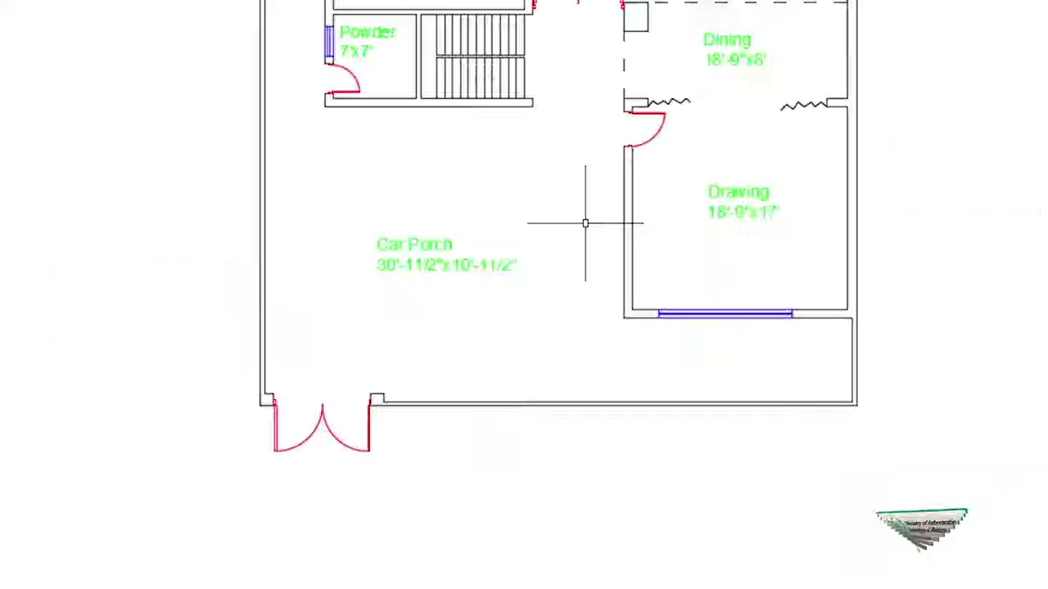
{"action": "scroll", "coordinate": [533, 117], "scroll_direction": "up", "scroll_amount": 2}
{"action": "scroll", "coordinate": [486, 199], "scroll_direction": "up", "scroll_amount": 2}
{"action": "scroll", "coordinate": [586, 270], "scroll_direction": "up", "scroll_amount": 2}
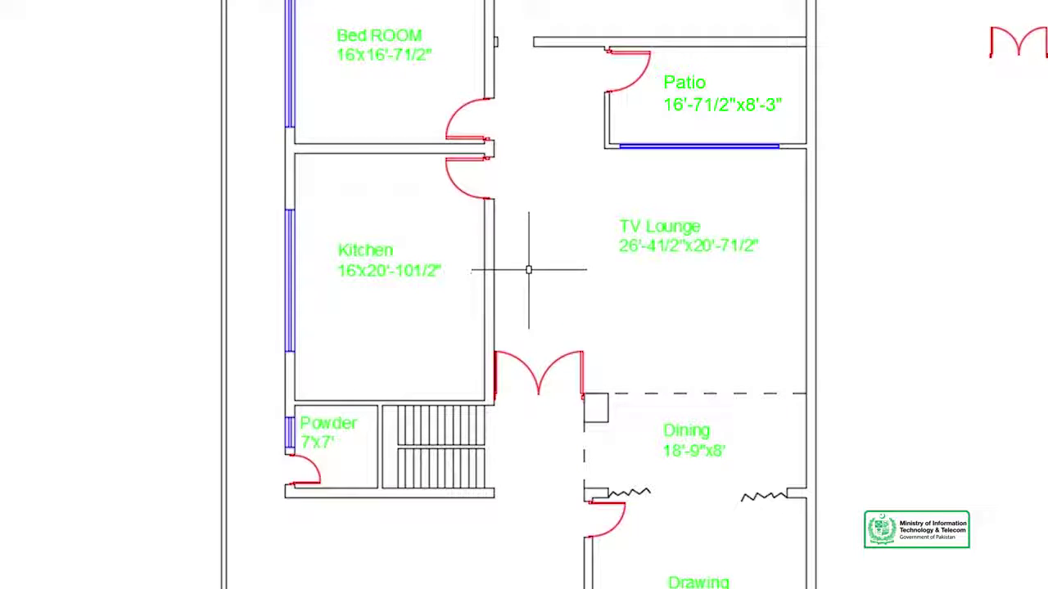
{"action": "scroll", "coordinate": [527, 248], "scroll_direction": "down", "scroll_amount": 2}
{"action": "middle_click_drag", "start_coordinate": [356, 526], "coordinate": [545, 269]}
{"action": "scroll", "coordinate": [450, 449], "scroll_direction": "up", "scroll_amount": 3}
{"action": "scroll", "coordinate": [493, 544], "scroll_direction": "down", "scroll_amount": 2}
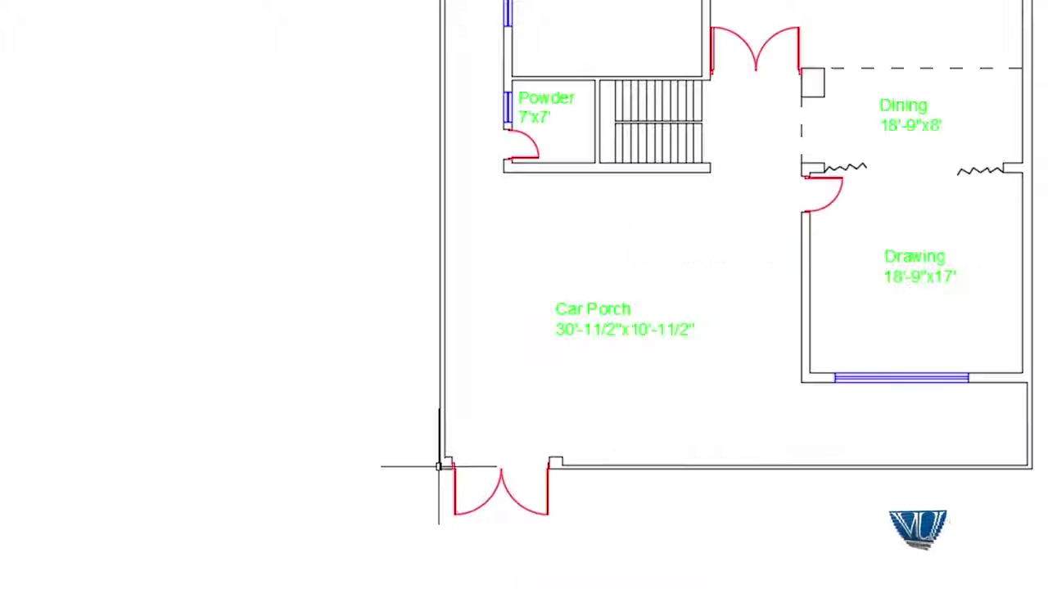
{"action": "middle_click_drag", "start_coordinate": [442, 466], "coordinate": [196, 464]}
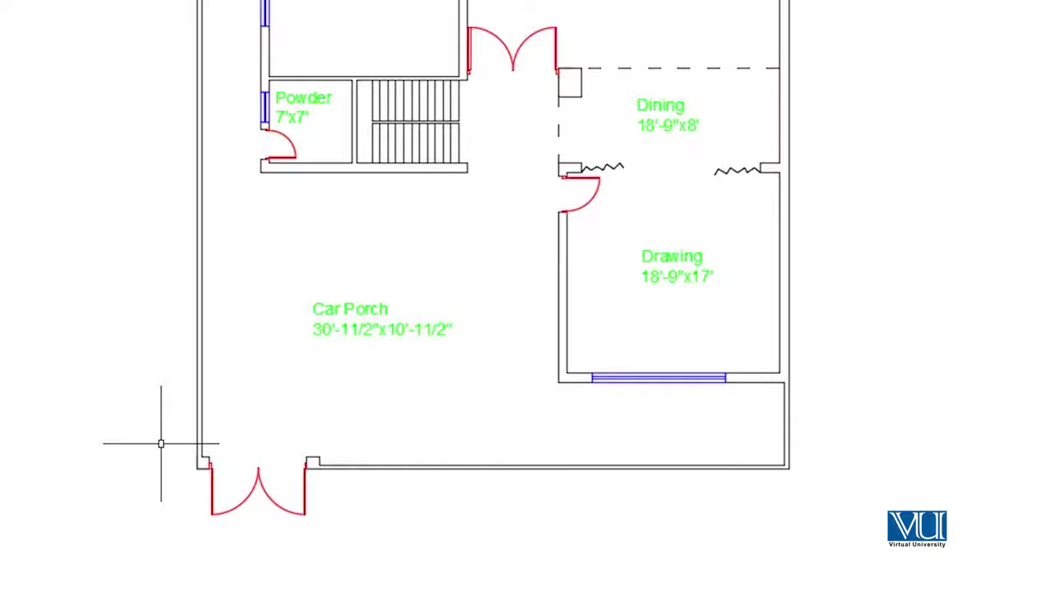
{"action": "type", "text": "d"}
{"action": "key", "text": "Return"}
Give the Standard dimension style a text height of 10 and close the manager
{"action": "left_click", "coordinate": [883, 270]}
{"action": "left_click", "coordinate": [410, 70]}
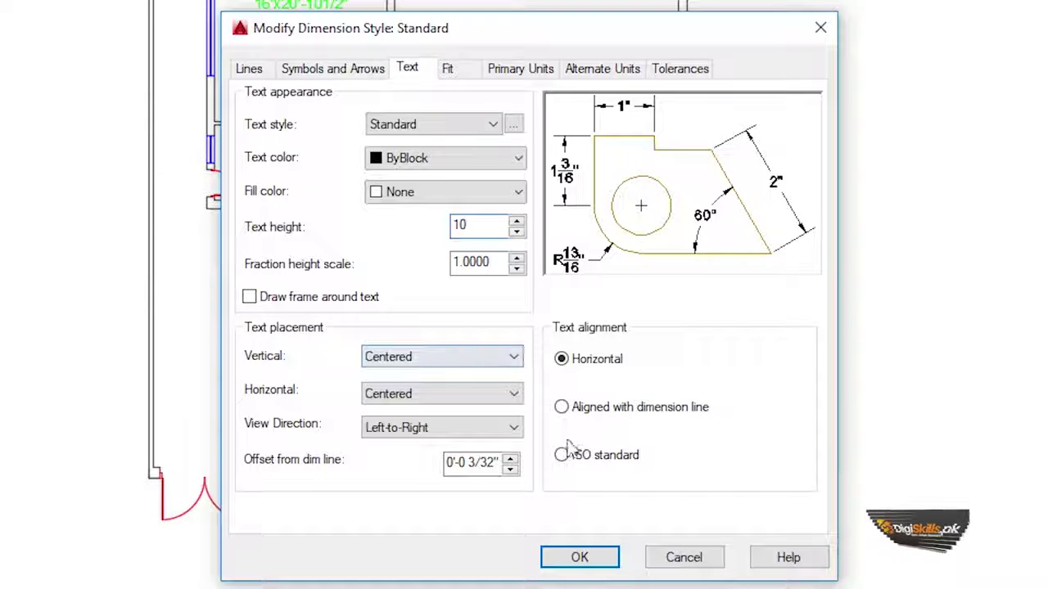
{"action": "left_click", "coordinate": [248, 69]}
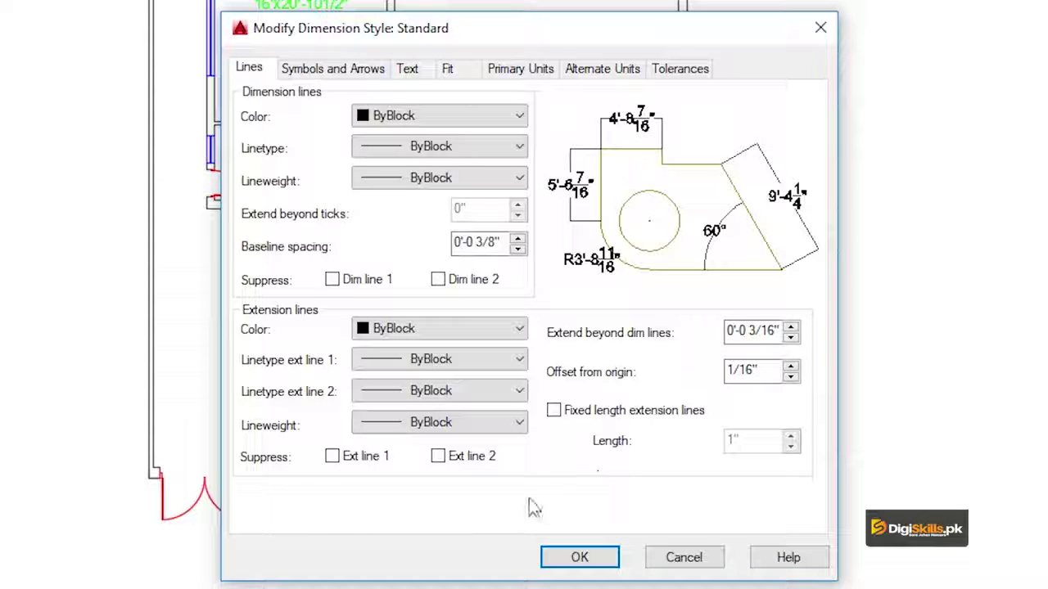
{"action": "left_click", "coordinate": [578, 560]}
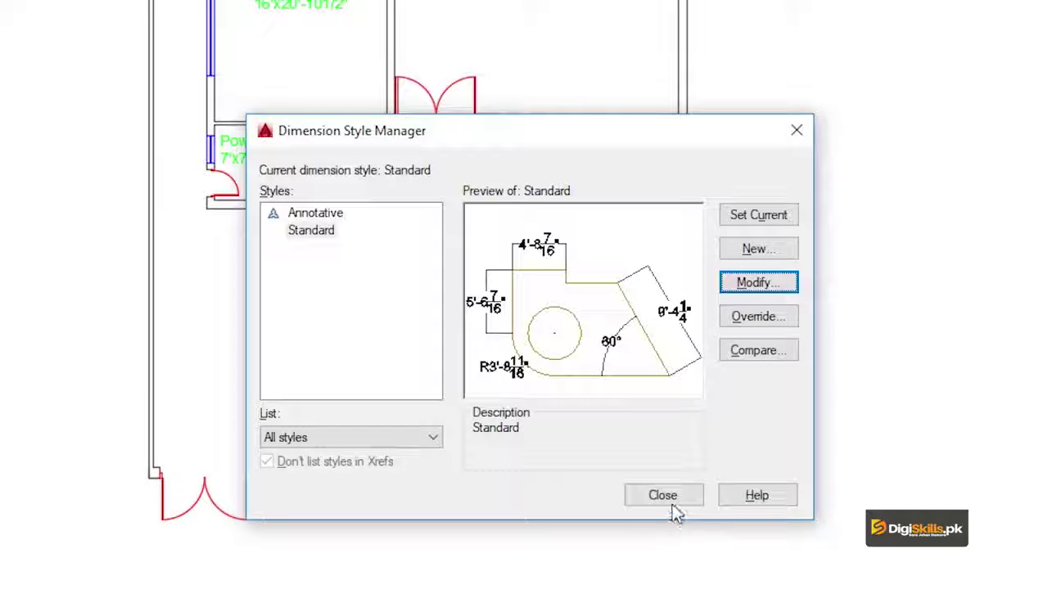
{"action": "left_click", "coordinate": [662, 496]}
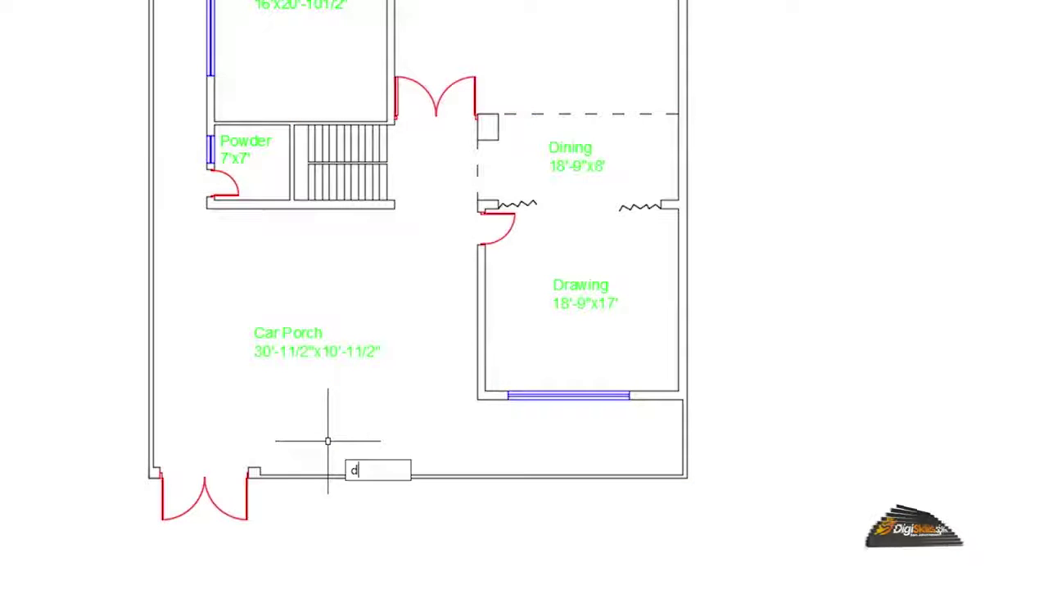
Add a 1'-1" linear dimension on the wall pier beside the entrance door
{"action": "type", "text": "li"}
{"action": "key", "text": "Return"}
{"action": "scroll", "coordinate": [175, 374], "scroll_direction": "up", "scroll_amount": 3}
{"action": "scroll", "coordinate": [288, 190], "scroll_direction": "up", "scroll_amount": 2}
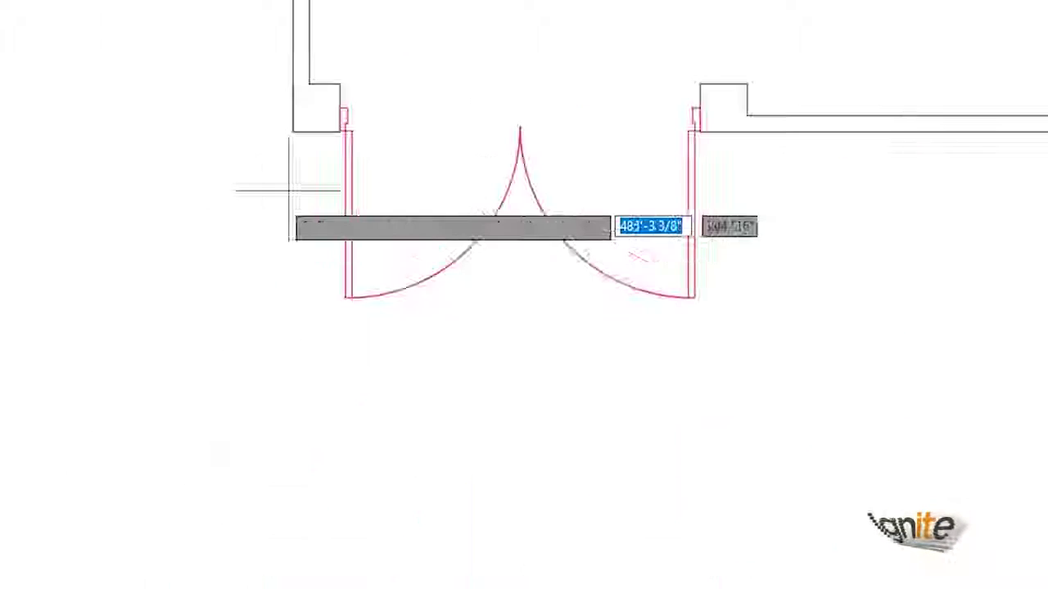
{"action": "left_click", "coordinate": [292, 131]}
{"action": "middle_click_drag", "start_coordinate": [304, 65], "coordinate": [307, 272]}
{"action": "left_click", "coordinate": [307, 273]}
{"action": "left_click", "coordinate": [141, 276]}
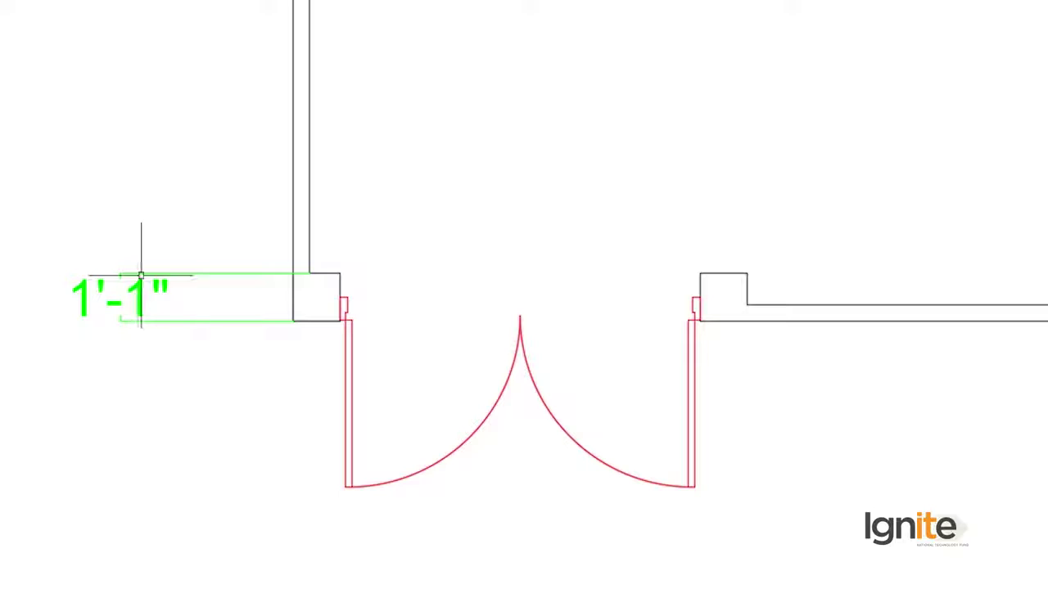
{"action": "scroll", "coordinate": [248, 365], "scroll_direction": "down", "scroll_amount": 2}
{"action": "scroll", "coordinate": [229, 344], "scroll_direction": "down", "scroll_amount": 3}
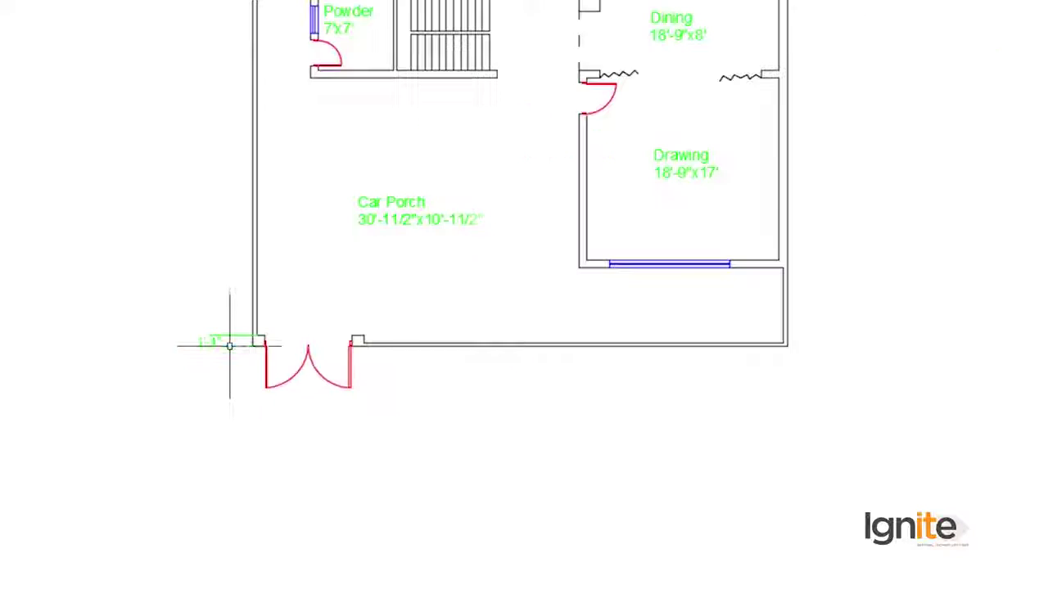
{"action": "middle_click_drag", "start_coordinate": [229, 343], "coordinate": [229, 549]}
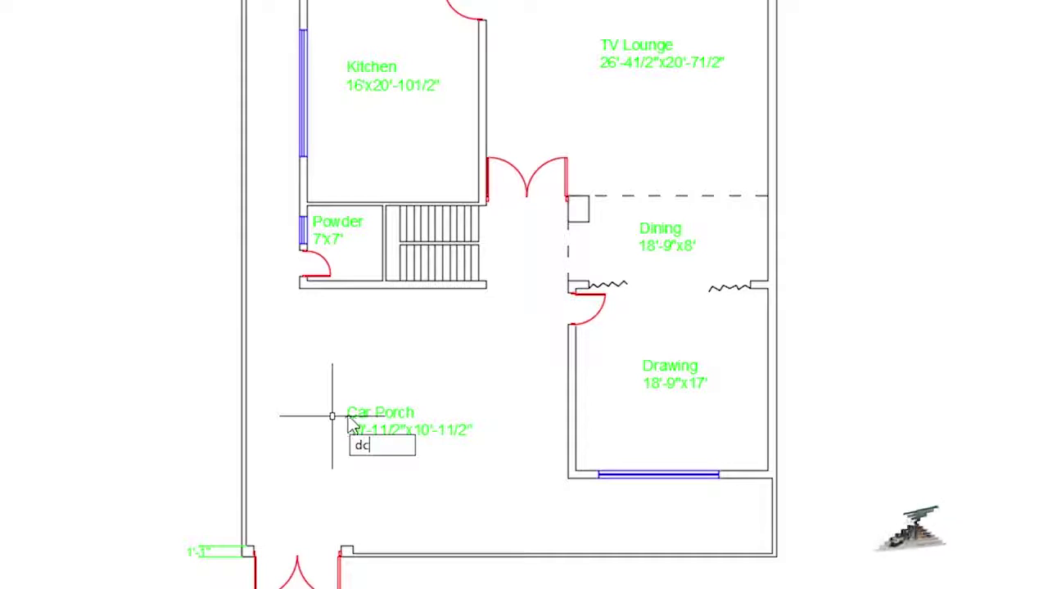
Continue the left-wall chain past the Powder room and Kitchen wall (2'-4 3/4", 4 1/2")
{"action": "key", "text": "Return"}
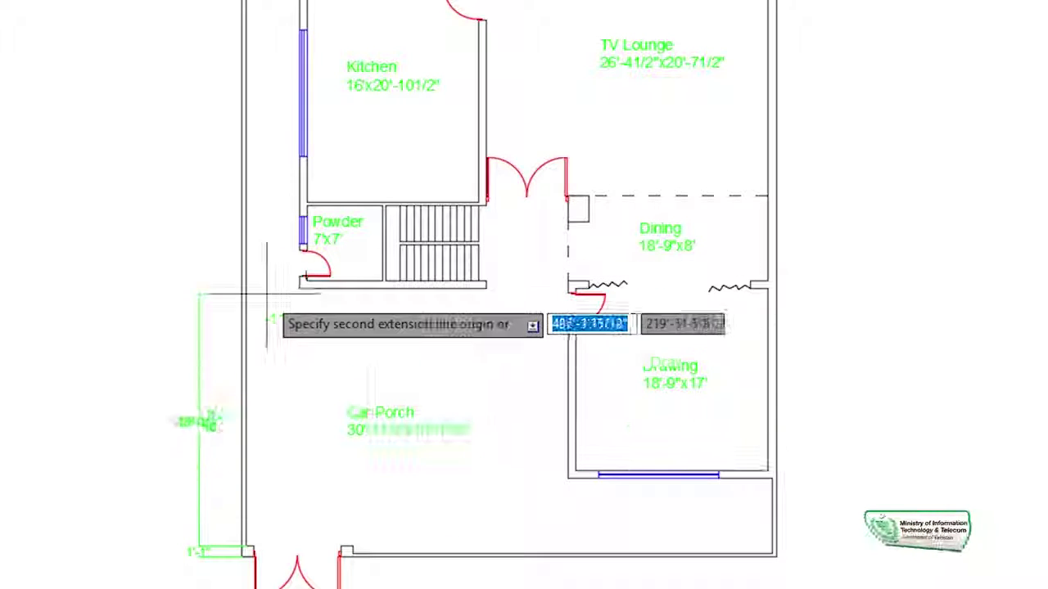
{"action": "scroll", "coordinate": [262, 311], "scroll_direction": "up", "scroll_amount": 4}
{"action": "middle_click_drag", "start_coordinate": [327, 234], "coordinate": [432, 235]}
{"action": "left_click", "coordinate": [481, 224]}
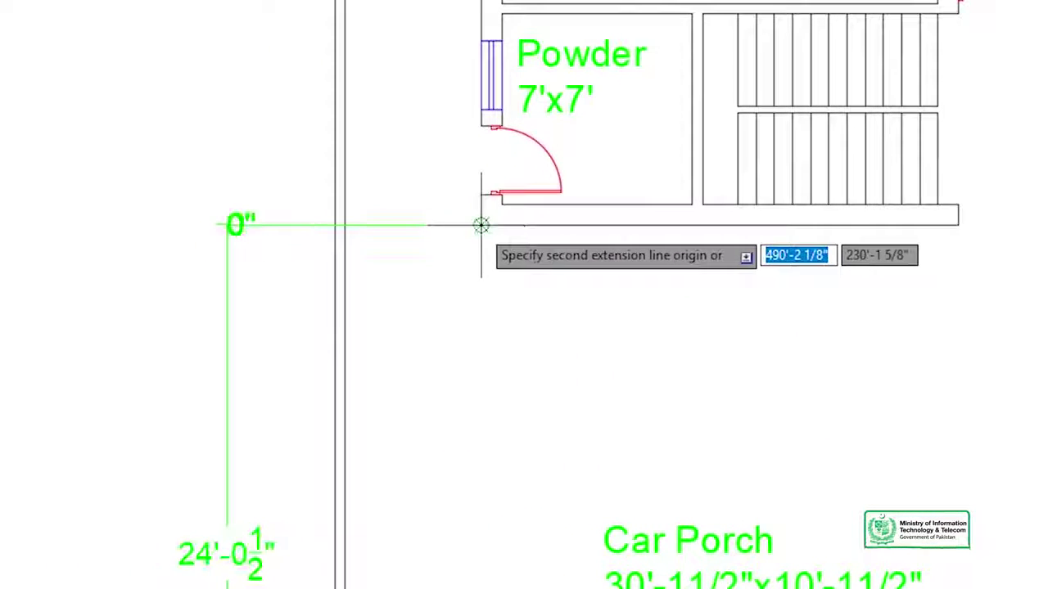
{"action": "left_click", "coordinate": [481, 194]}
{"action": "left_click", "coordinate": [479, 129]}
{"action": "mouse_move", "coordinate": [442, 106]}
{"action": "middle_mouse_down"}
{"action": "mouse_move", "coordinate": [427, 412]}
{"action": "mouse_move", "coordinate": [405, 518]}
{"action": "middle_mouse_up"}
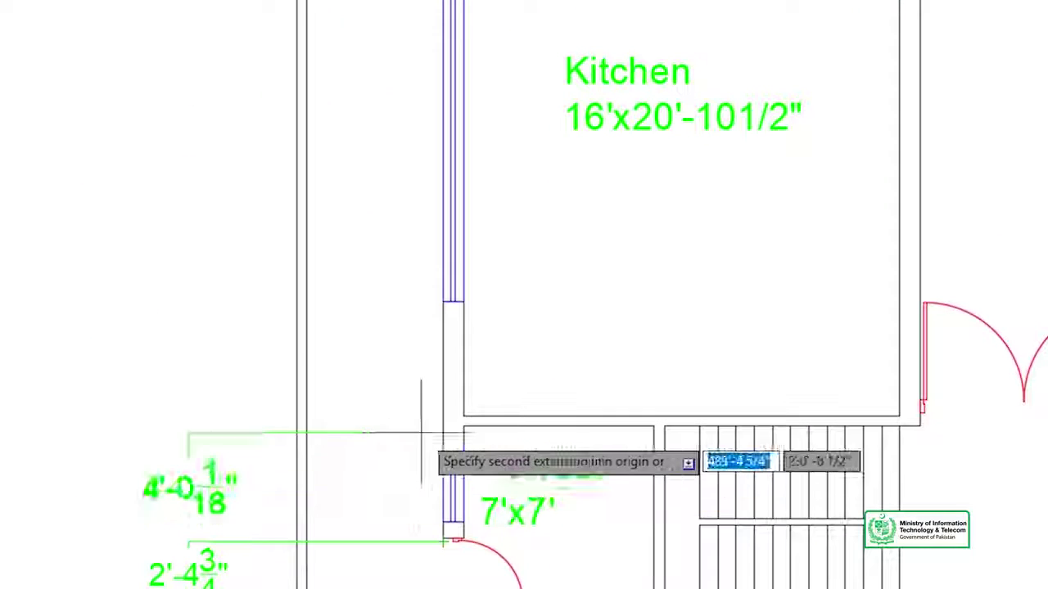
{"action": "left_click", "coordinate": [463, 417]}
{"action": "left_click", "coordinate": [463, 417]}
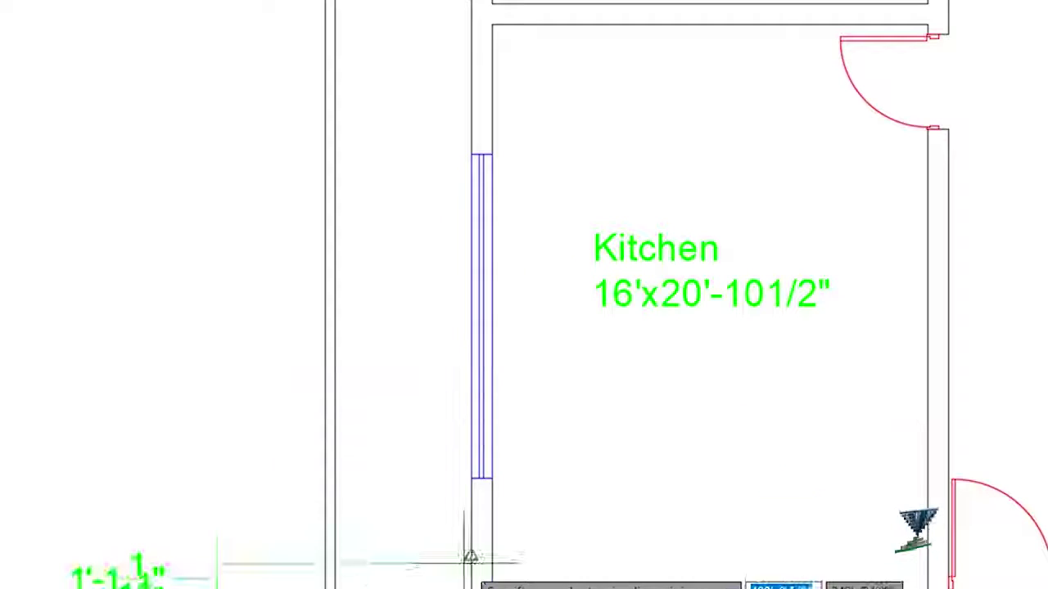
{"action": "left_click", "coordinate": [491, 477]}
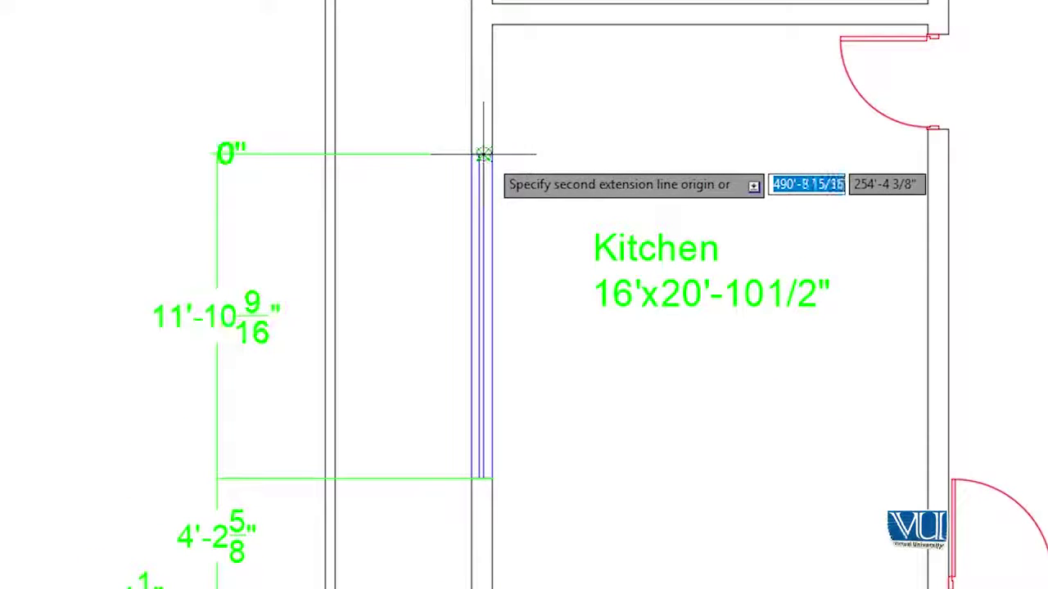
Add continued dimensions 4'-9 5/16", 9", 11'-2 1/8" and 3'-11 11/16" up the wall
{"action": "middle_click_drag", "start_coordinate": [452, 93], "coordinate": [456, 386]}
{"action": "scroll", "coordinate": [456, 386], "scroll_direction": "up", "scroll_amount": 3}
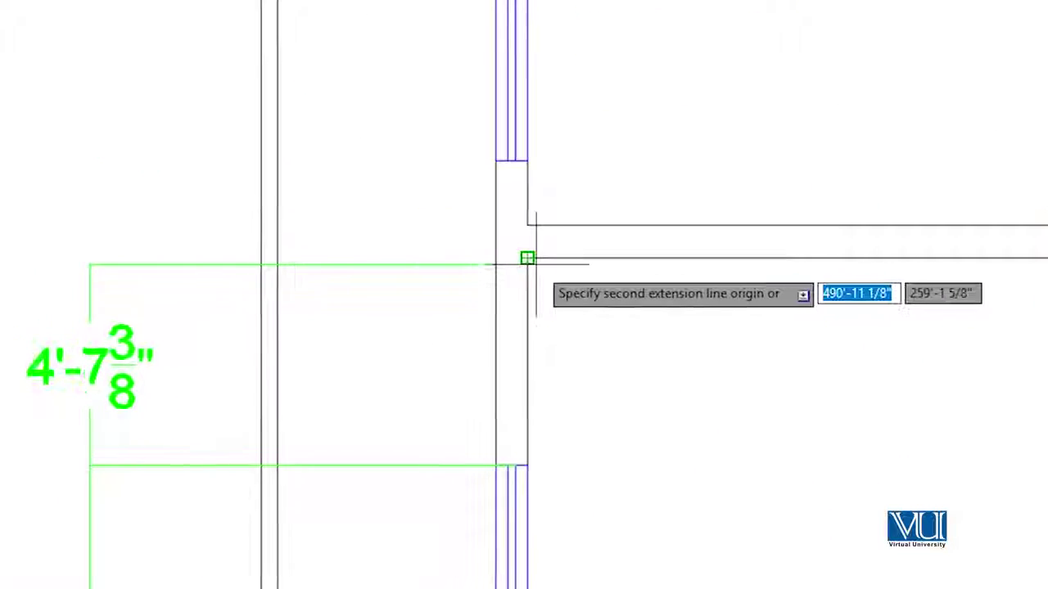
{"action": "left_click", "coordinate": [545, 255]}
{"action": "left_click", "coordinate": [545, 225]}
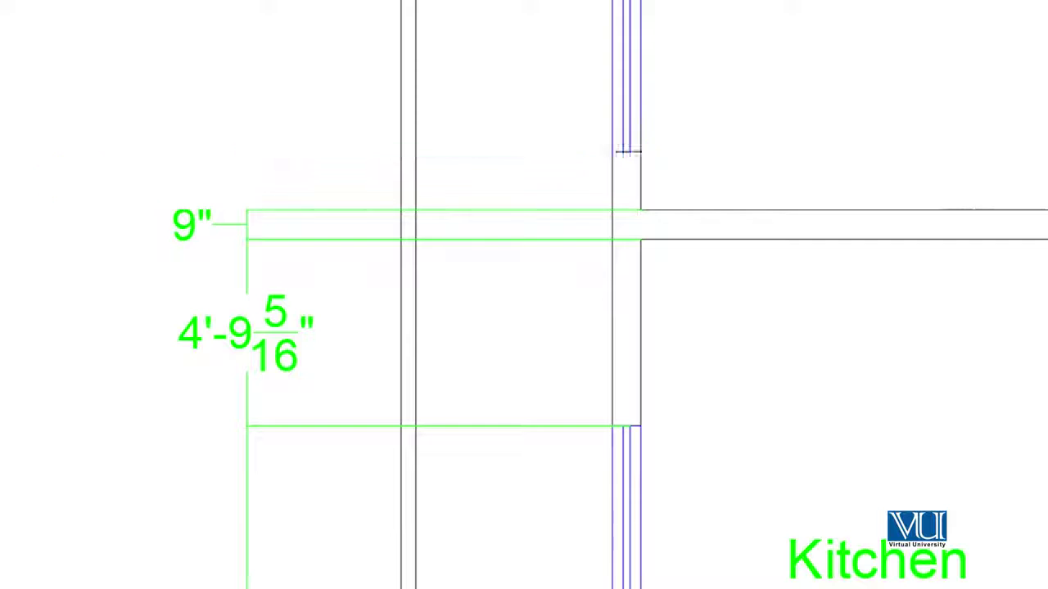
{"action": "middle_click_drag", "start_coordinate": [635, 218], "coordinate": [565, 334]}
{"action": "scroll", "coordinate": [566, 334], "scroll_direction": "down", "scroll_amount": 1}
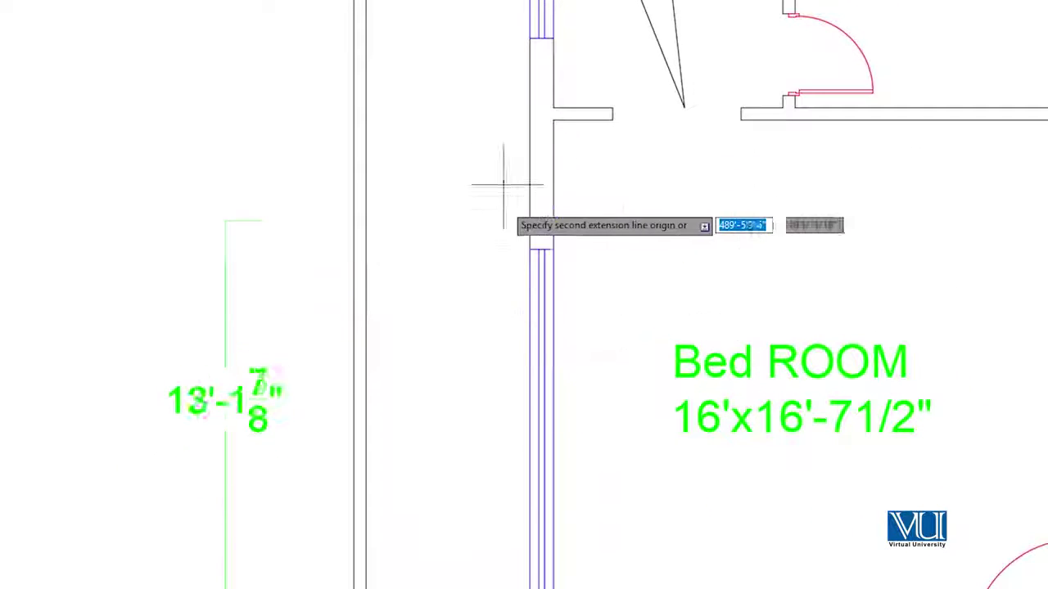
{"action": "left_click", "coordinate": [553, 249]}
{"action": "left_click", "coordinate": [553, 119]}
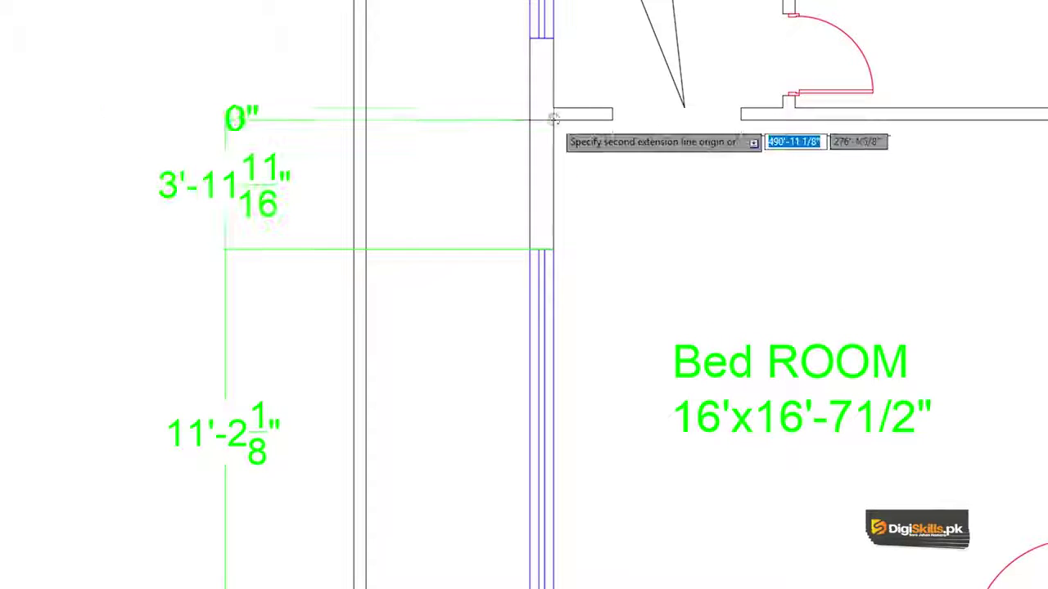
Finish the chain with 2'-1 3/8", 5'-0 7/16", 2'-10 1/8", 9" and 7', then show the whole plan
{"action": "middle_click_drag", "start_coordinate": [555, 143], "coordinate": [557, 159]}
{"action": "scroll", "coordinate": [557, 160], "scroll_direction": "down", "scroll_amount": 2}
{"action": "left_click", "coordinate": [500, 359]}
{"action": "scroll", "coordinate": [501, 358], "scroll_direction": "up", "scroll_amount": 2}
{"action": "left_click", "coordinate": [505, 195]}
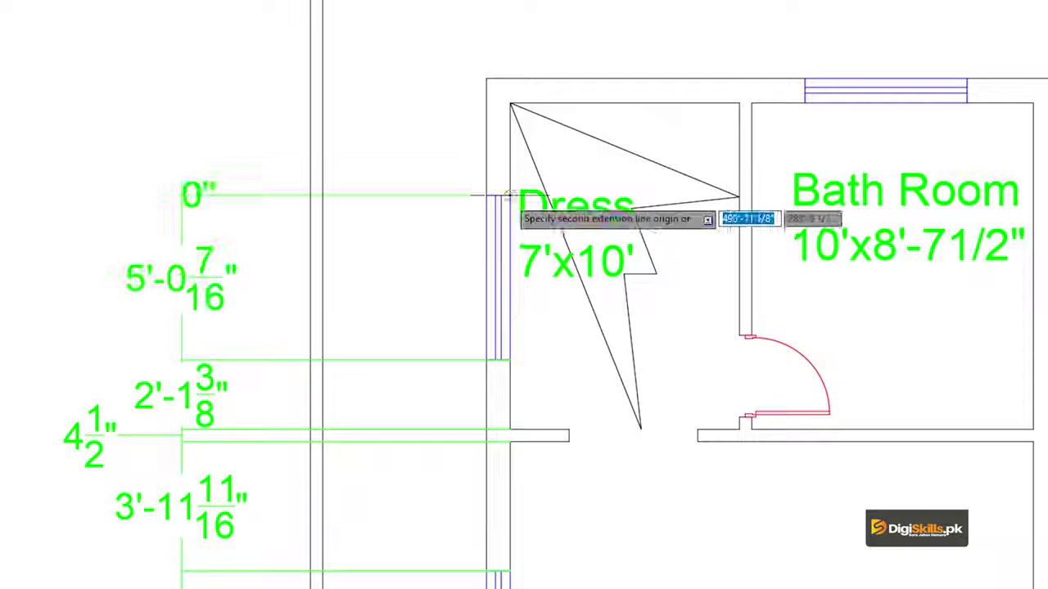
{"action": "left_click", "coordinate": [510, 103]}
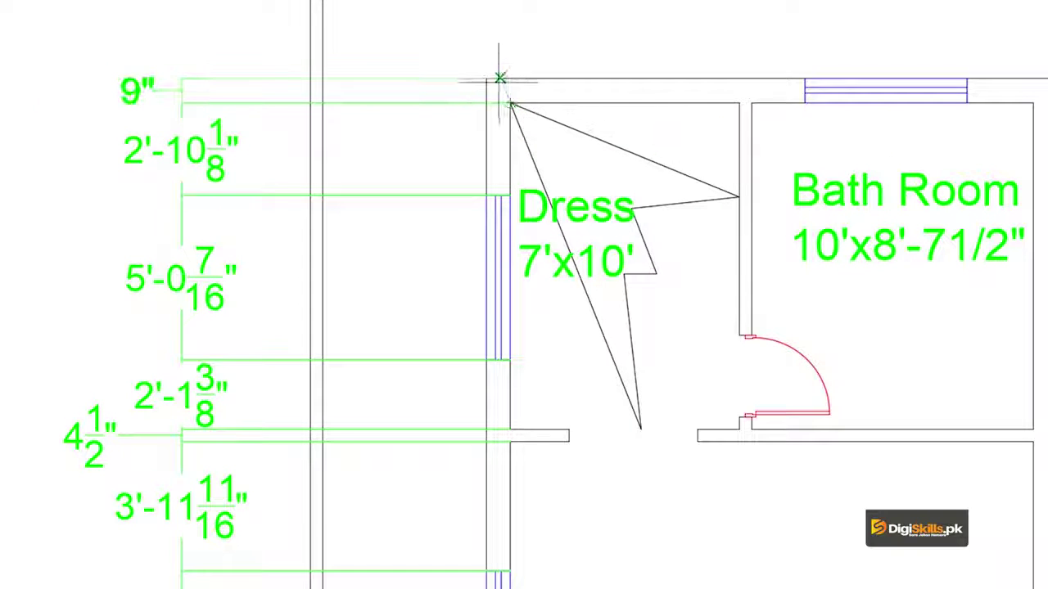
{"action": "left_click", "coordinate": [485, 78]}
{"action": "middle_click_drag", "start_coordinate": [485, 78], "coordinate": [584, 415]}
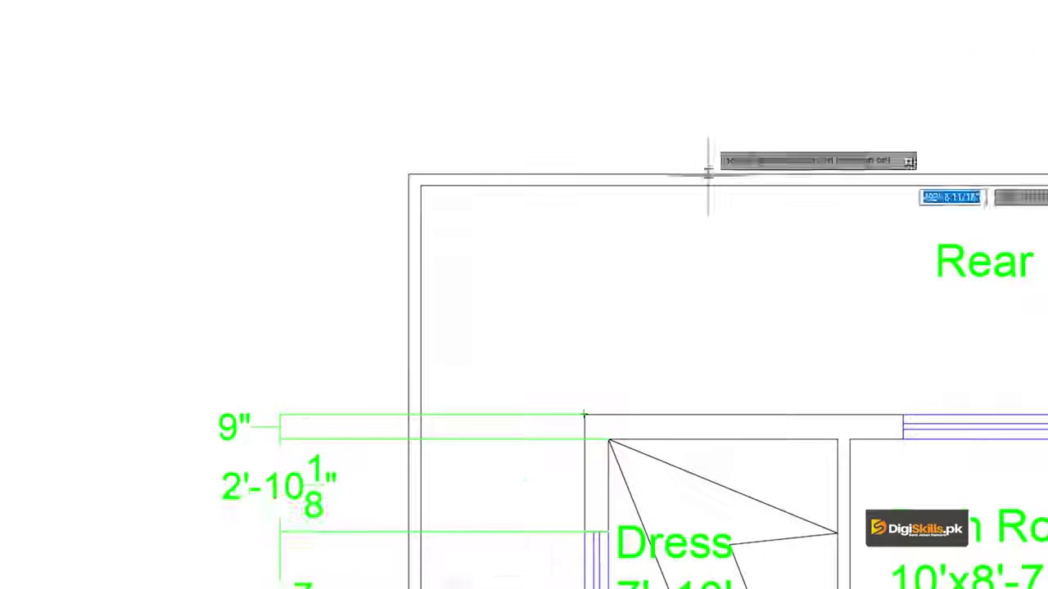
{"action": "left_click", "coordinate": [582, 186]}
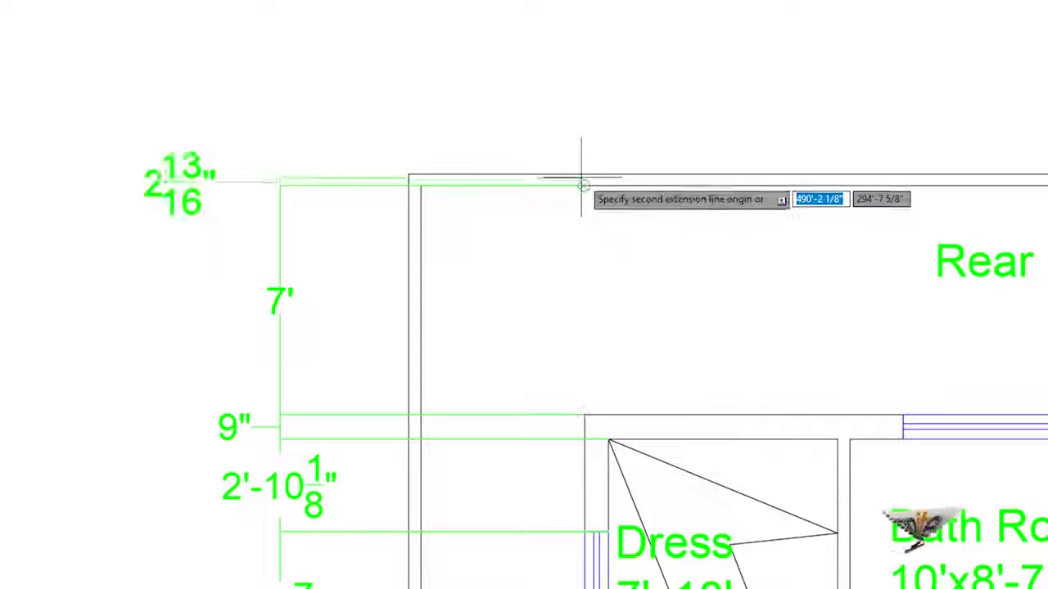
{"action": "key", "text": "Escape"}
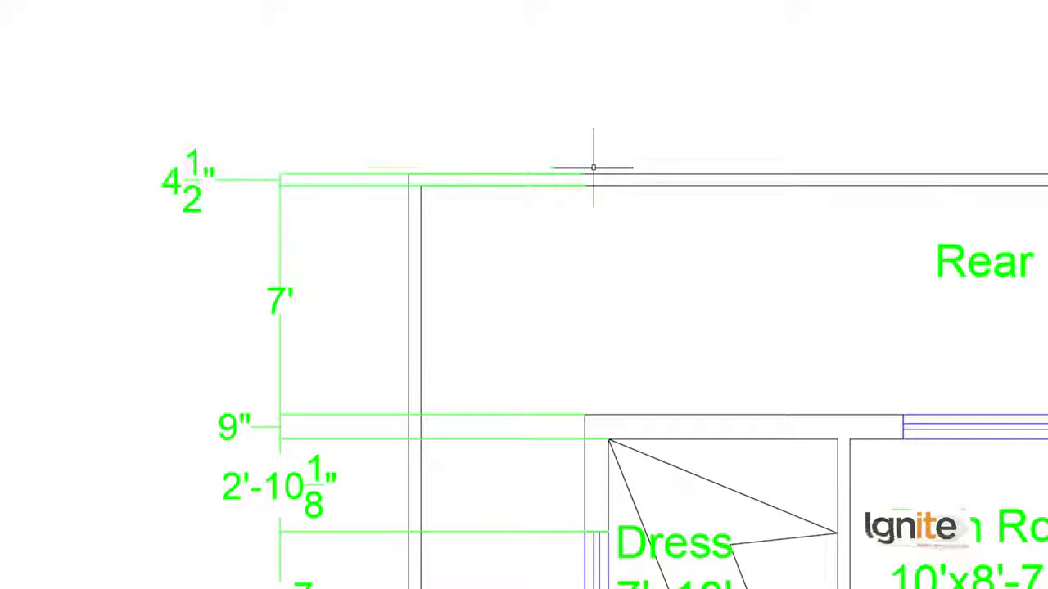
{"action": "scroll", "coordinate": [463, 277], "scroll_direction": "down", "scroll_amount": 2}
{"action": "scroll", "coordinate": [487, 479], "scroll_direction": "down", "scroll_amount": 2}
{"action": "mouse_move", "coordinate": [487, 479]}
{"action": "middle_mouse_down"}
{"action": "mouse_move", "coordinate": [486, 169]}
{"action": "mouse_move", "coordinate": [484, 247]}
{"action": "middle_mouse_up"}
{"action": "scroll", "coordinate": [487, 169], "scroll_direction": "down", "scroll_amount": 2}
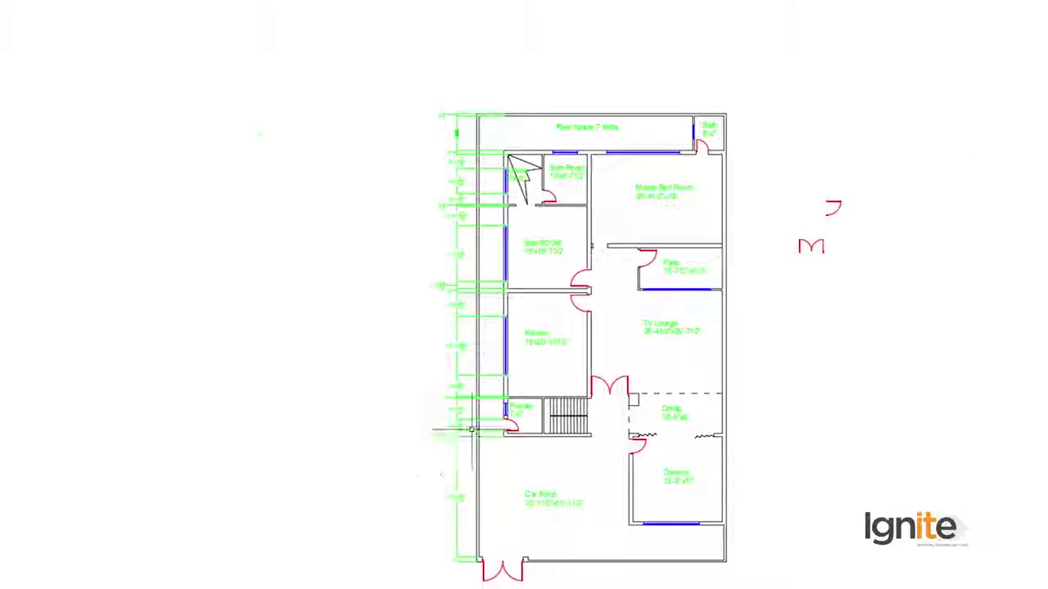
Change the Standard style's dimension text height from 10 to 7"
{"action": "scroll", "coordinate": [471, 428], "scroll_direction": "up", "scroll_amount": 2}
{"action": "middle_click_drag", "start_coordinate": [471, 429], "coordinate": [388, 279]}
{"action": "key", "text": "Return"}
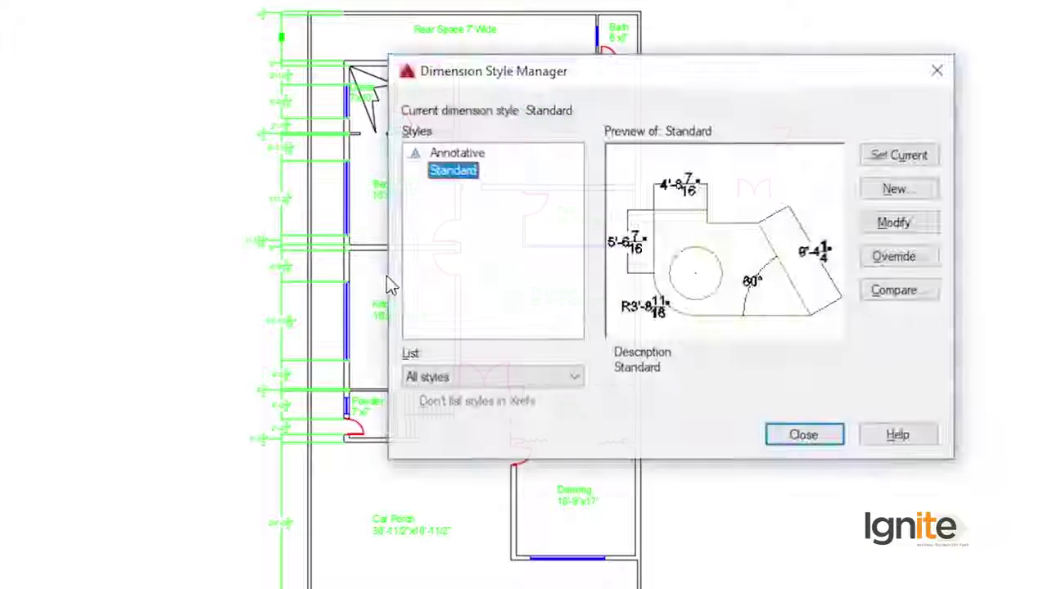
{"action": "left_click", "coordinate": [903, 221]}
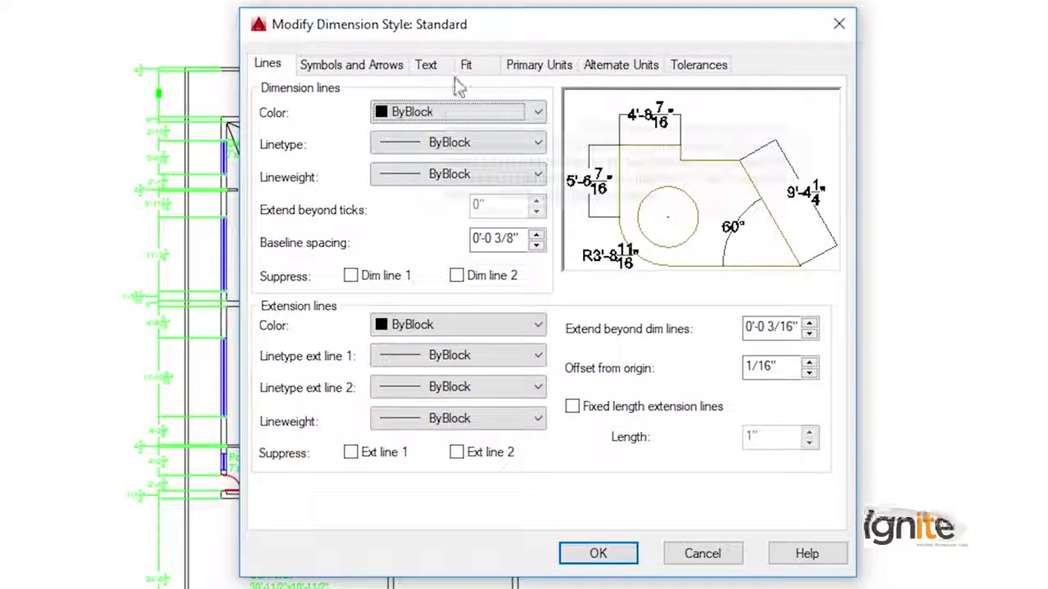
{"action": "left_click", "coordinate": [456, 52]}
{"action": "type", "text": "\""}
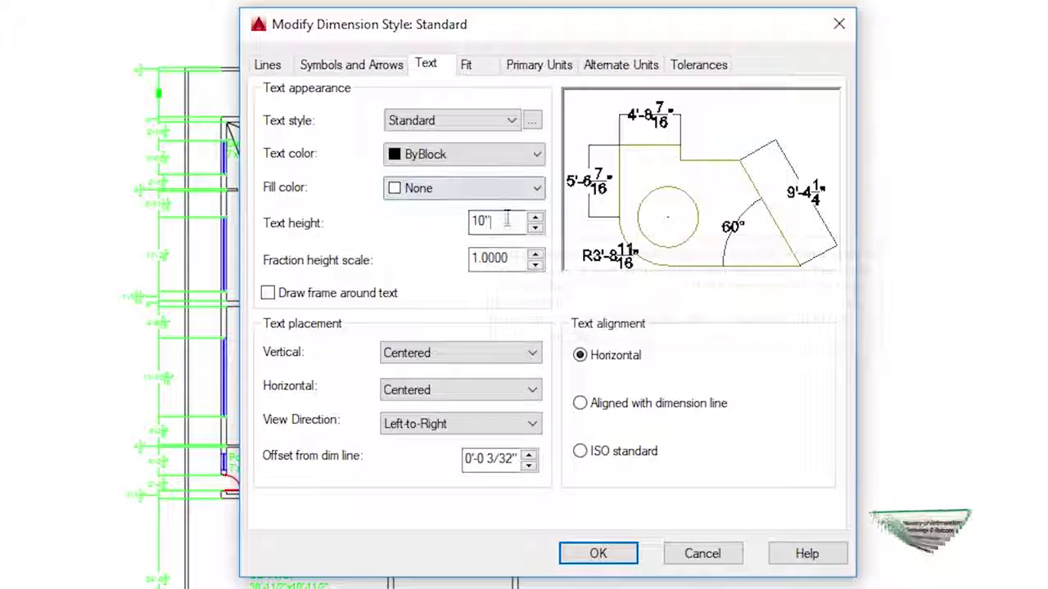
{"action": "type", "text": "7"}
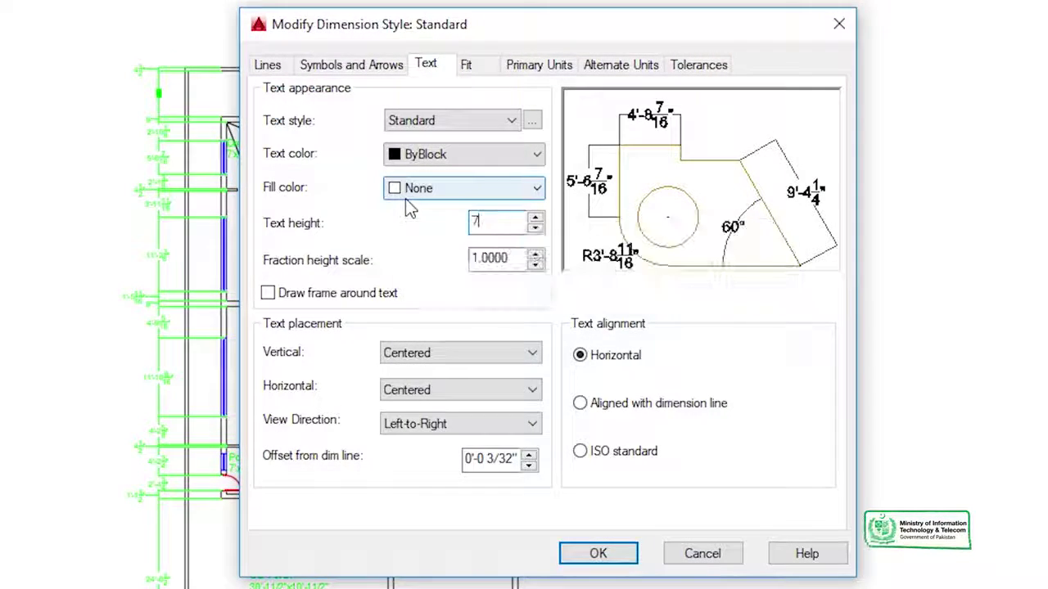
{"action": "type", "text": "\""}
{"action": "left_click", "coordinate": [598, 554]}
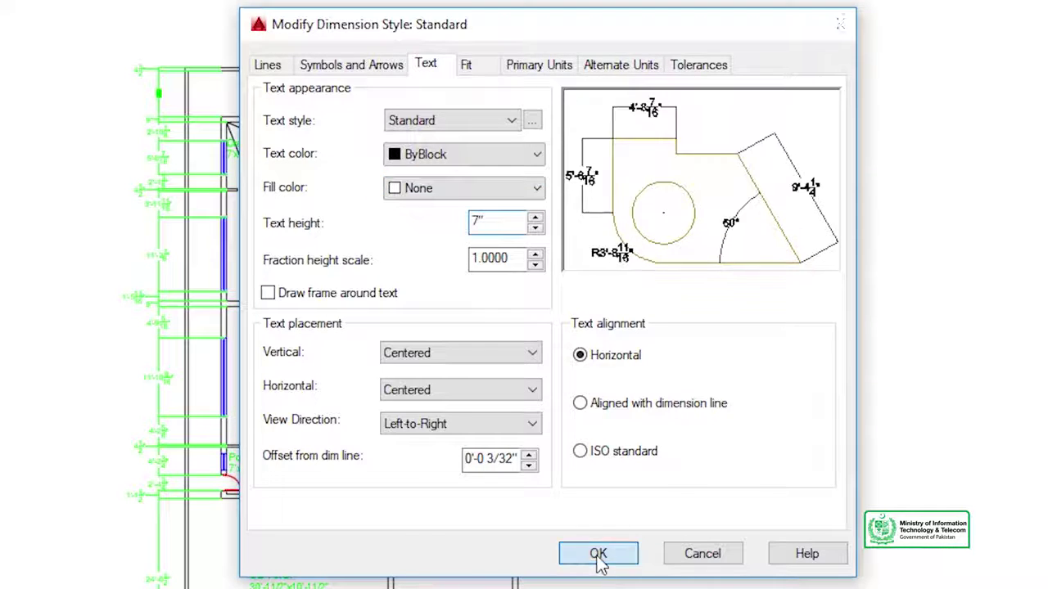
{"action": "left_click", "coordinate": [681, 492]}
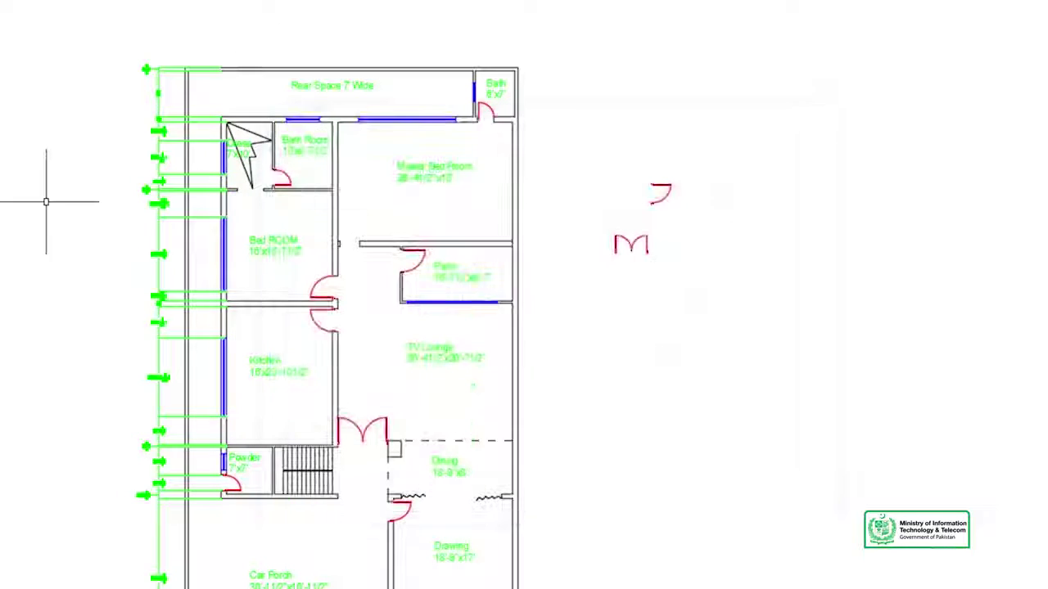
Dimension the 4½" top-left wall thickness with a linear dimension placed above the top wall
{"action": "scroll", "coordinate": [46, 199], "scroll_direction": "up", "scroll_amount": 5}
{"action": "scroll", "coordinate": [524, 295], "scroll_direction": "down", "scroll_amount": 5}
{"action": "mouse_move", "coordinate": [598, 180]}
{"action": "middle_mouse_down"}
{"action": "mouse_move", "coordinate": [388, 227]}
{"action": "mouse_move", "coordinate": [142, 477]}
{"action": "mouse_move", "coordinate": [374, 304]}
{"action": "mouse_move", "coordinate": [510, 311]}
{"action": "middle_mouse_up"}
{"action": "scroll", "coordinate": [388, 227], "scroll_direction": "up", "scroll_amount": 5}
{"action": "scroll", "coordinate": [365, 316], "scroll_direction": "up", "scroll_amount": 2}
{"action": "scroll", "coordinate": [365, 316], "scroll_direction": "down", "scroll_amount": 1}
{"action": "scroll", "coordinate": [507, 297], "scroll_direction": "up", "scroll_amount": 1}
{"action": "type", "text": "li"}
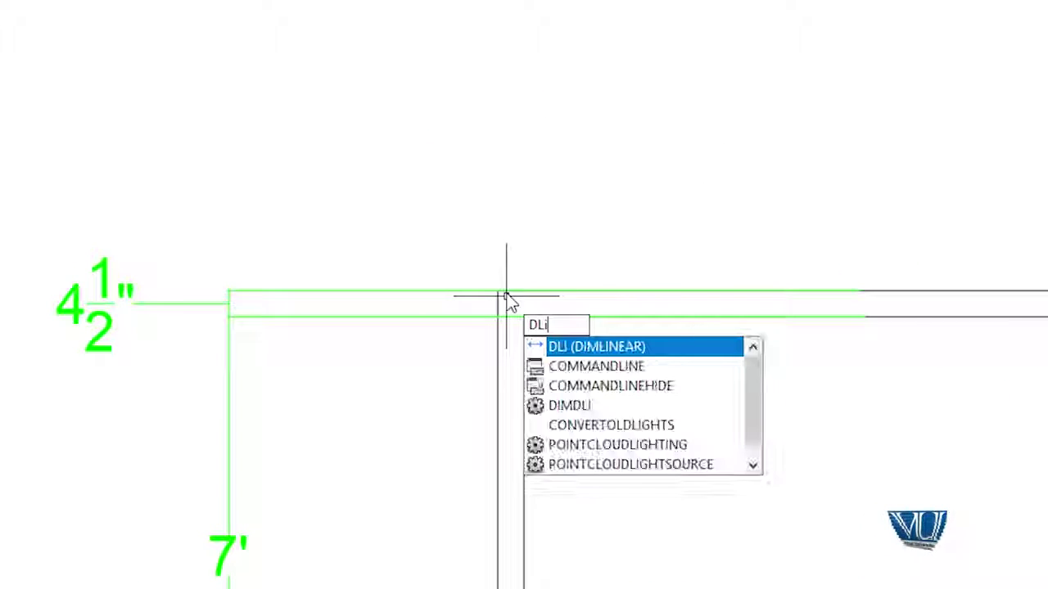
{"action": "key", "text": "Return"}
{"action": "scroll", "coordinate": [491, 291], "scroll_direction": "up", "scroll_amount": 2}
{"action": "left_click", "coordinate": [500, 289]}
{"action": "left_click", "coordinate": [541, 330]}
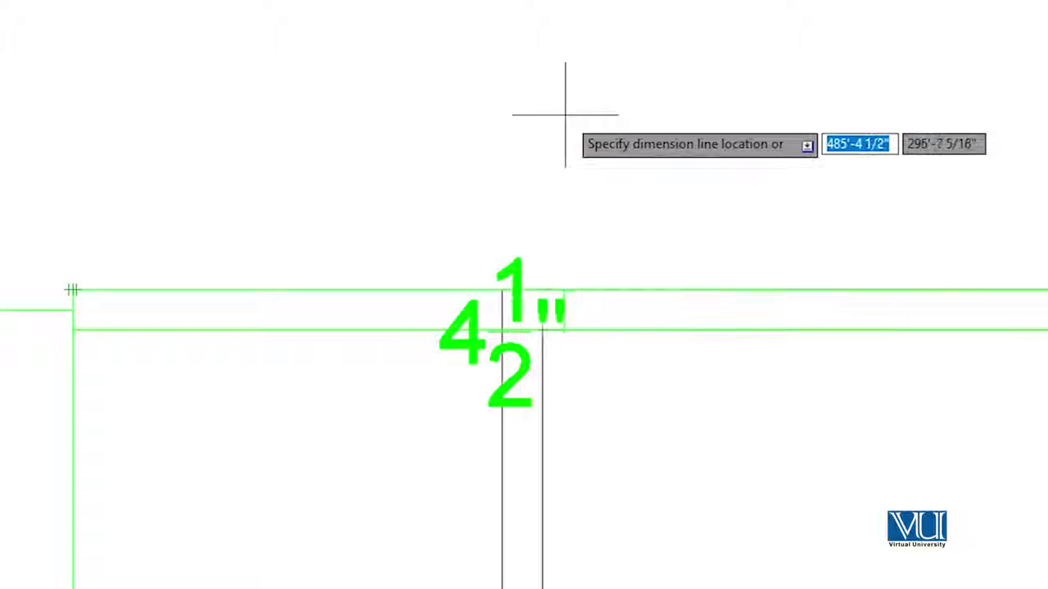
{"action": "left_click", "coordinate": [645, 58]}
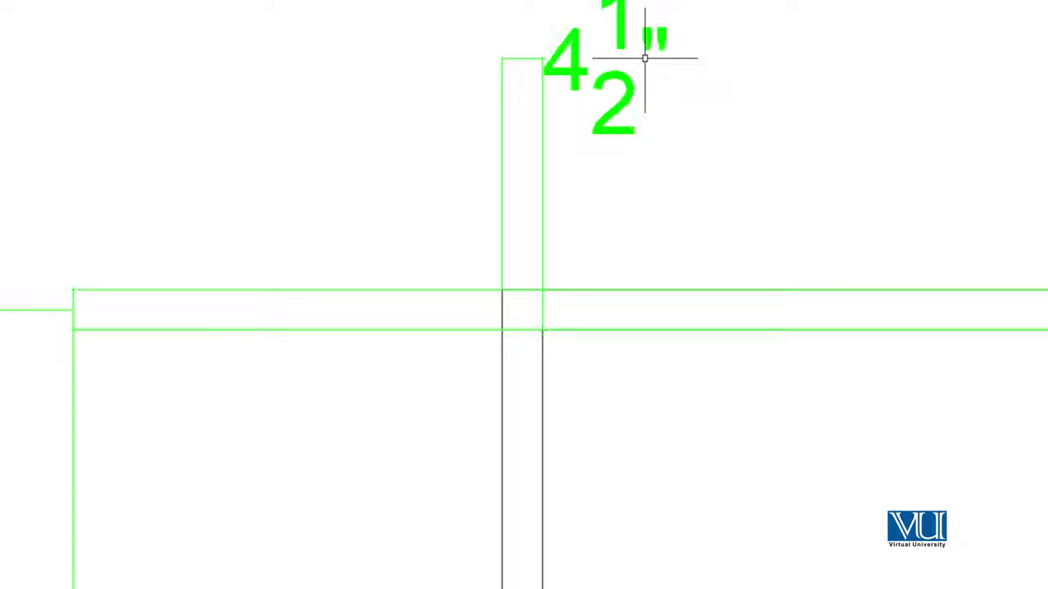
Continue the top-wall chain with 5', 9'-9¼" and 4'-11½" dimensions to the window edges
{"action": "scroll", "coordinate": [669, 160], "scroll_direction": "down", "scroll_amount": 2}
{"action": "key", "text": "Return"}
{"action": "scroll", "coordinate": [673, 187], "scroll_direction": "down", "scroll_amount": 2}
{"action": "middle_click_drag", "start_coordinate": [808, 210], "coordinate": [274, 249]}
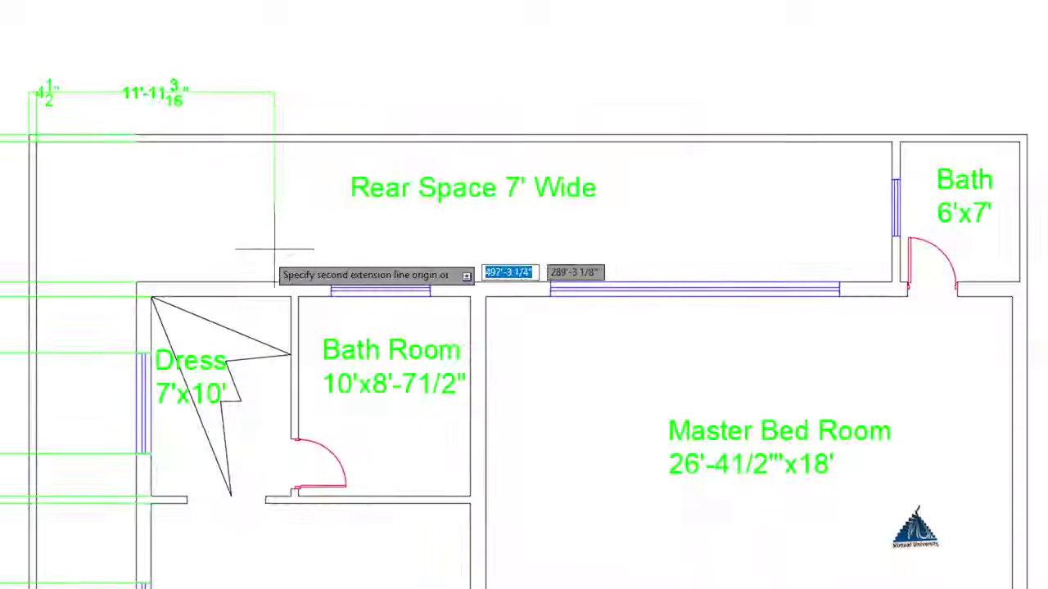
{"action": "left_click", "coordinate": [136, 281]}
{"action": "left_click", "coordinate": [331, 282]}
{"action": "left_click", "coordinate": [429, 283]}
Extend the chain with 2'-0¼", 9", 3'-3⅛", 14'-5 11/16" and 2'-10½" to the right outer wall
{"action": "left_click", "coordinate": [470, 296]}
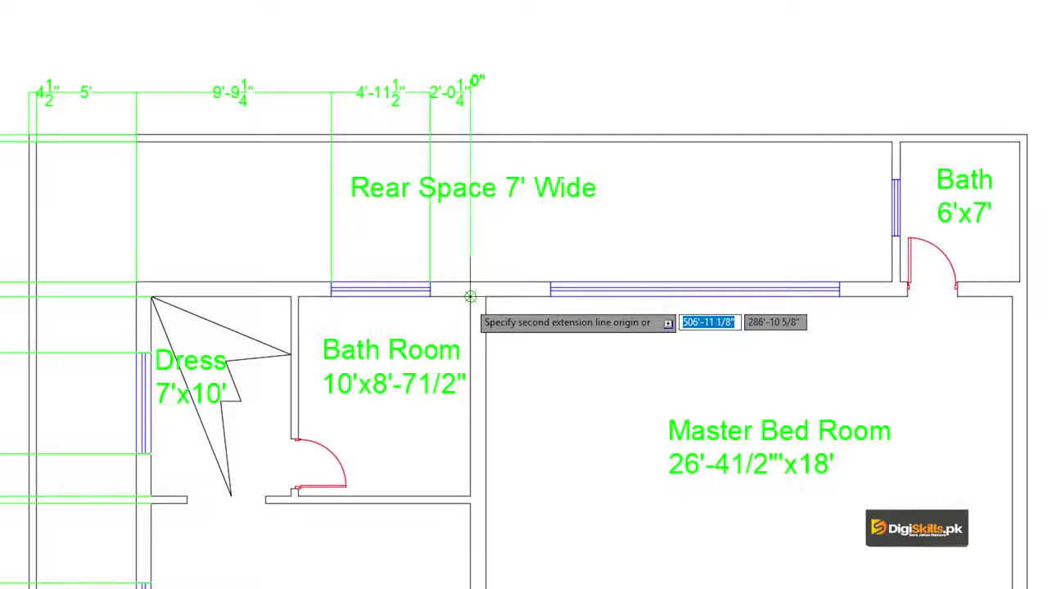
{"action": "left_click", "coordinate": [486, 296]}
{"action": "left_click", "coordinate": [550, 282]}
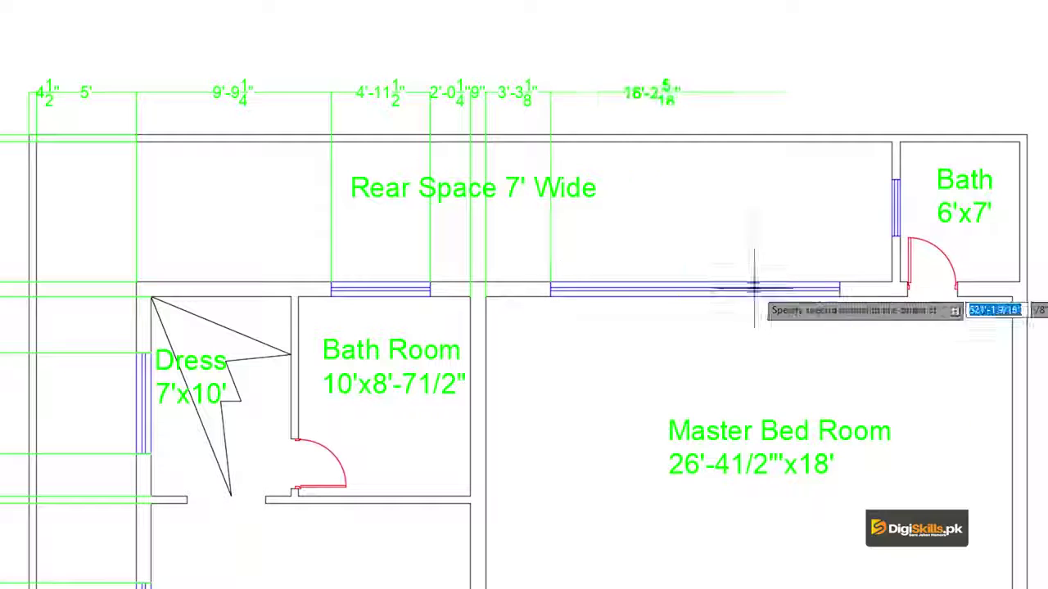
{"action": "left_click", "coordinate": [838, 283]}
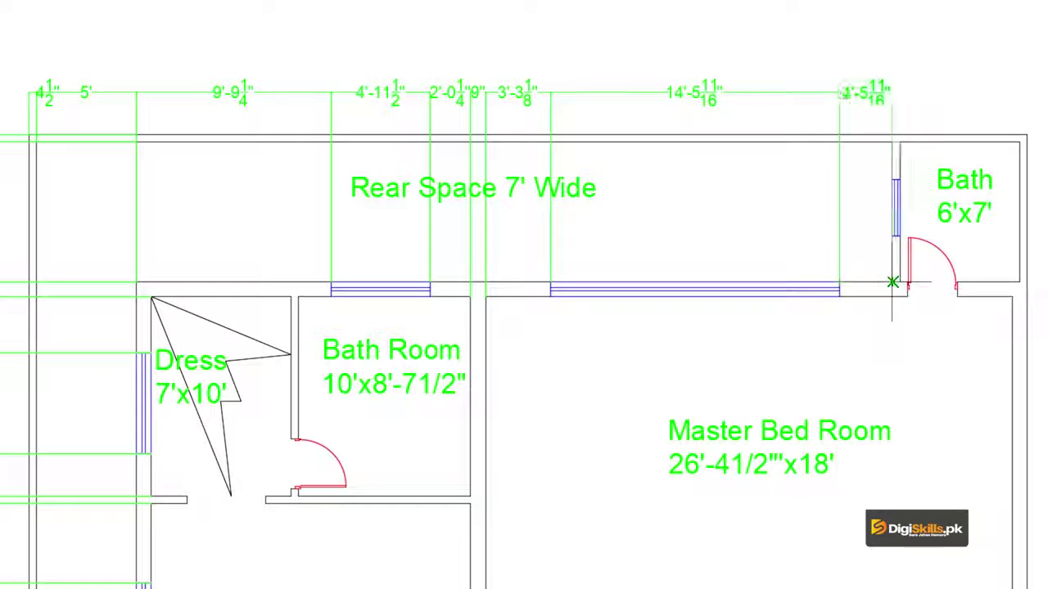
{"action": "left_click", "coordinate": [956, 284]}
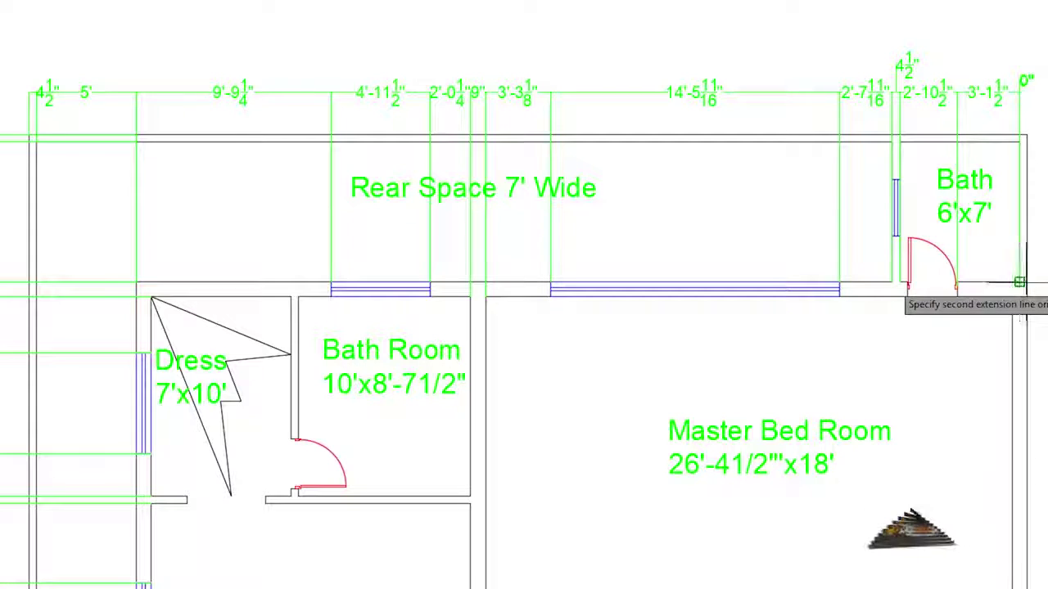
{"action": "scroll", "coordinate": [1019, 282], "scroll_direction": "down", "scroll_amount": 1}
{"action": "left_click", "coordinate": [997, 283]}
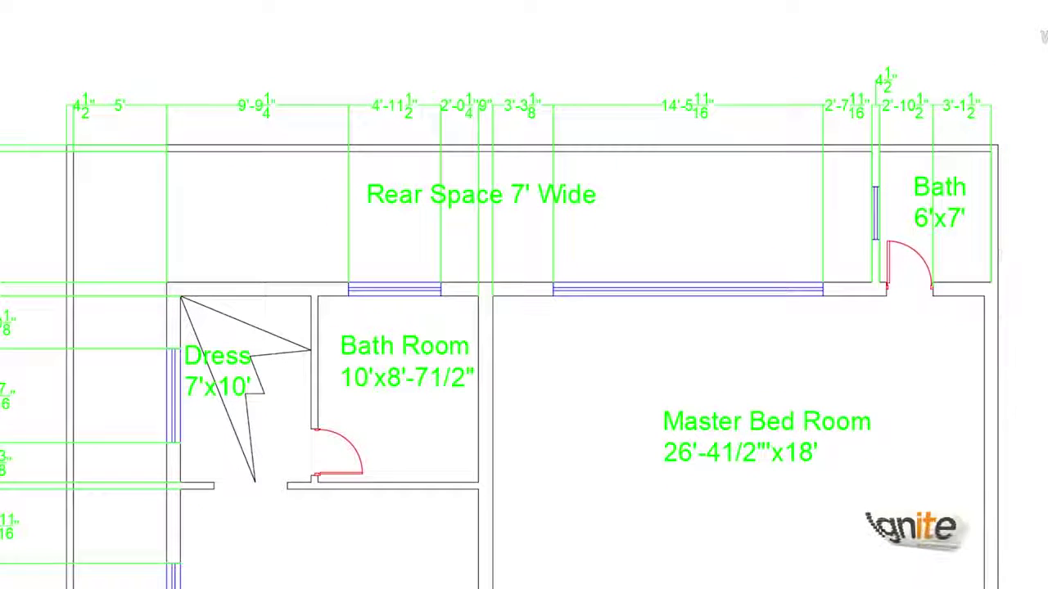
Add a 4½" linear dimension across the right wall beside the Bath 6'x7' room
{"action": "scroll", "coordinate": [20, 163], "scroll_direction": "down", "scroll_amount": 4}
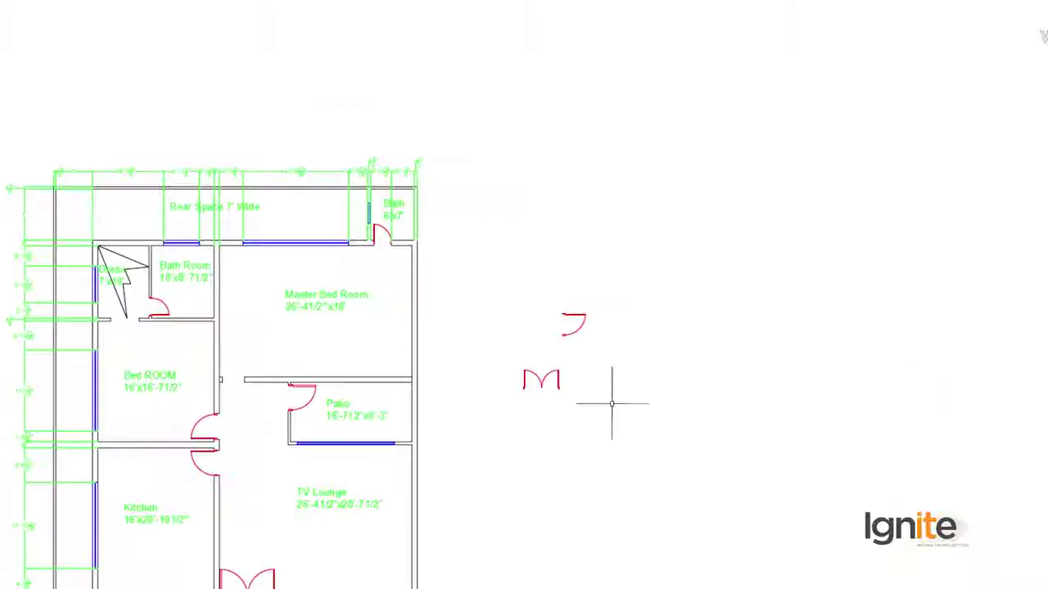
{"action": "middle_click_drag", "start_coordinate": [519, 349], "coordinate": [642, 193]}
{"action": "middle_click_drag", "start_coordinate": [150, 417], "coordinate": [167, 314]}
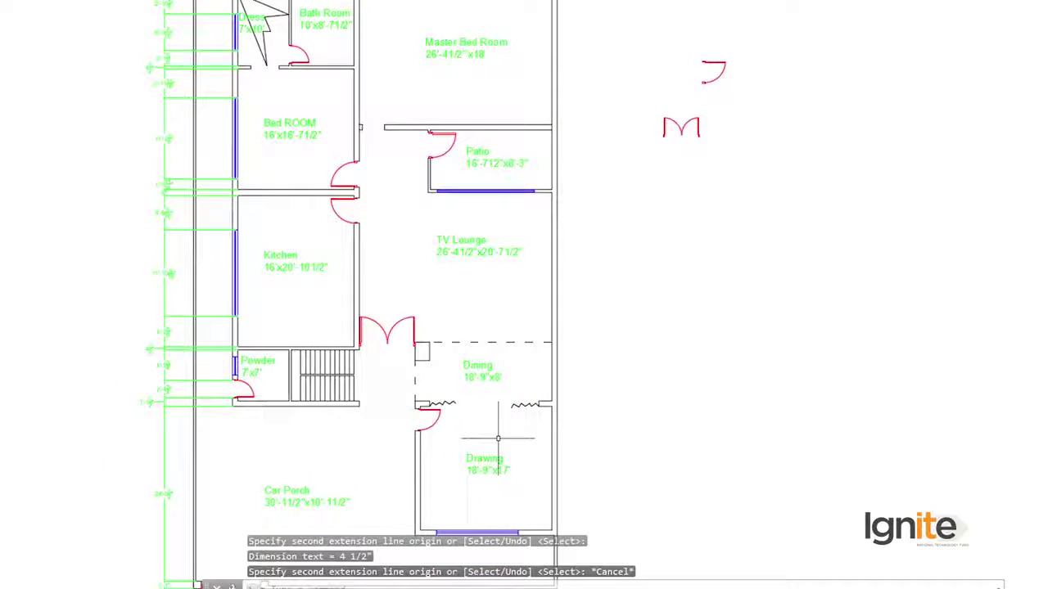
{"action": "middle_click_drag", "start_coordinate": [506, 5], "coordinate": [484, 54]}
{"action": "scroll", "coordinate": [484, 54], "scroll_direction": "up", "scroll_amount": 4}
{"action": "scroll", "coordinate": [510, 70], "scroll_direction": "up", "scroll_amount": 3}
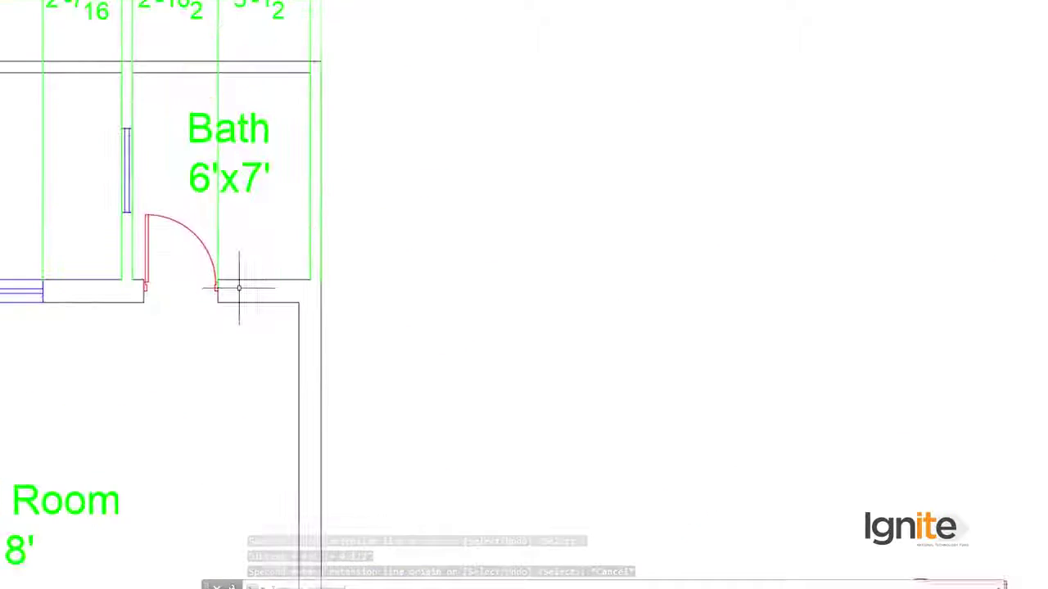
{"action": "middle_click_drag", "start_coordinate": [227, 292], "coordinate": [300, 355]}
{"action": "scroll", "coordinate": [386, 206], "scroll_direction": "up", "scroll_amount": 2}
{"action": "scroll", "coordinate": [486, 262], "scroll_direction": "up", "scroll_amount": 1}
{"action": "scroll", "coordinate": [601, 327], "scroll_direction": "up", "scroll_amount": 1}
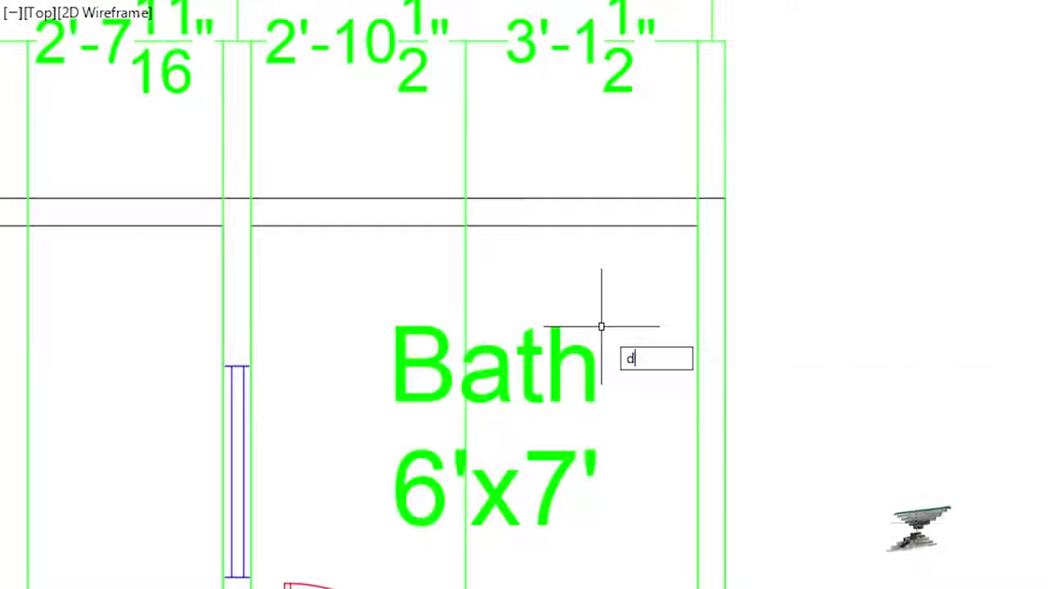
{"action": "type", "text": "i"}
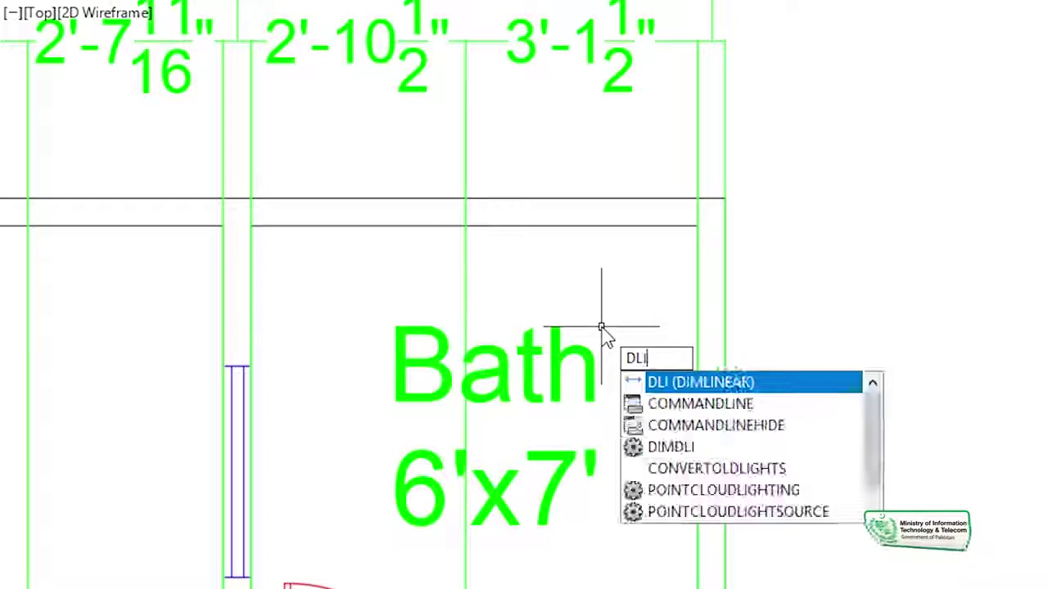
{"action": "key", "text": "Return"}
{"action": "scroll", "coordinate": [712, 197], "scroll_direction": "down", "scroll_amount": 1}
{"action": "scroll", "coordinate": [777, 229], "scroll_direction": "up", "scroll_amount": 2}
{"action": "scroll", "coordinate": [770, 254], "scroll_direction": "up", "scroll_amount": 2}
{"action": "left_click", "coordinate": [750, 328]}
{"action": "left_click", "coordinate": [678, 402]}
{"action": "scroll", "coordinate": [737, 393], "scroll_direction": "down", "scroll_amount": 1}
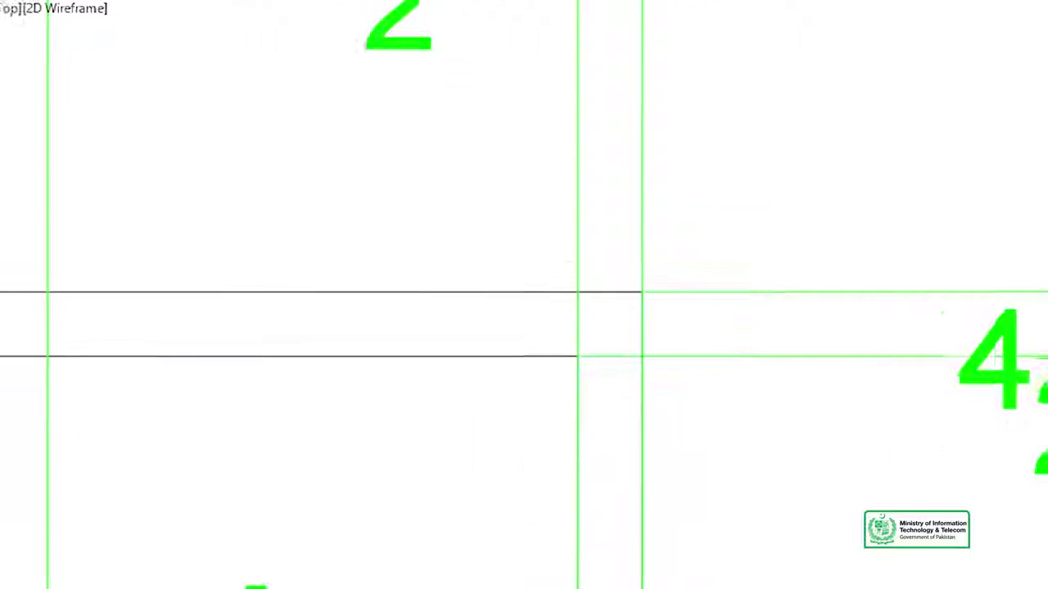
{"action": "scroll", "coordinate": [900, 81], "scroll_direction": "down", "scroll_amount": 2}
{"action": "left_click", "coordinate": [889, 237]}
{"action": "scroll", "coordinate": [881, 242], "scroll_direction": "down", "scroll_amount": 3}
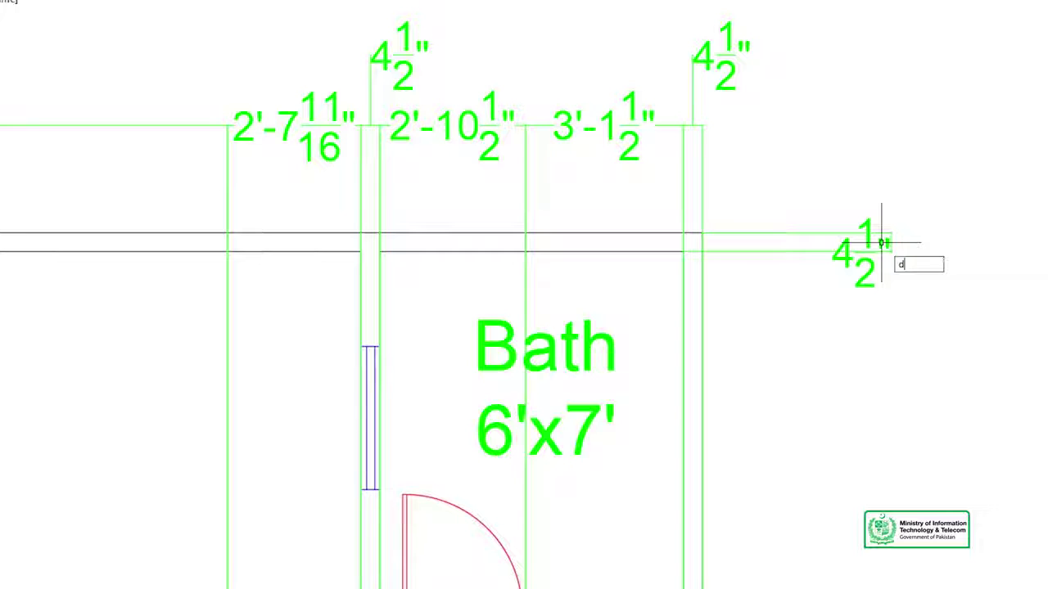
Continue the chain down the right wall with a 9" dimension, then to the Patio wall corner
{"action": "type", "text": "o"}
{"action": "key", "text": "Return"}
{"action": "middle_click_drag", "start_coordinate": [810, 316], "coordinate": [613, 108]}
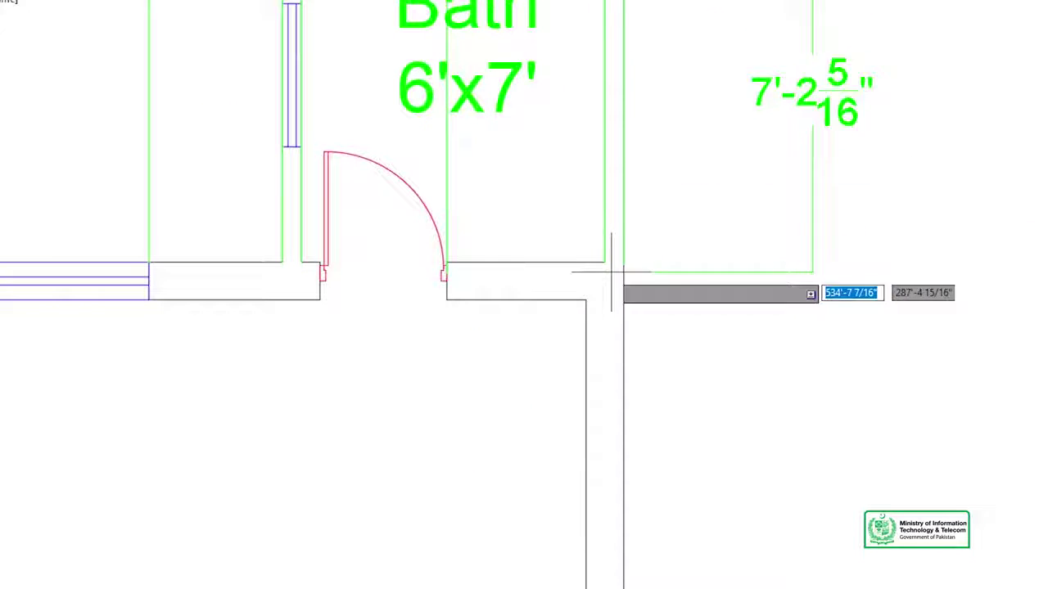
{"action": "left_click", "coordinate": [586, 300]}
{"action": "middle_click_drag", "start_coordinate": [586, 300], "coordinate": [630, 25]}
{"action": "scroll", "coordinate": [640, 290], "scroll_direction": "down", "scroll_amount": 3}
{"action": "middle_click_drag", "start_coordinate": [640, 290], "coordinate": [613, 252]}
{"action": "scroll", "coordinate": [599, 188], "scroll_direction": "up", "scroll_amount": 3}
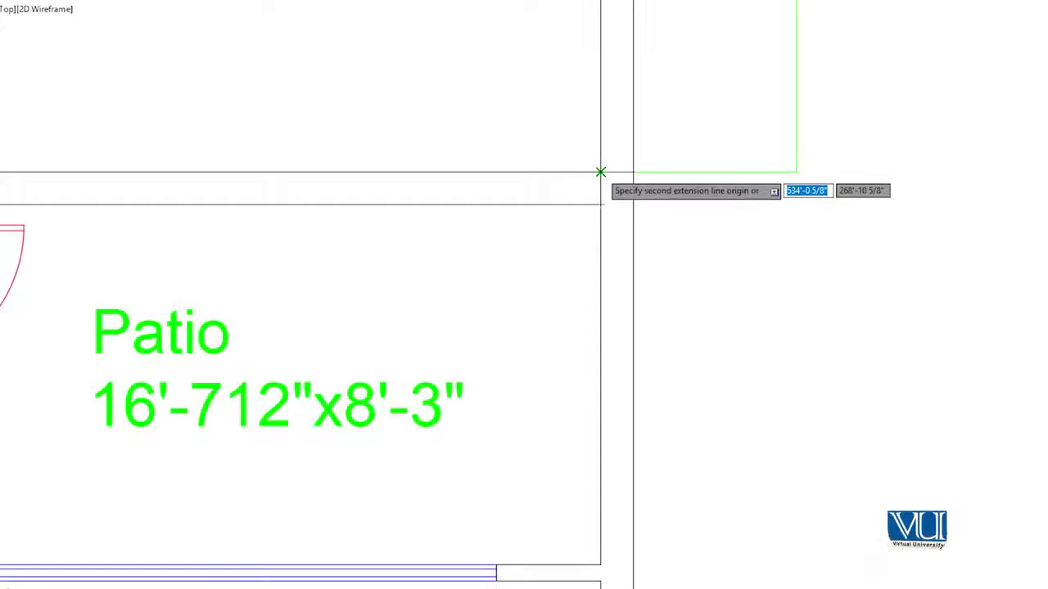
{"action": "left_click", "coordinate": [601, 203]}
Pan and zoom down past the TV Lounge, Dining and Drawing rooms to the bottom-right corner
{"action": "scroll", "coordinate": [690, 304], "scroll_direction": "down", "scroll_amount": 3}
{"action": "middle_click_drag", "start_coordinate": [690, 304], "coordinate": [702, 362]}
{"action": "scroll", "coordinate": [631, 174], "scroll_direction": "up", "scroll_amount": 3}
{"action": "middle_click_drag", "start_coordinate": [632, 175], "coordinate": [613, 311]}
{"action": "scroll", "coordinate": [603, 198], "scroll_direction": "up", "scroll_amount": 3}
{"action": "middle_click_drag", "start_coordinate": [603, 199], "coordinate": [614, 311]}
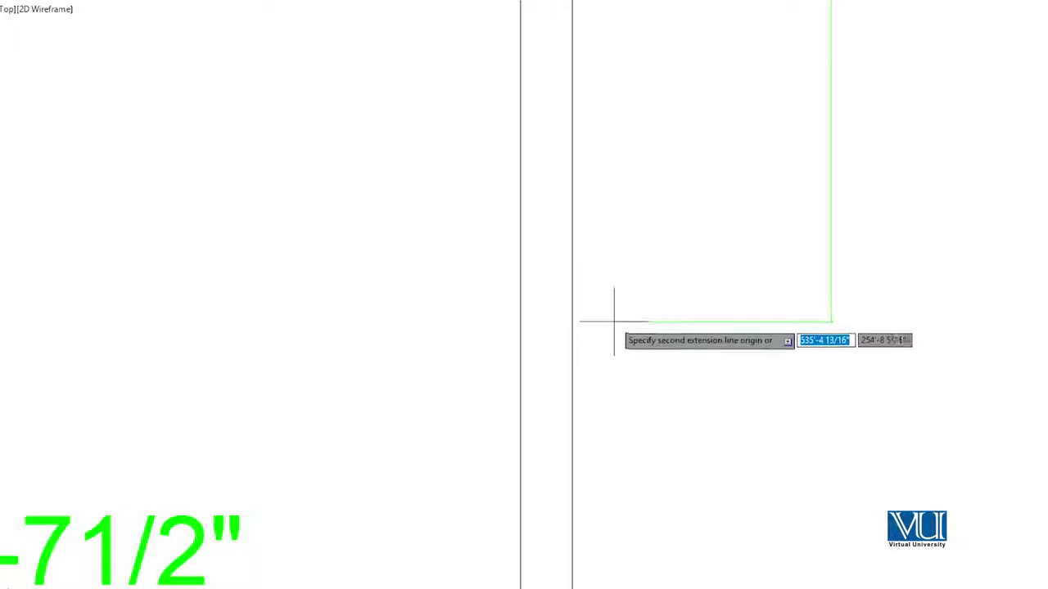
{"action": "scroll", "coordinate": [590, 262], "scroll_direction": "down", "scroll_amount": 3}
{"action": "scroll", "coordinate": [532, 205], "scroll_direction": "up", "scroll_amount": 3}
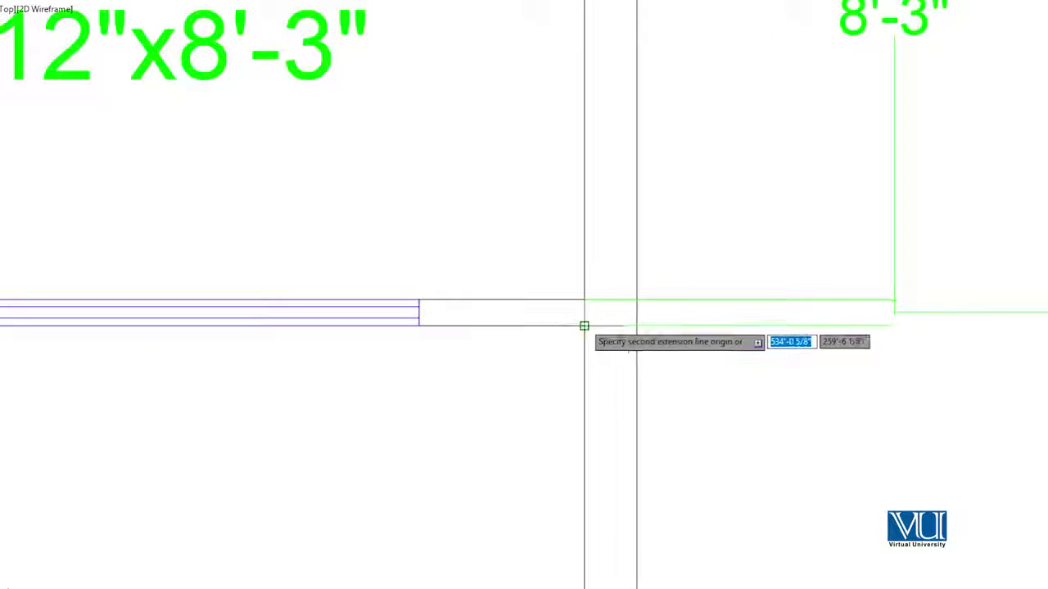
{"action": "scroll", "coordinate": [584, 326], "scroll_direction": "down", "scroll_amount": 3}
{"action": "middle_click_drag", "start_coordinate": [592, 342], "coordinate": [596, 182]}
{"action": "middle_click_drag", "start_coordinate": [596, 442], "coordinate": [578, 257]}
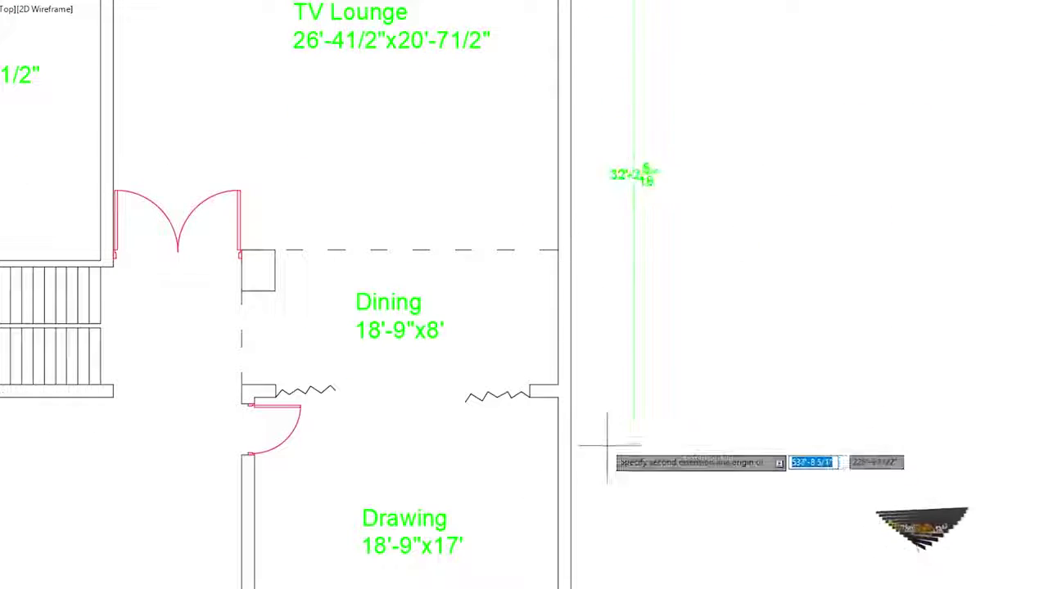
{"action": "scroll", "coordinate": [561, 377], "scroll_direction": "up", "scroll_amount": 4}
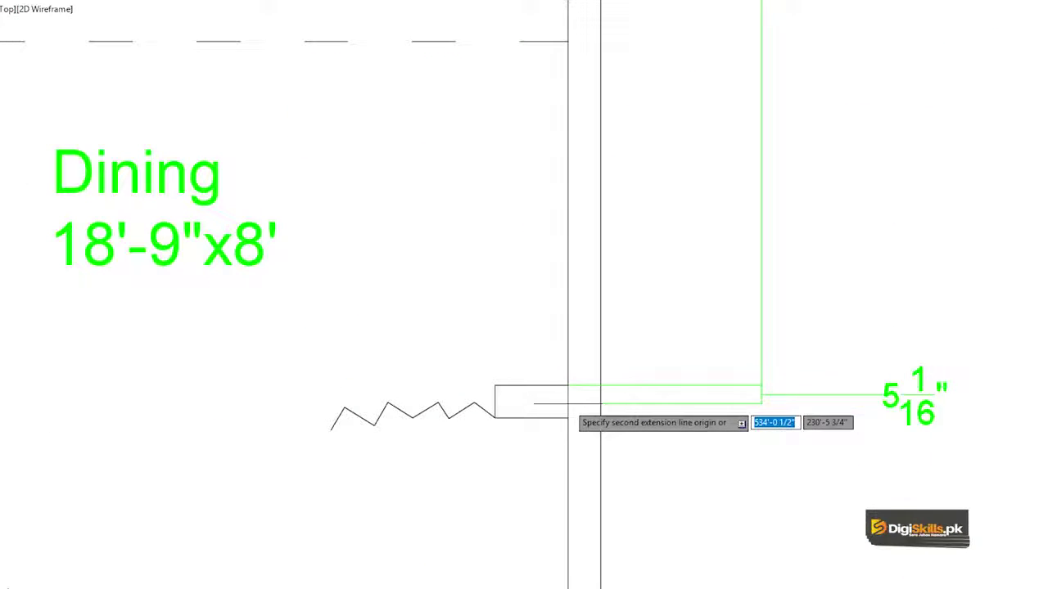
{"action": "scroll", "coordinate": [568, 405], "scroll_direction": "down", "scroll_amount": 5}
{"action": "scroll", "coordinate": [585, 250], "scroll_direction": "up", "scroll_amount": 3}
{"action": "scroll", "coordinate": [546, 292], "scroll_direction": "up", "scroll_amount": 3}
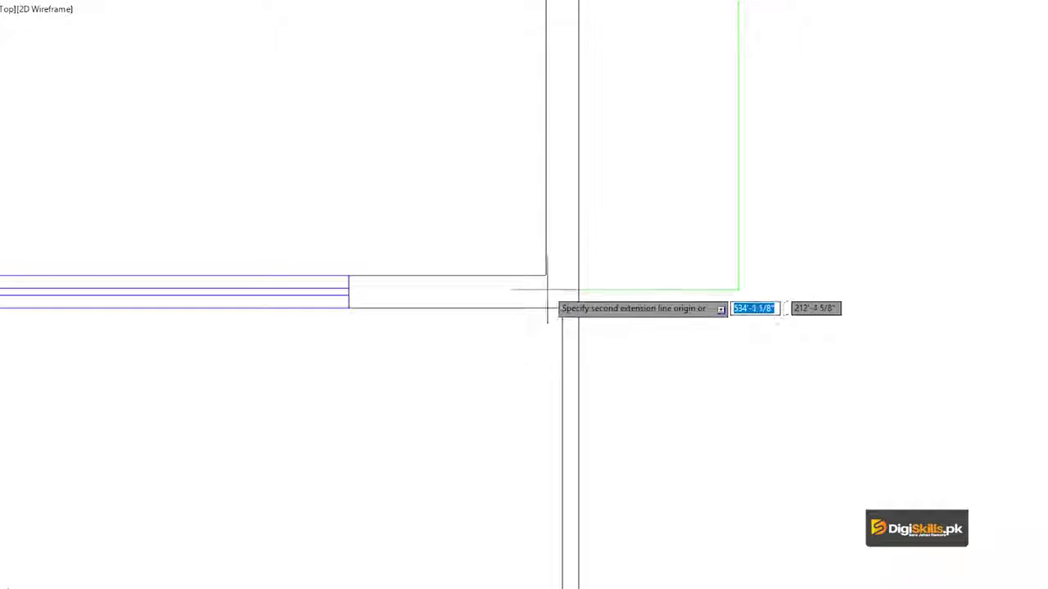
{"action": "scroll", "coordinate": [562, 308], "scroll_direction": "down", "scroll_amount": 5}
{"action": "scroll", "coordinate": [573, 304], "scroll_direction": "up", "scroll_amount": 5}
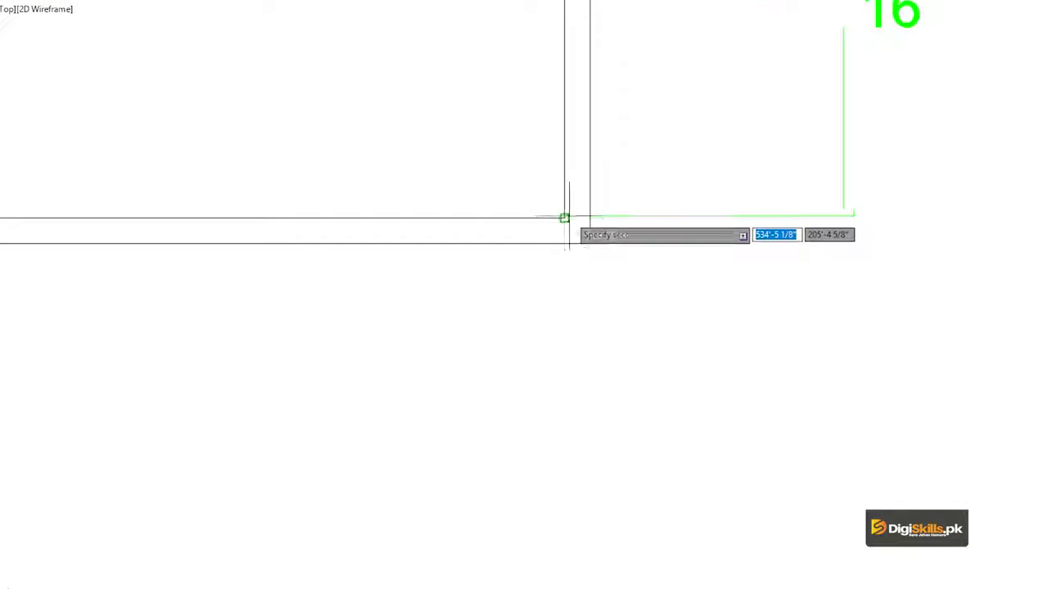
{"action": "scroll", "coordinate": [564, 246], "scroll_direction": "down", "scroll_amount": 5}
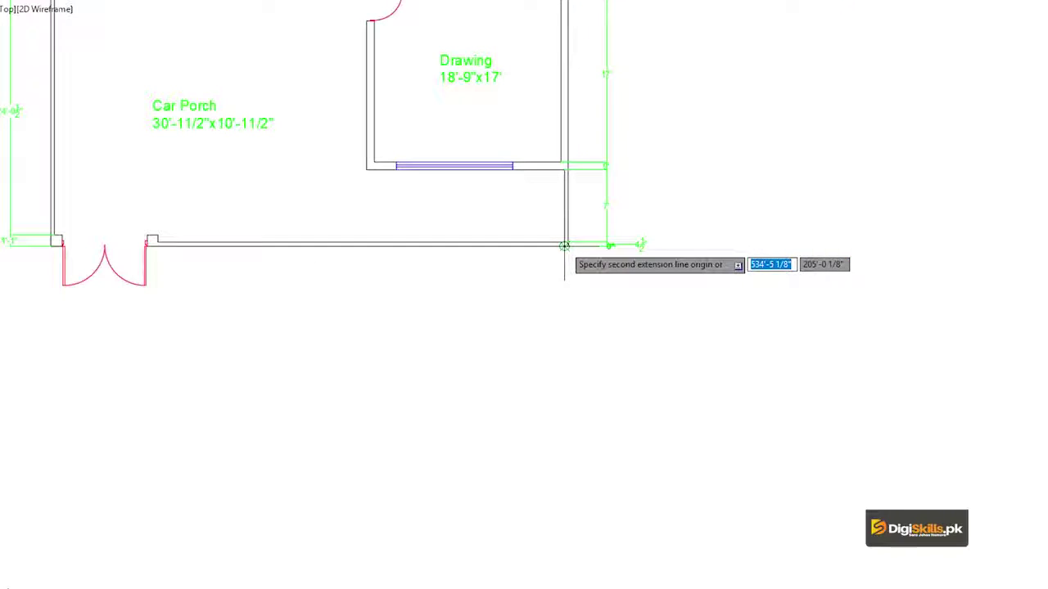
{"action": "scroll", "coordinate": [564, 246], "scroll_direction": "down", "scroll_amount": 5}
{"action": "scroll", "coordinate": [599, 335], "scroll_direction": "up", "scroll_amount": 8}
{"action": "middle_click_drag", "start_coordinate": [599, 335], "coordinate": [472, 338]}
{"action": "scroll", "coordinate": [491, 323], "scroll_direction": "up", "scroll_amount": 2}
{"action": "scroll", "coordinate": [526, 281], "scroll_direction": "down", "scroll_amount": 1}
{"action": "scroll", "coordinate": [734, 234], "scroll_direction": "up", "scroll_amount": 2}
{"action": "scroll", "coordinate": [911, 259], "scroll_direction": "up", "scroll_amount": 2}
{"action": "scroll", "coordinate": [900, 256], "scroll_direction": "down", "scroll_amount": 1}
{"action": "scroll", "coordinate": [895, 256], "scroll_direction": "down", "scroll_amount": 2}
Add a 4 1/2" linear dimension between the bottom wall corners, placed below the wall
{"action": "type", "text": "dli"}
{"action": "key", "text": "Return"}
{"action": "left_click", "coordinate": [503, 254]}
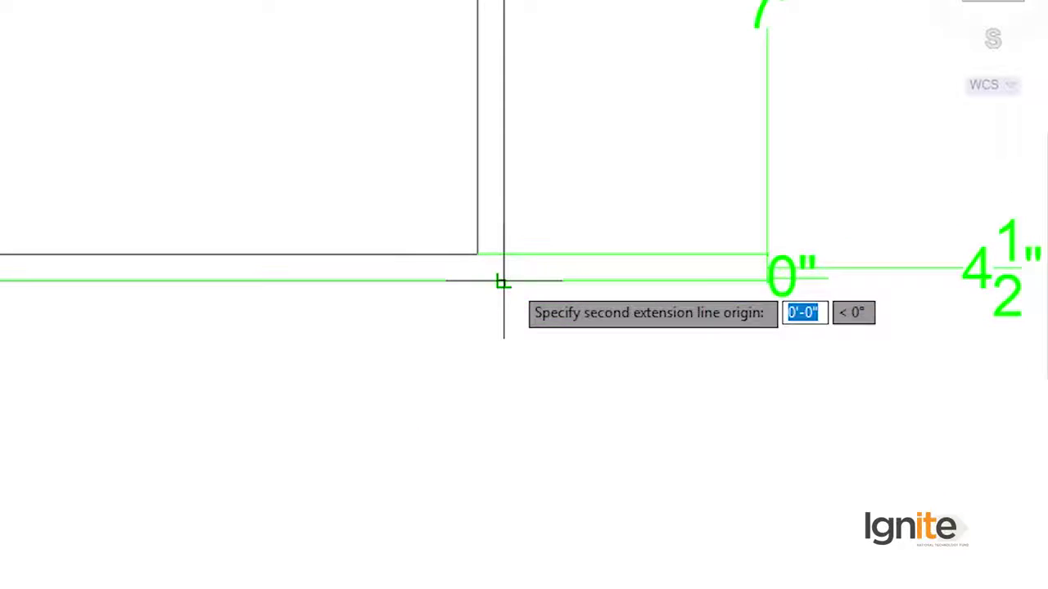
{"action": "left_click", "coordinate": [477, 255]}
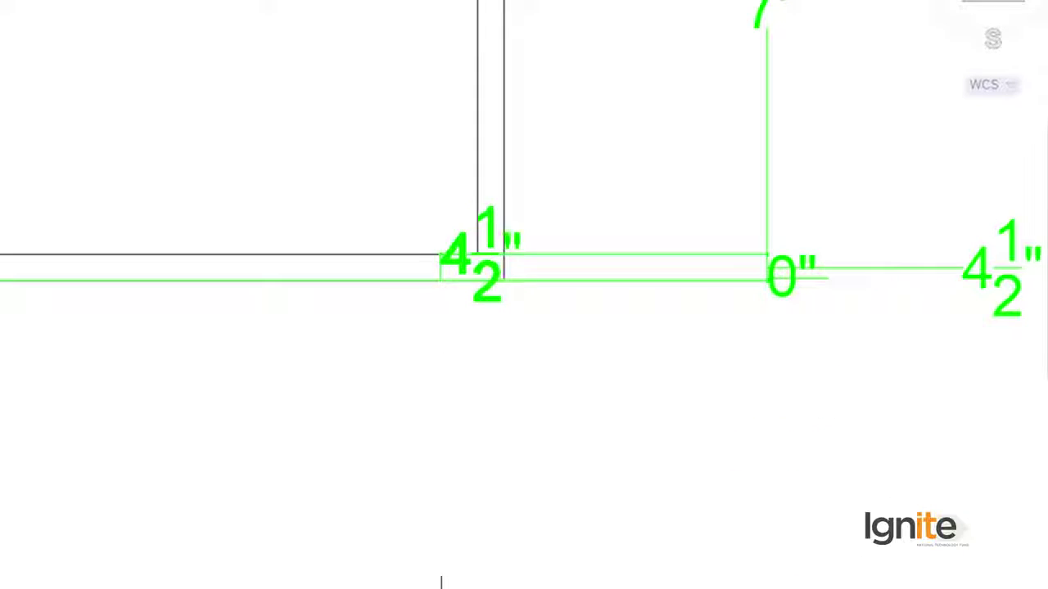
{"action": "left_click", "coordinate": [795, 493]}
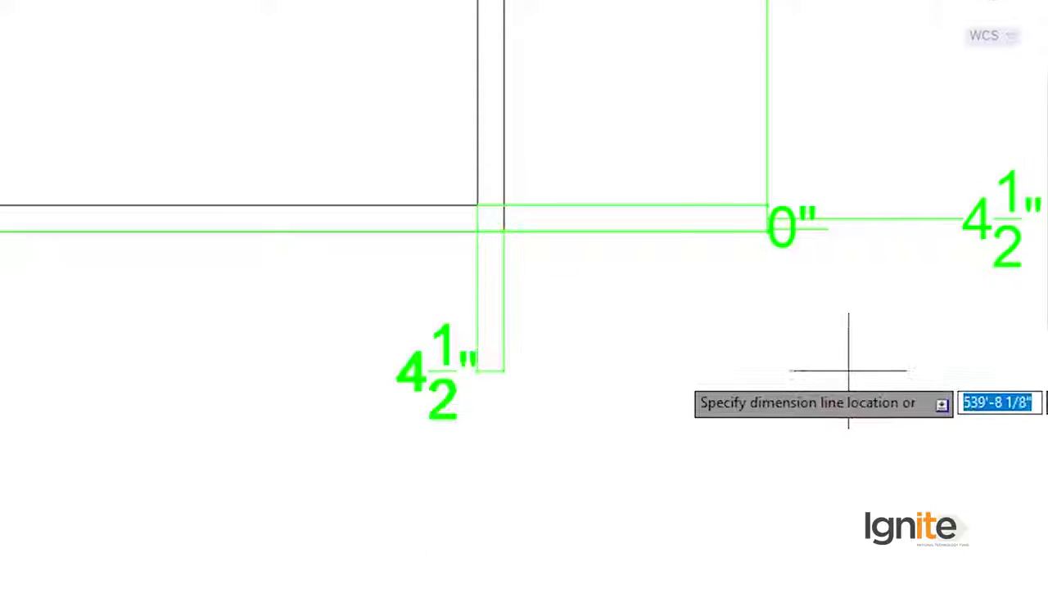
{"action": "type", "text": "dc"}
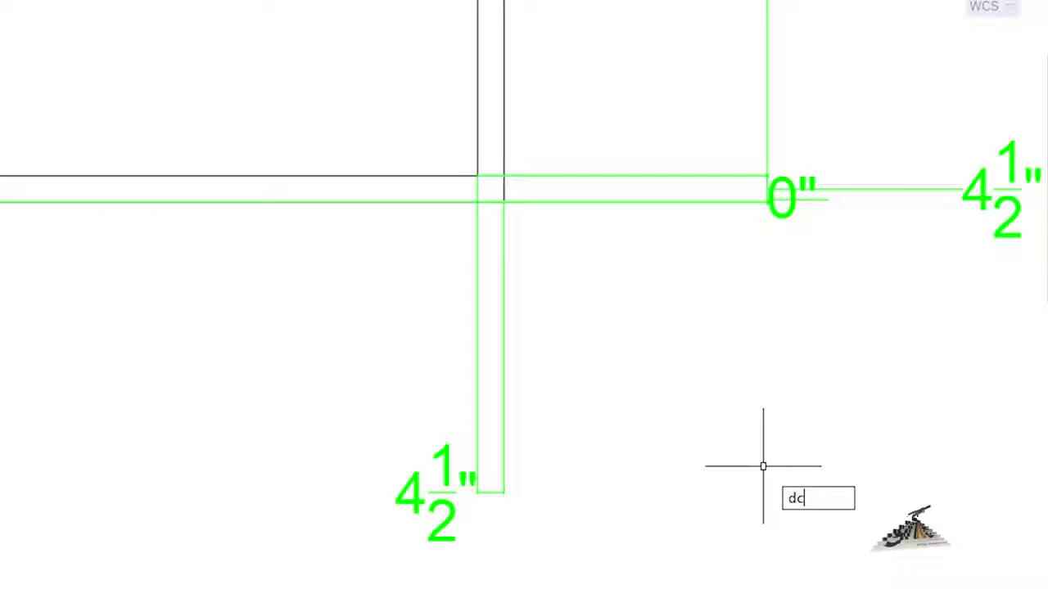
Continue the bottom-wall chain to the window's left end and the Car Porch door's right jamb
{"action": "key", "text": "Return"}
{"action": "scroll", "coordinate": [33, 159], "scroll_direction": "down", "scroll_amount": 3}
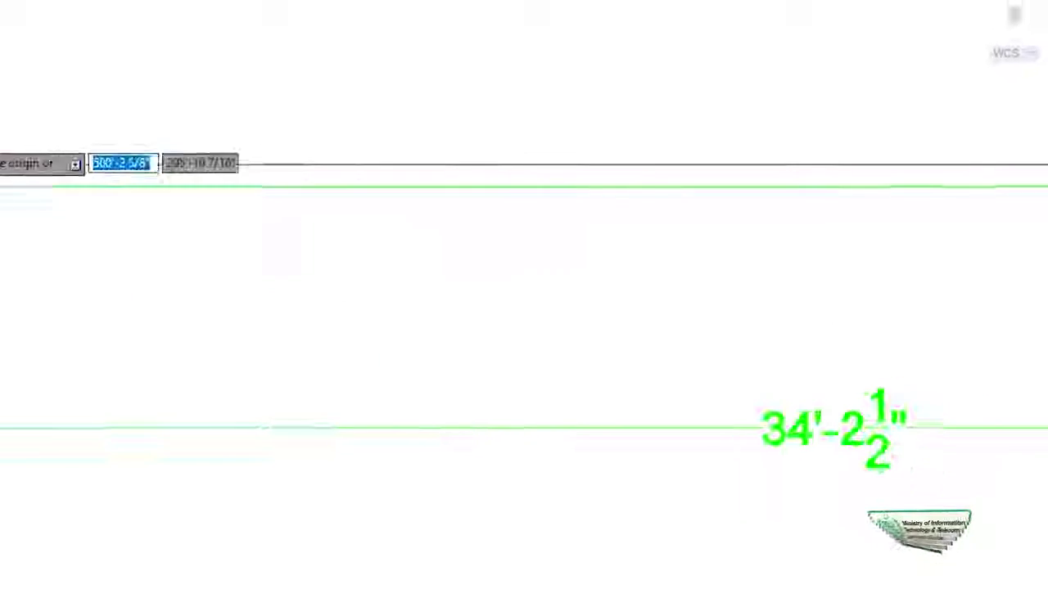
{"action": "scroll", "coordinate": [337, 282], "scroll_direction": "down", "scroll_amount": 2}
{"action": "scroll", "coordinate": [337, 282], "scroll_direction": "down", "scroll_amount": 5}
{"action": "scroll", "coordinate": [414, 327], "scroll_direction": "up", "scroll_amount": 4}
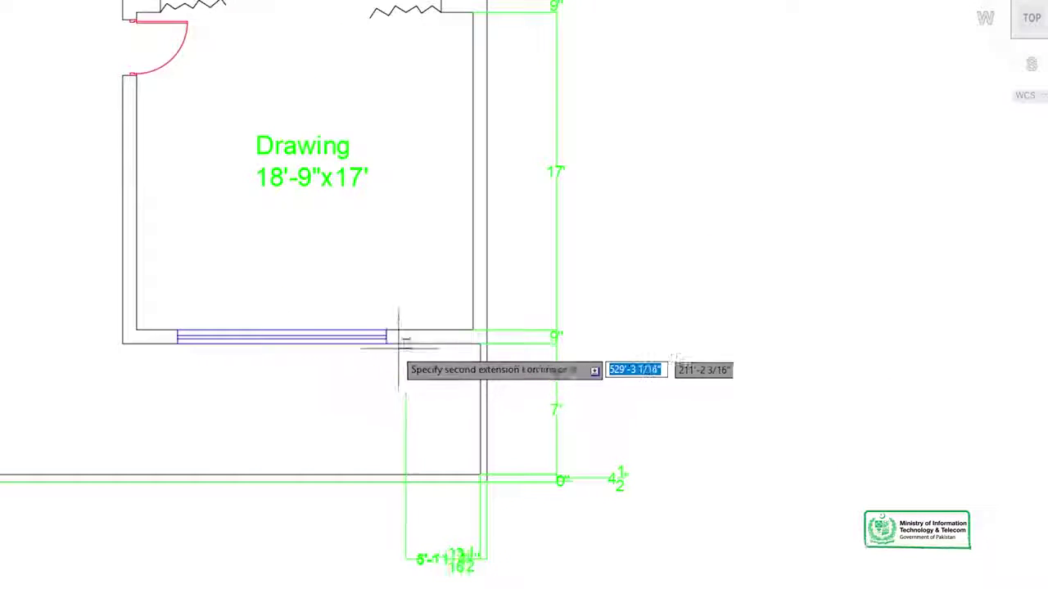
{"action": "left_click", "coordinate": [177, 343]}
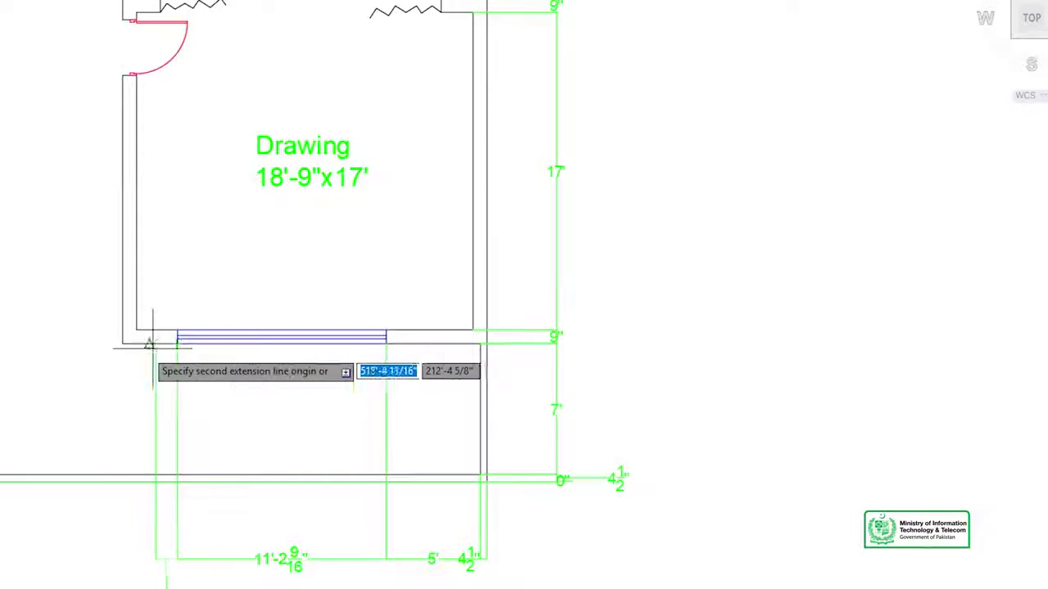
{"action": "middle_click_drag", "start_coordinate": [121, 344], "coordinate": [819, 222]}
{"action": "scroll", "coordinate": [478, 348], "scroll_direction": "up", "scroll_amount": 2}
{"action": "scroll", "coordinate": [403, 352], "scroll_direction": "up", "scroll_amount": 4}
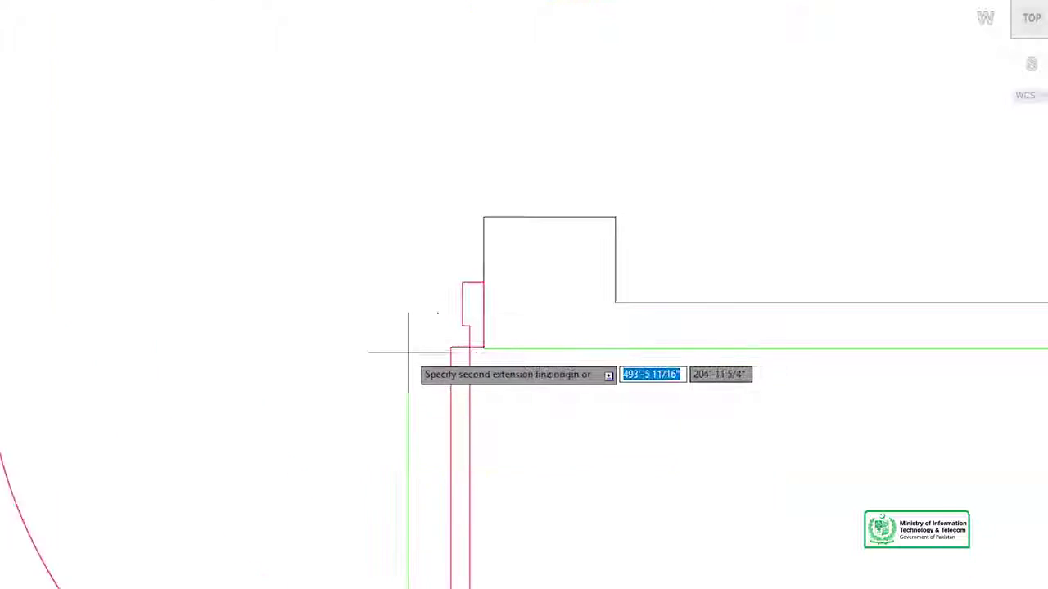
{"action": "left_click", "coordinate": [483, 347]}
{"action": "scroll", "coordinate": [483, 347], "scroll_direction": "down", "scroll_amount": 3}
{"action": "scroll", "coordinate": [292, 303], "scroll_direction": "up", "scroll_amount": 2}
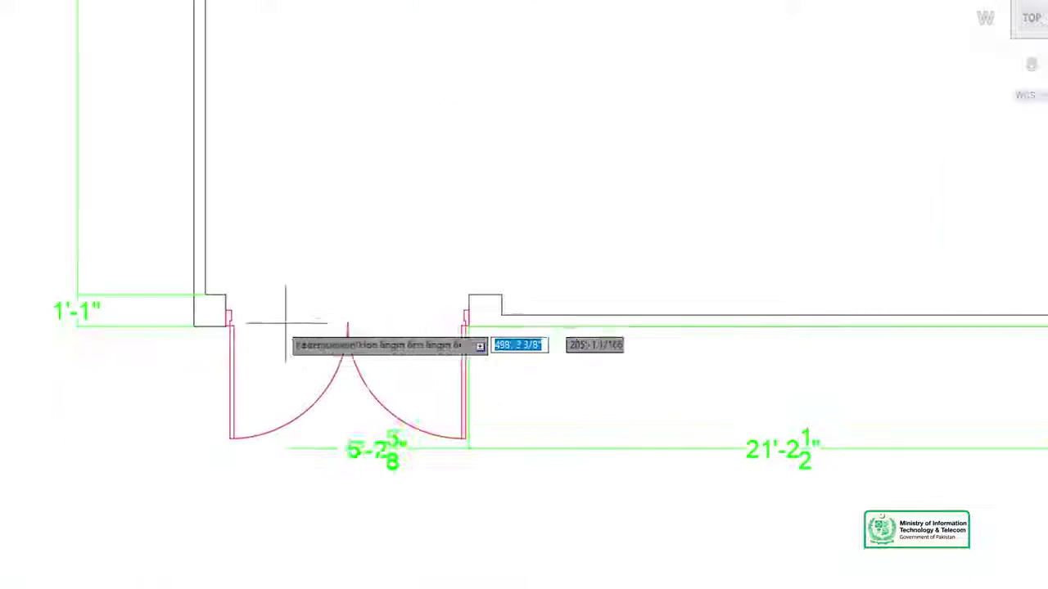
{"action": "scroll", "coordinate": [245, 304], "scroll_direction": "up", "scroll_amount": 2}
{"action": "scroll", "coordinate": [265, 350], "scroll_direction": "up", "scroll_amount": 2}
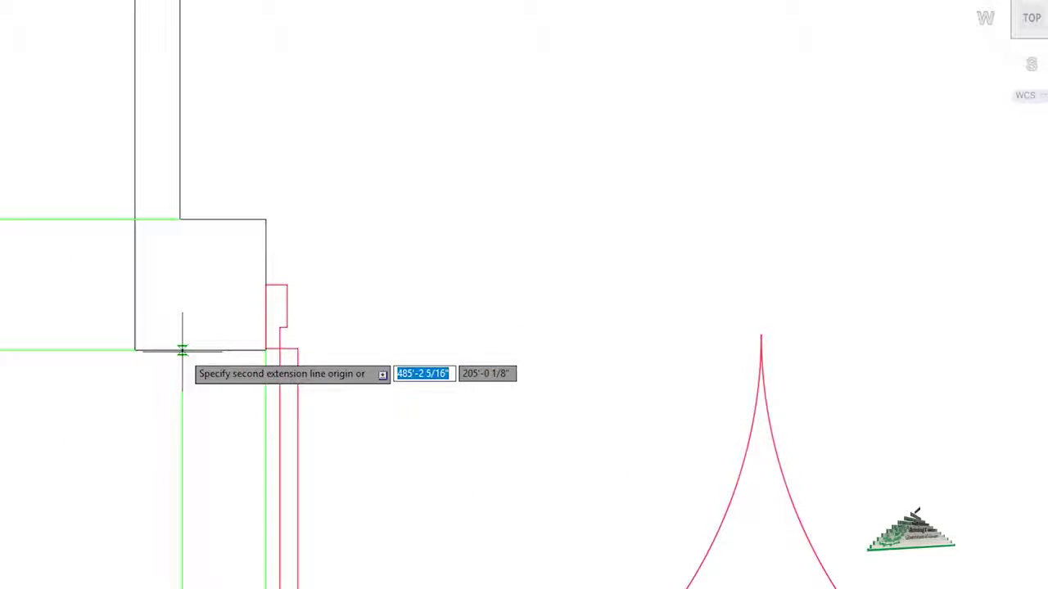
{"action": "scroll", "coordinate": [151, 351], "scroll_direction": "down", "scroll_amount": 4}
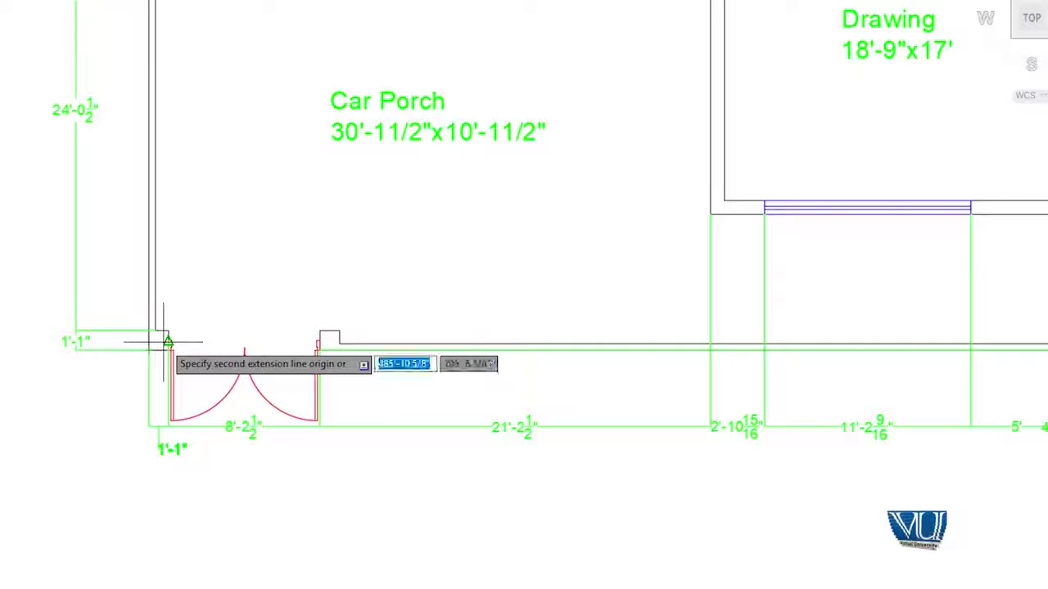
{"action": "key", "text": "Escape"}
Pan to the left wall between the Bed ROOM and Kitchen
{"action": "scroll", "coordinate": [156, 343], "scroll_direction": "down", "scroll_amount": 2}
{"action": "middle_click_drag", "start_coordinate": [249, 264], "coordinate": [324, 364]}
{"action": "scroll", "coordinate": [304, 58], "scroll_direction": "up", "scroll_amount": 3}
{"action": "scroll", "coordinate": [216, 288], "scroll_direction": "up", "scroll_amount": 2}
{"action": "scroll", "coordinate": [229, 262], "scroll_direction": "down", "scroll_amount": 1}
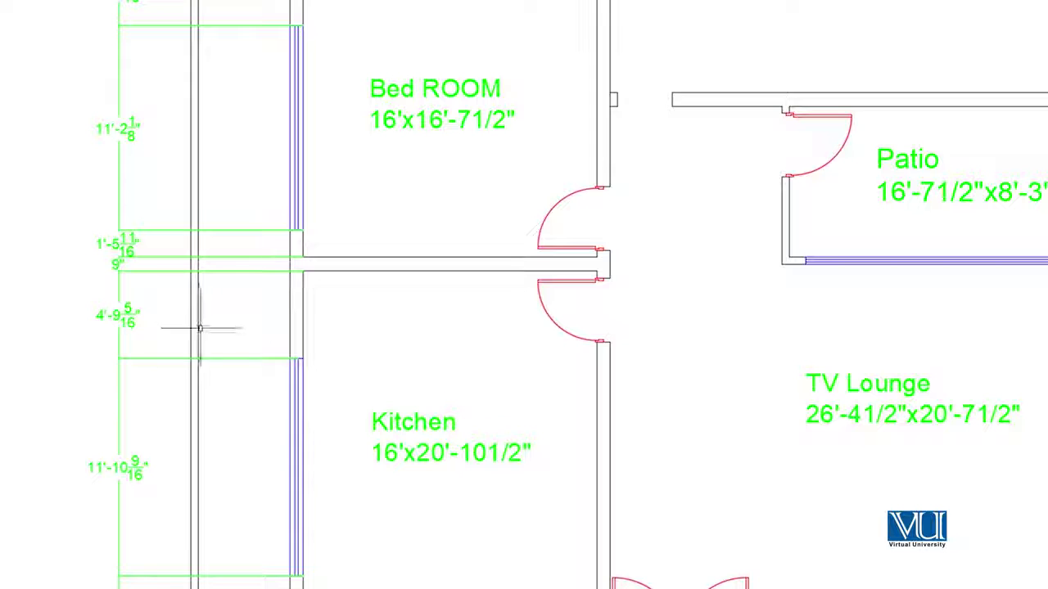
Modify the Standard dimension style to suppress Ext line 1 and Ext line 2 on the Lines tab
{"action": "scroll", "coordinate": [189, 188], "scroll_direction": "up", "scroll_amount": 2}
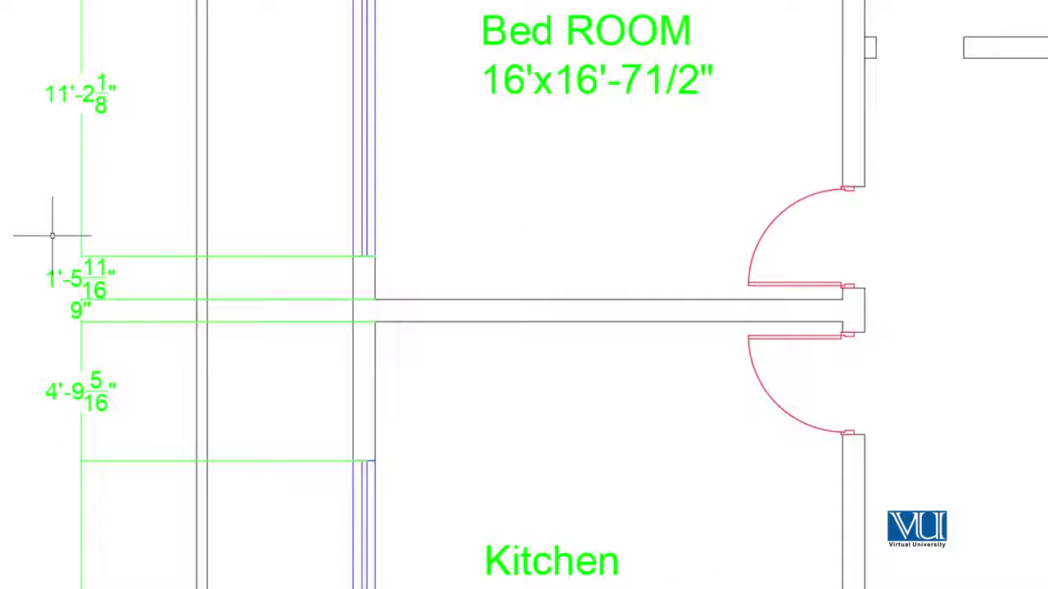
{"action": "scroll", "coordinate": [61, 261], "scroll_direction": "up", "scroll_amount": 1}
{"action": "type", "text": "d"}
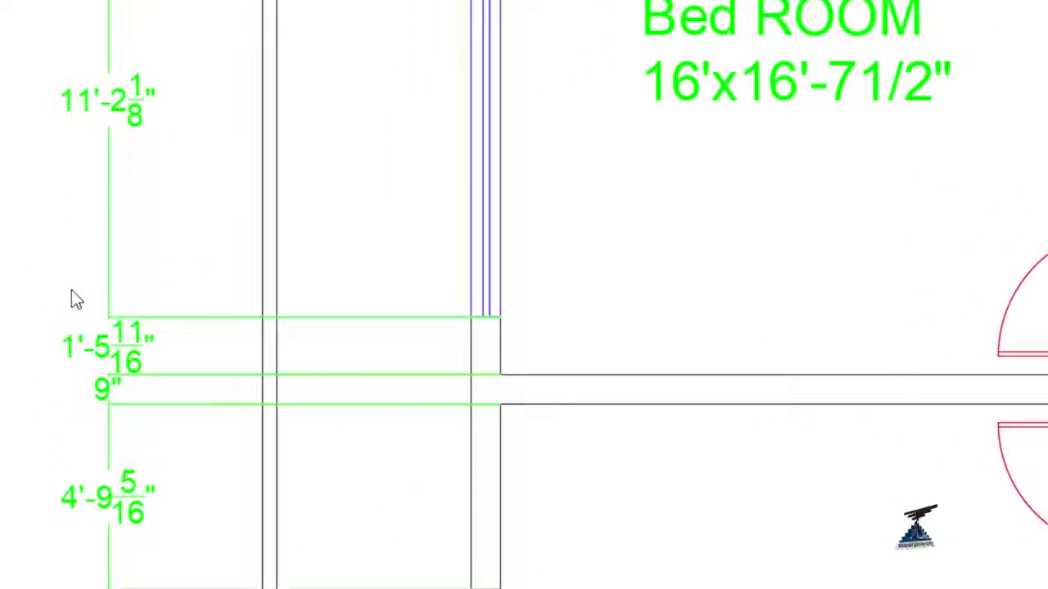
{"action": "key", "text": "Return"}
{"action": "left_click", "coordinate": [843, 322]}
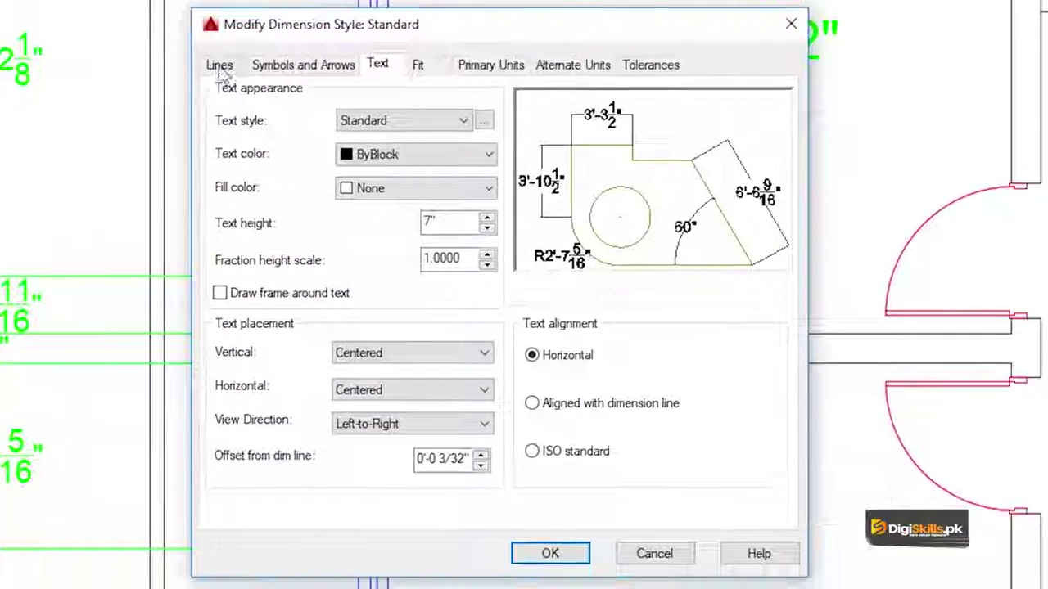
{"action": "left_click", "coordinate": [220, 63]}
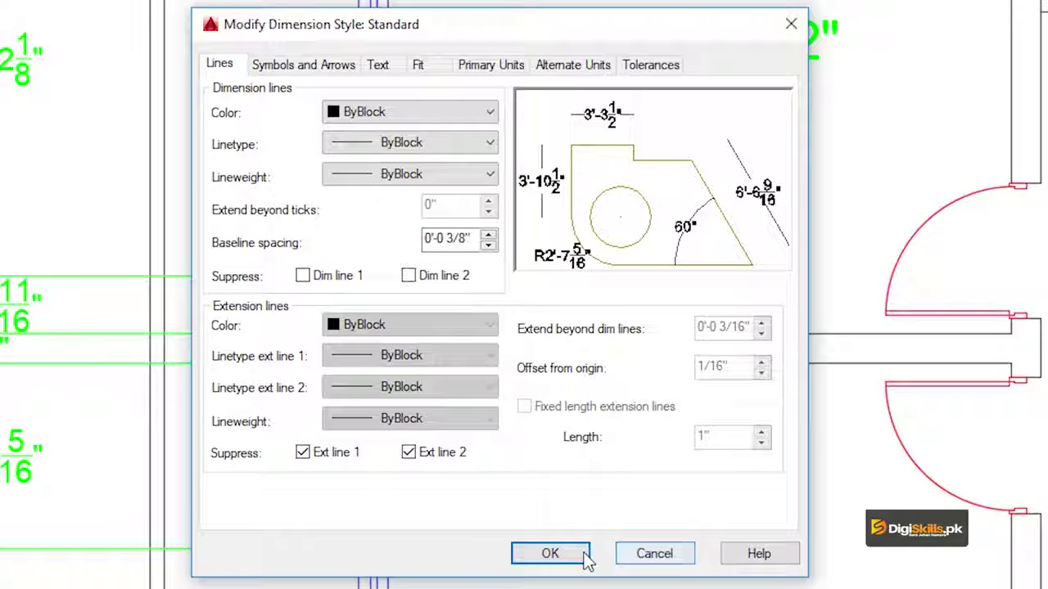
{"action": "left_click", "coordinate": [550, 554]}
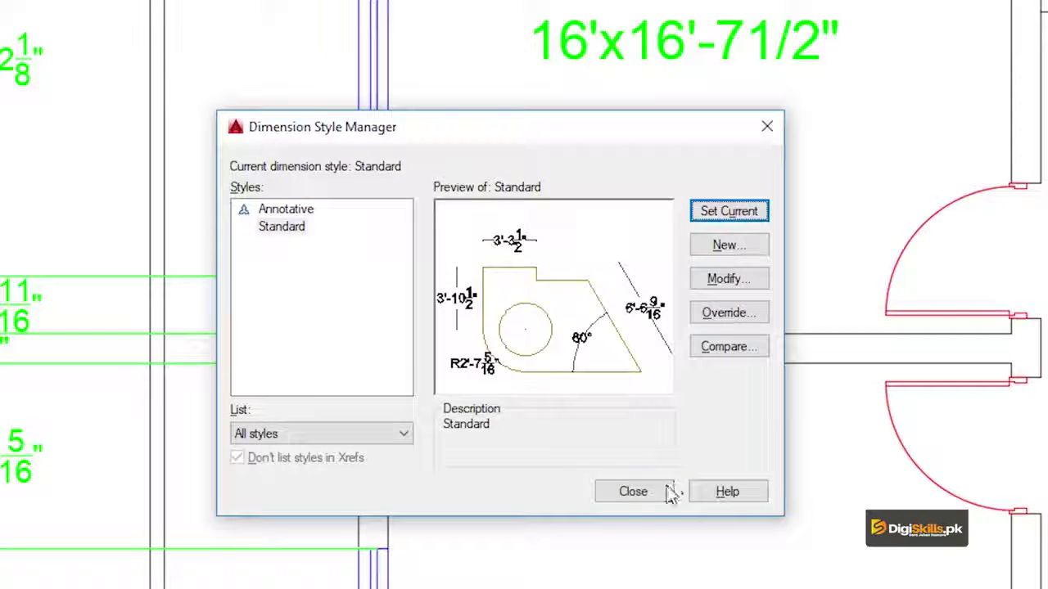
{"action": "left_click", "coordinate": [667, 491]}
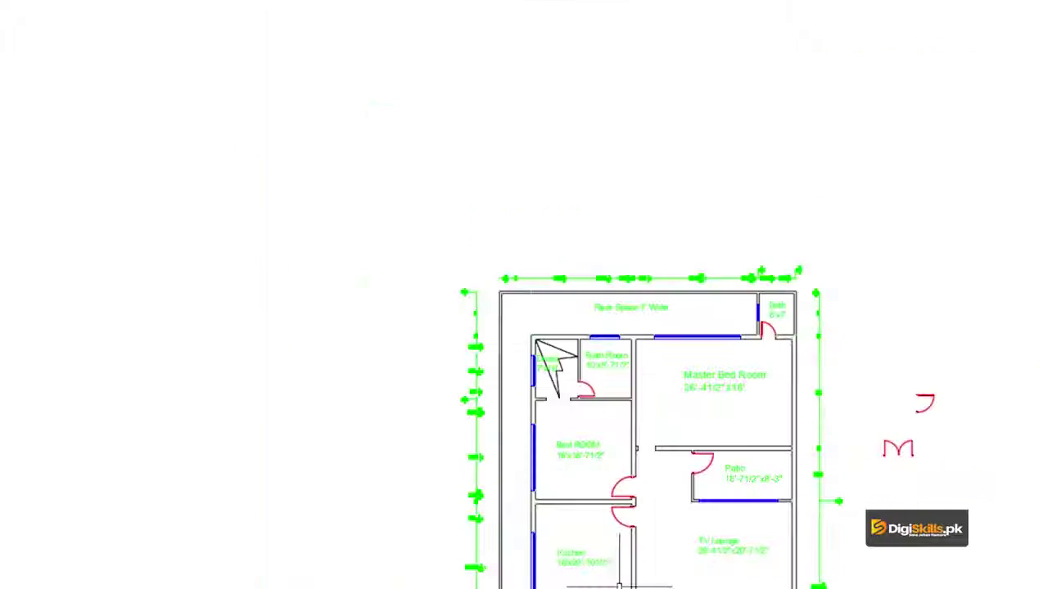
{"action": "middle_click_drag", "start_coordinate": [611, 382], "coordinate": [427, 119]}
{"action": "scroll", "coordinate": [427, 119], "scroll_direction": "up", "scroll_amount": 3}
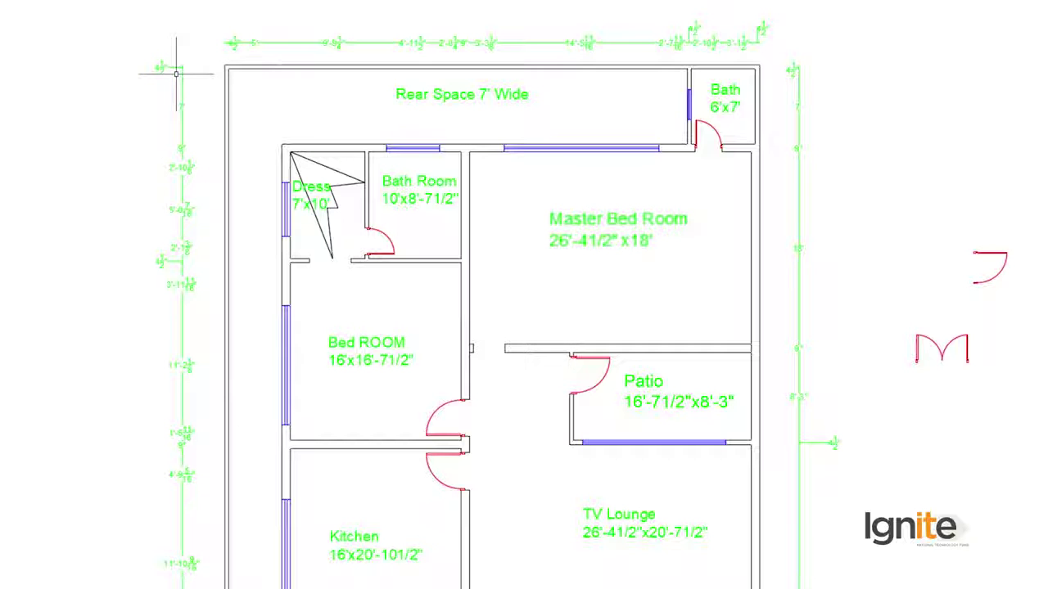
{"action": "scroll", "coordinate": [183, 67], "scroll_direction": "down", "scroll_amount": 2}
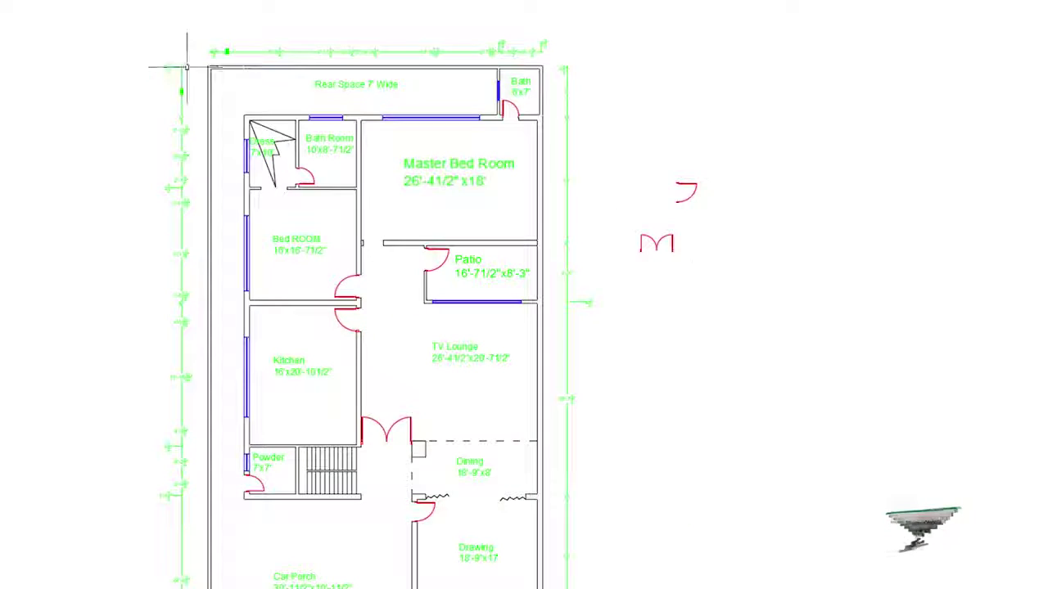